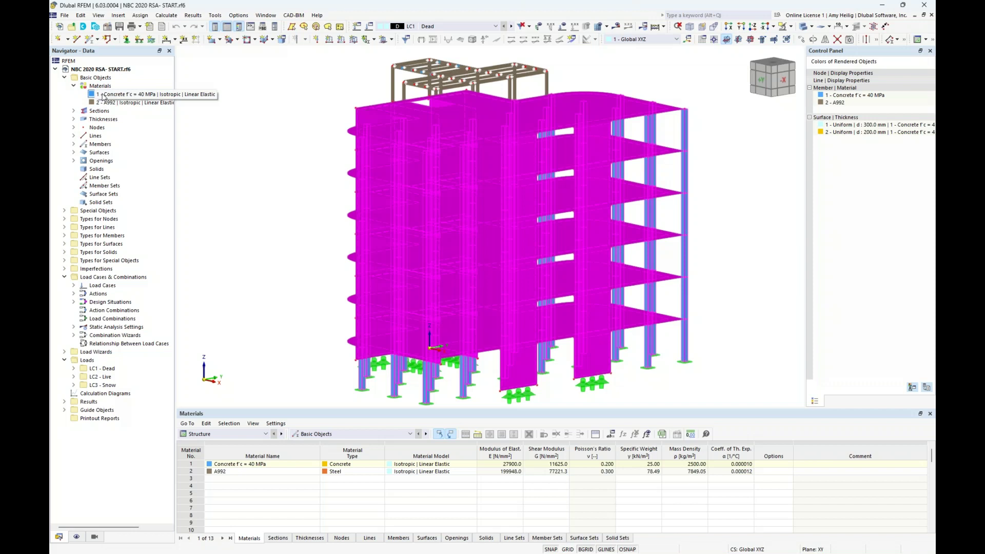
- Highlight the objects assigned to the concrete material and to the A992 steel material in the model
click(103, 95)
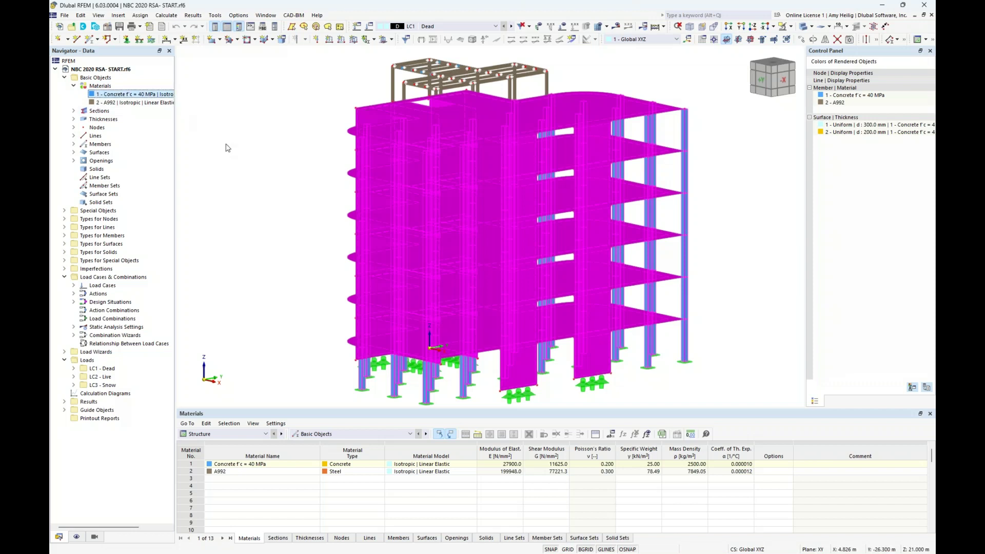
click(113, 103)
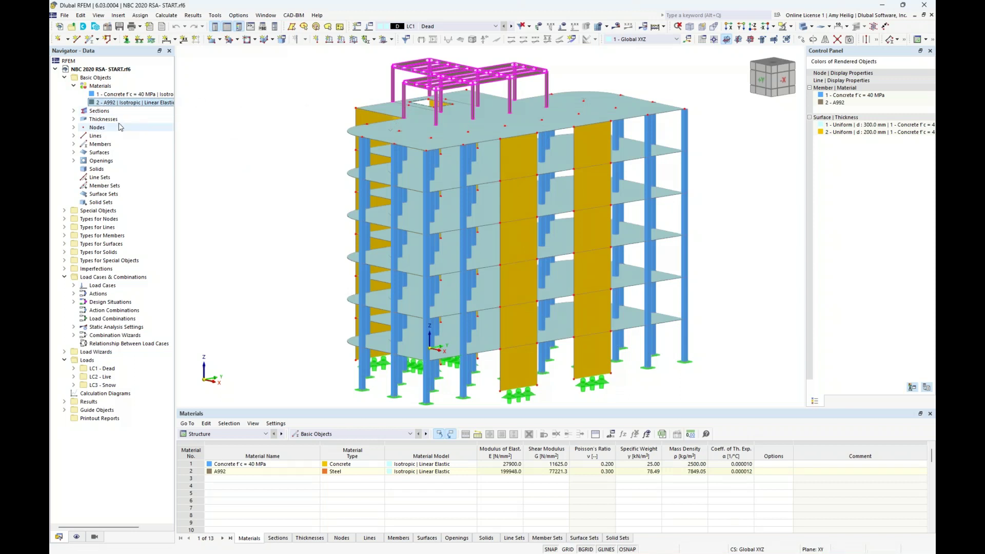
click(73, 85)
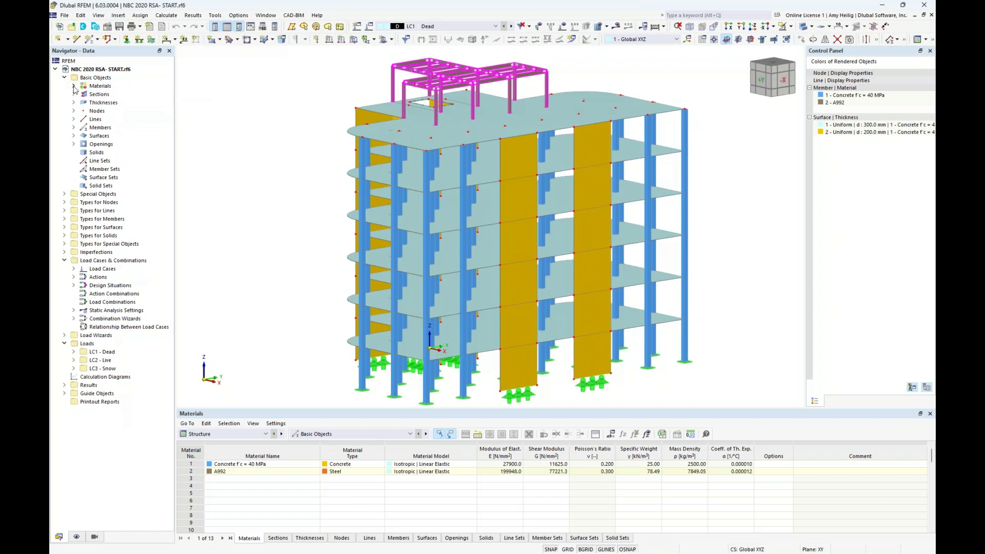
- Highlight the members of each section in turn: SQ_M1 350, W 150x37, W 250x25 and W 150x14
click(74, 94)
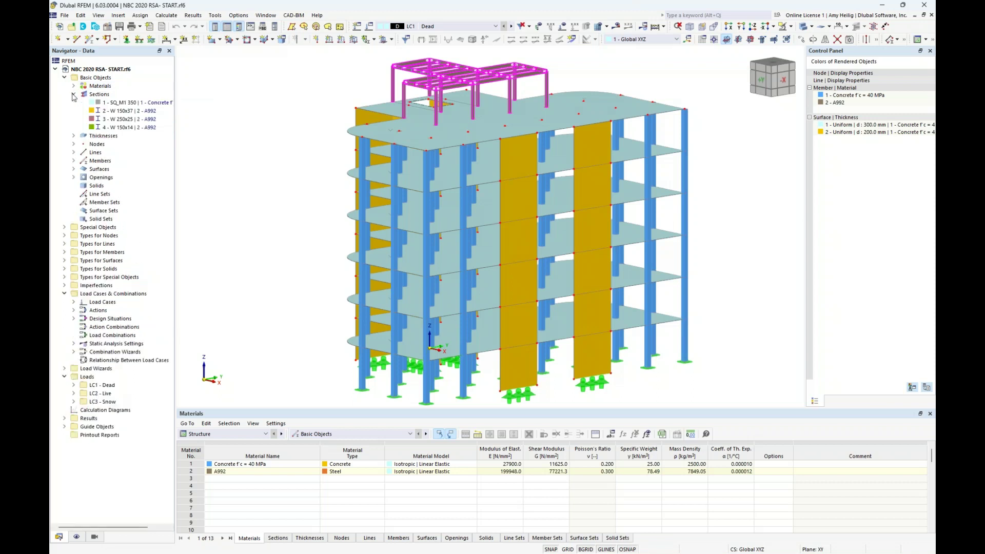
click(102, 102)
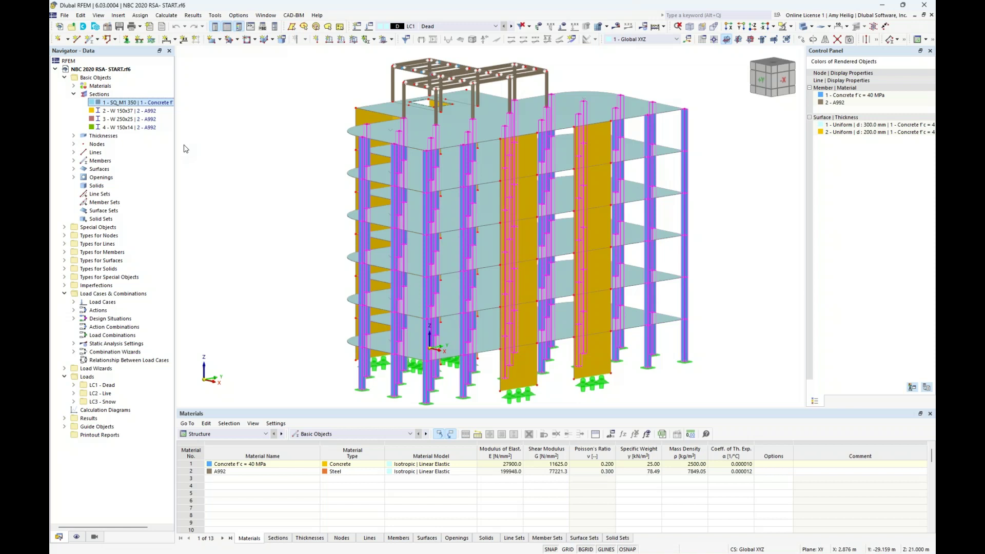
click(105, 111)
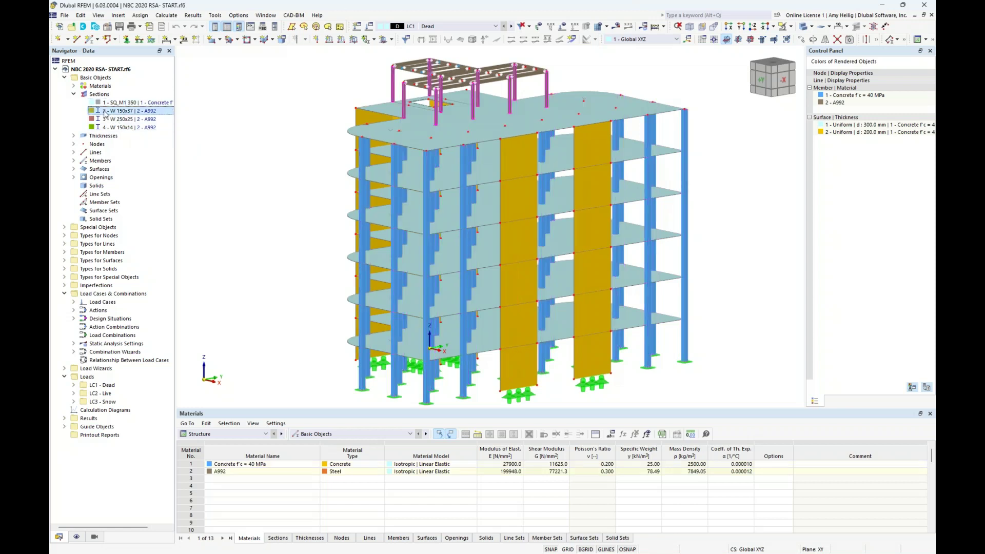
click(106, 119)
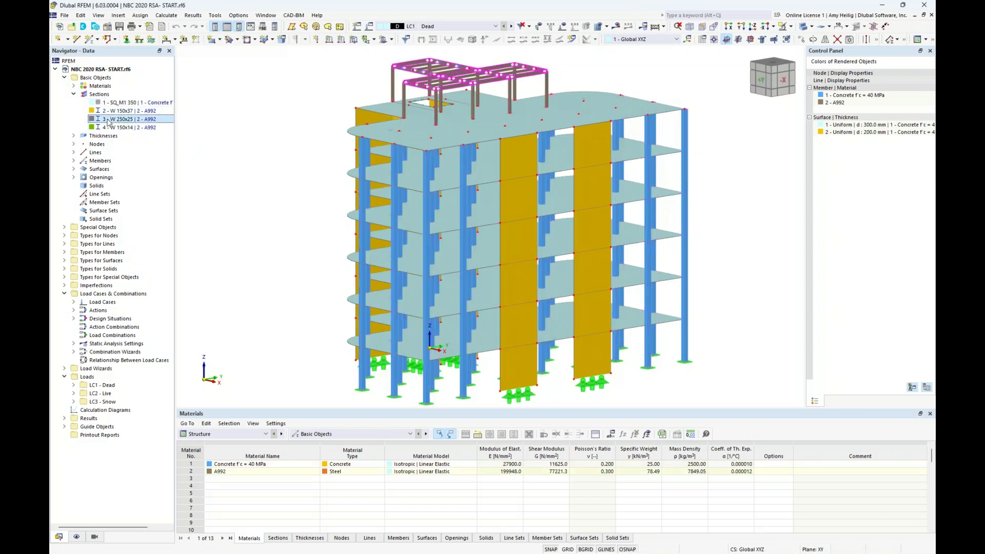
click(107, 127)
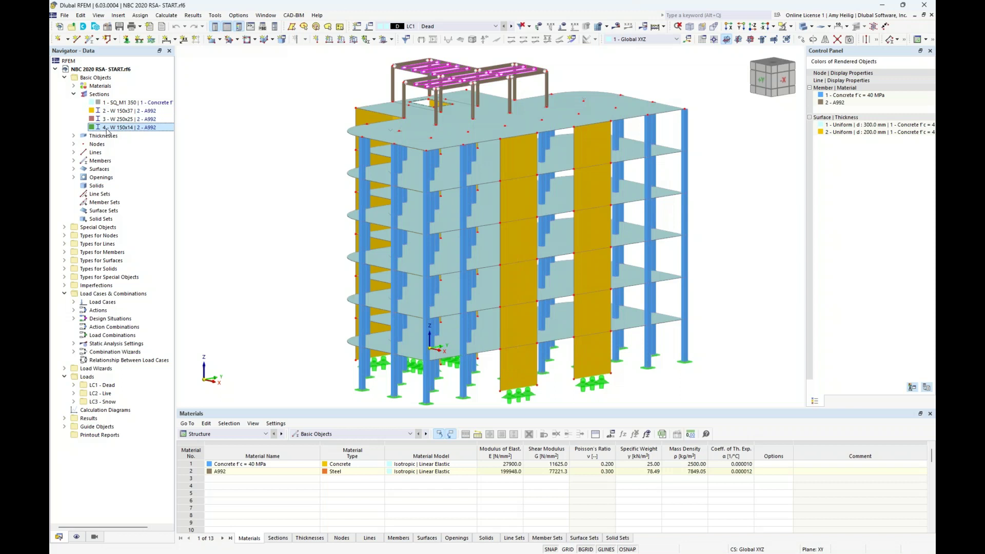
click(73, 94)
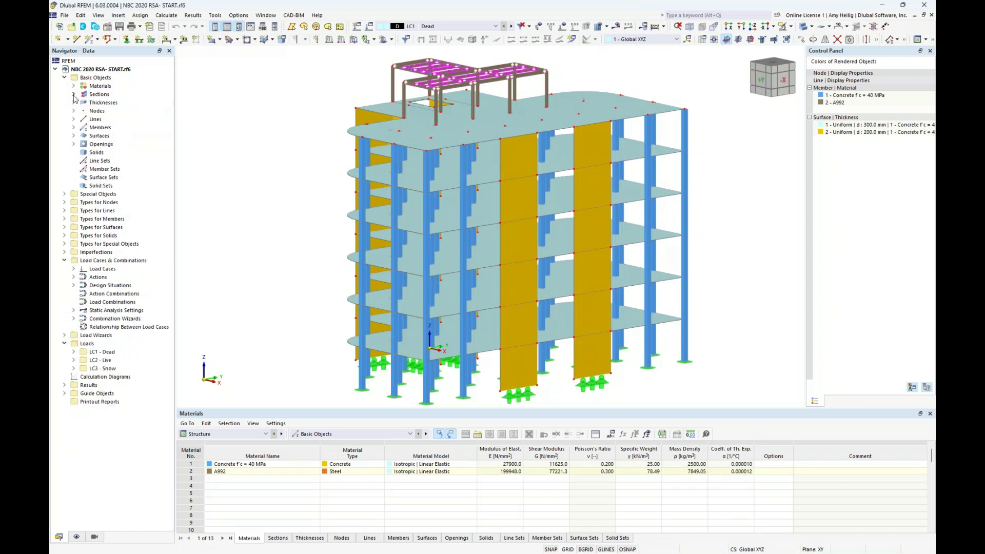
- Highlight the surfaces assigned to the 300 mm thickness and those assigned to the 200 mm thickness
click(73, 102)
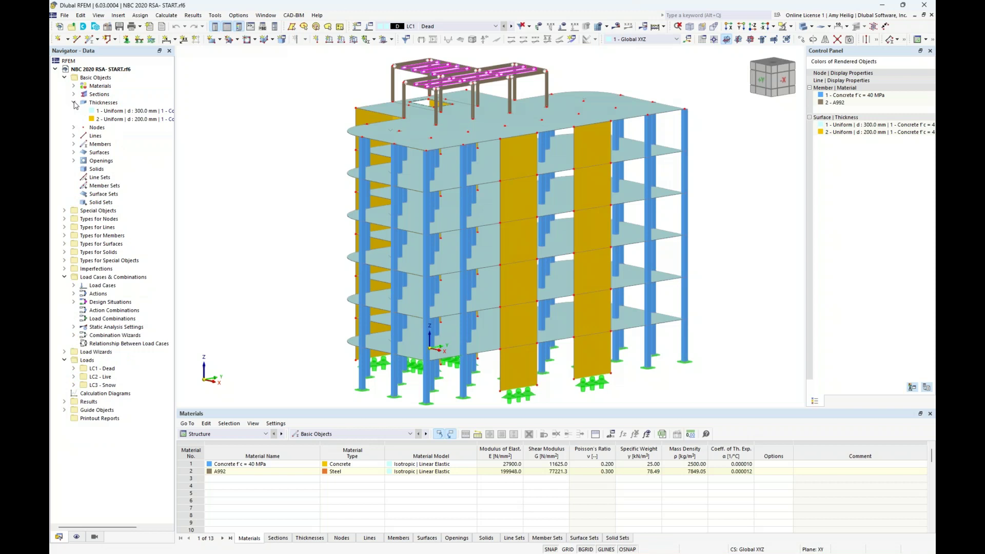
click(113, 111)
ctrl+middle_drag(273, 190, 266, 176)
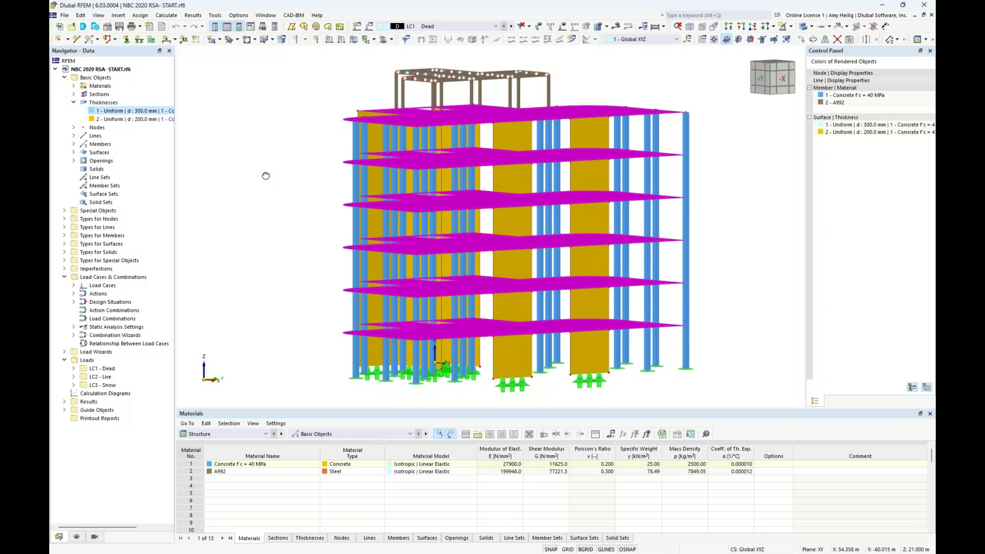
click(123, 119)
mouse_move(238, 159)
ctrl+middle_down()
mouse_move(269, 176)
mouse_move(406, 183)
mouse_move(245, 157)
ctrl+middle_up()
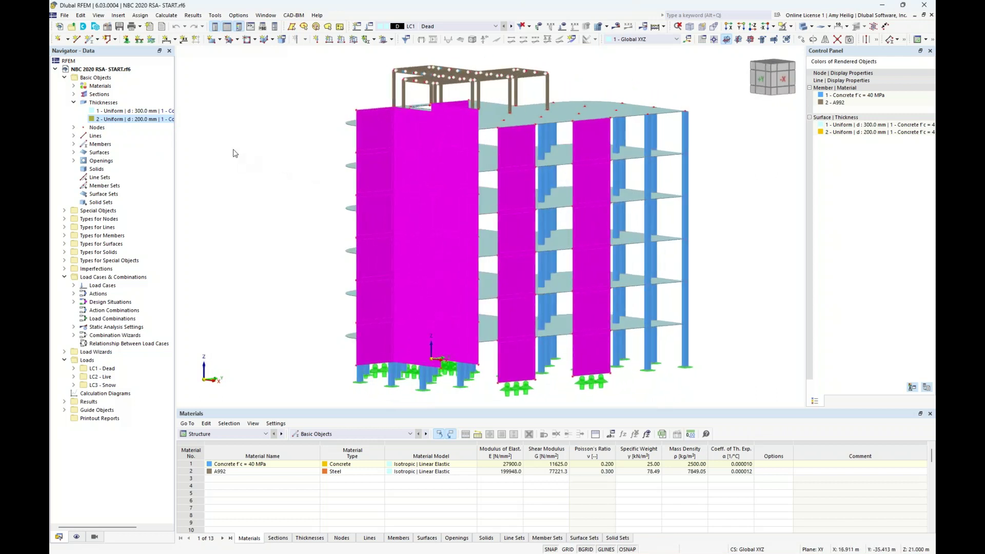
click(74, 103)
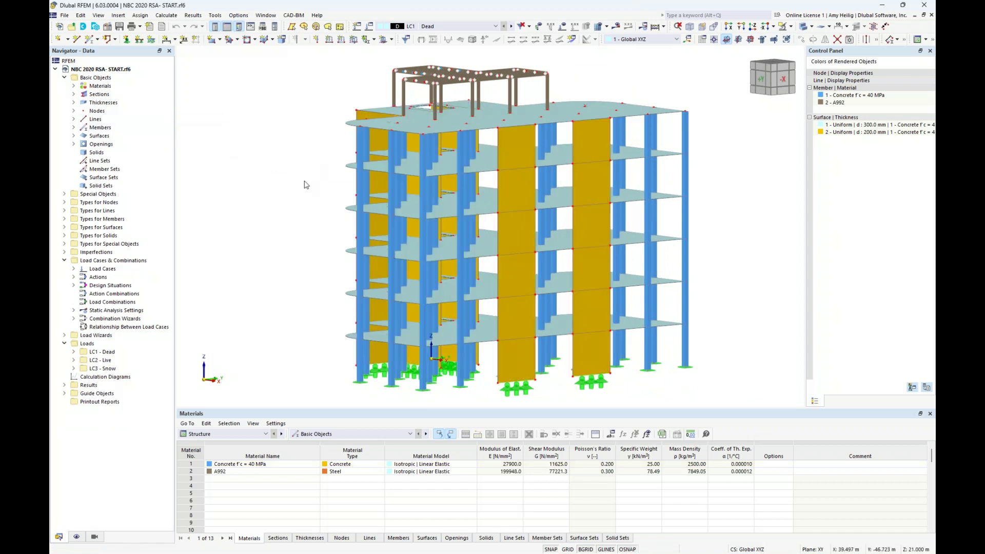
ctrl+middle_drag(294, 191, 289, 202)
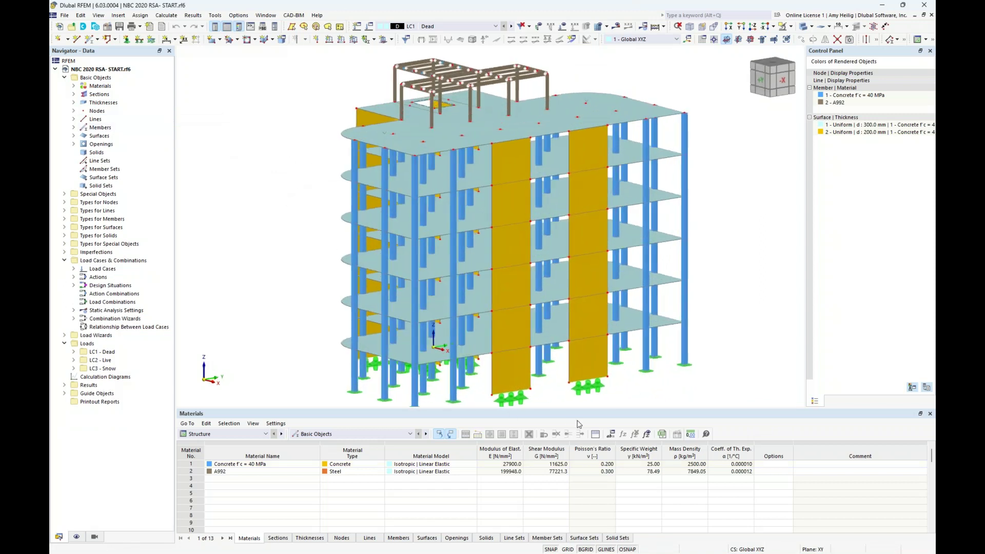
- Display the loads of LC1 Dead, LC2 Live and LC3 Snow on the model one after another, and hide the loads again
drag(590, 414, 590, 450)
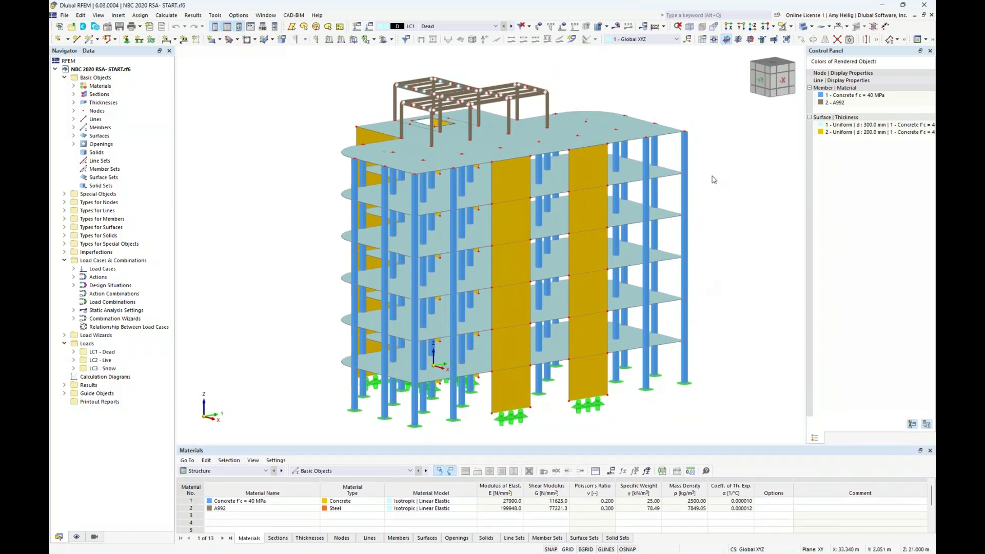
middle_drag(713, 179, 688, 183)
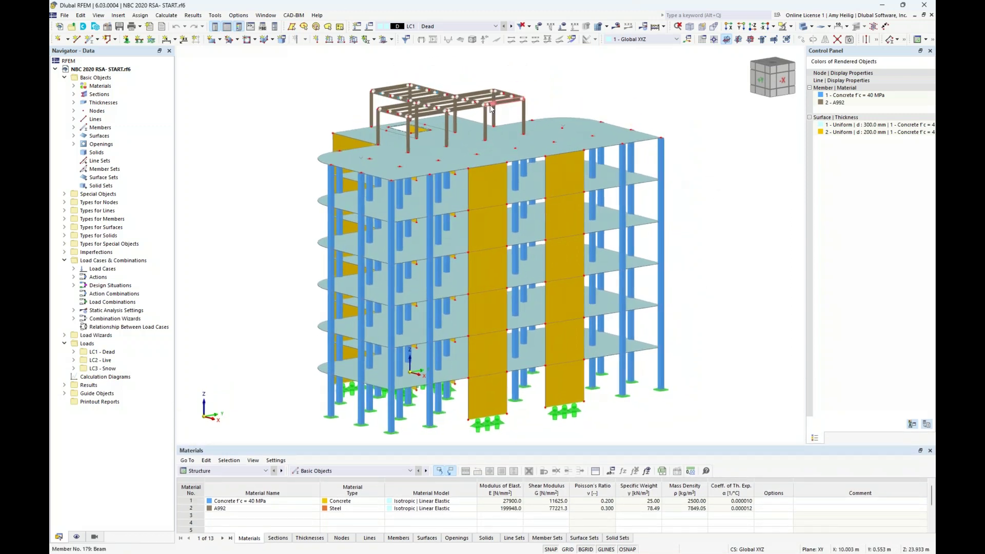
click(481, 27)
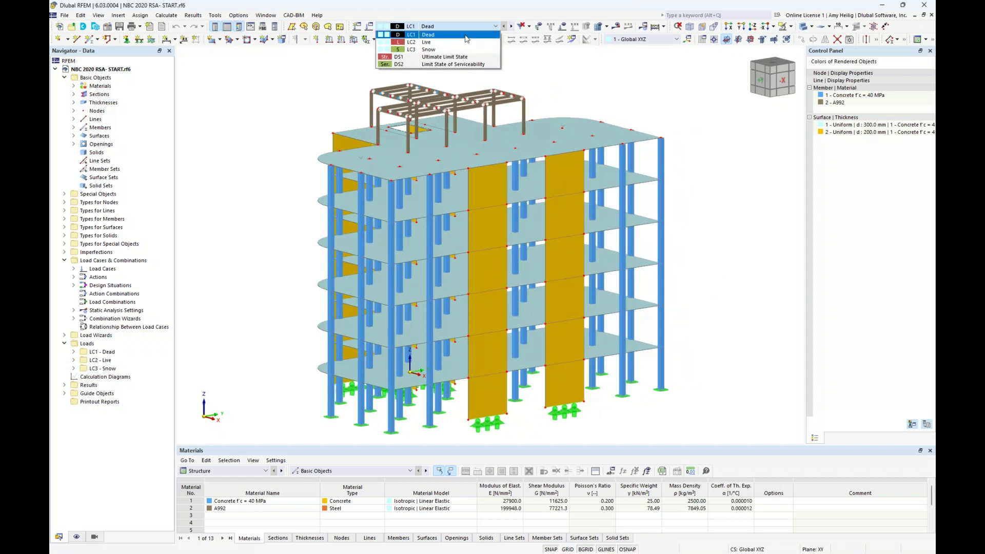
click(466, 34)
click(563, 27)
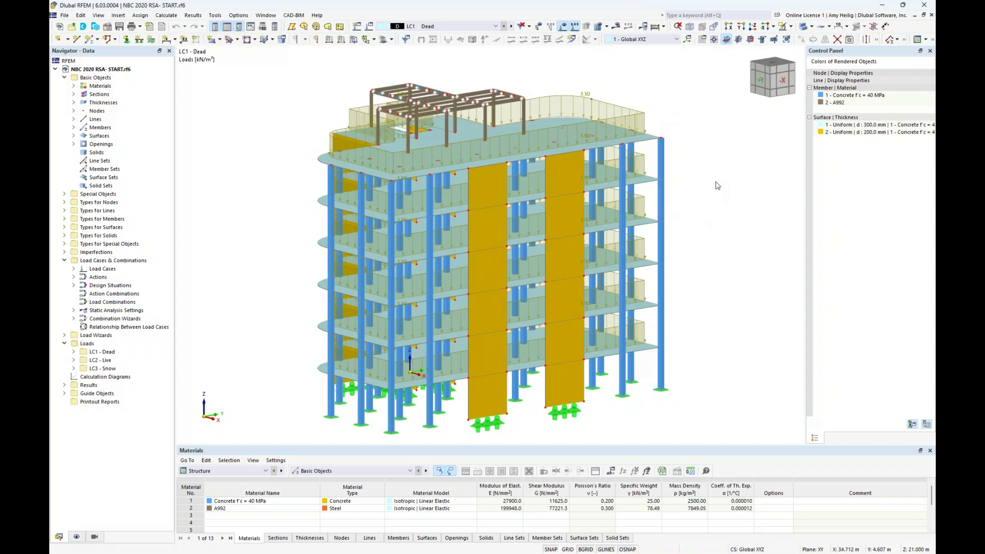
click(511, 26)
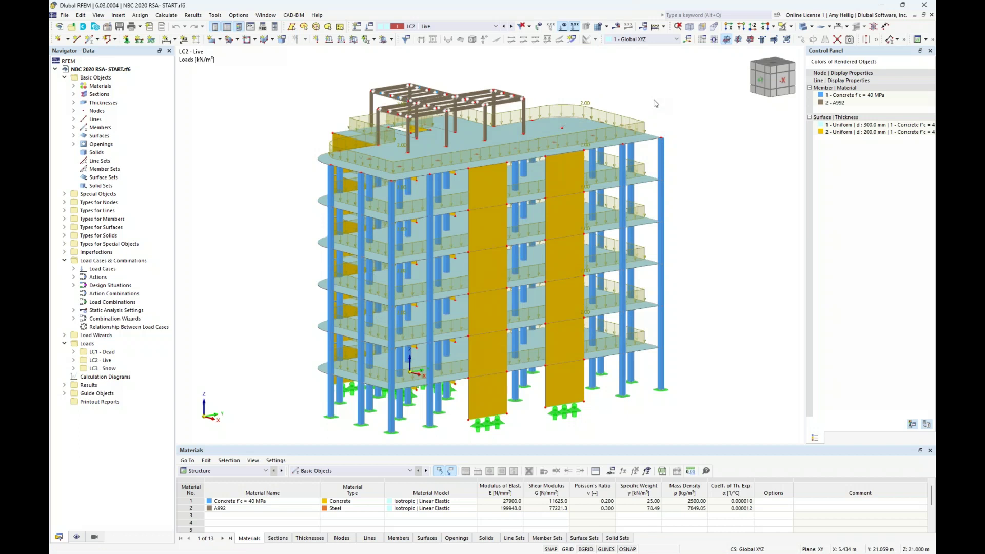
click(511, 26)
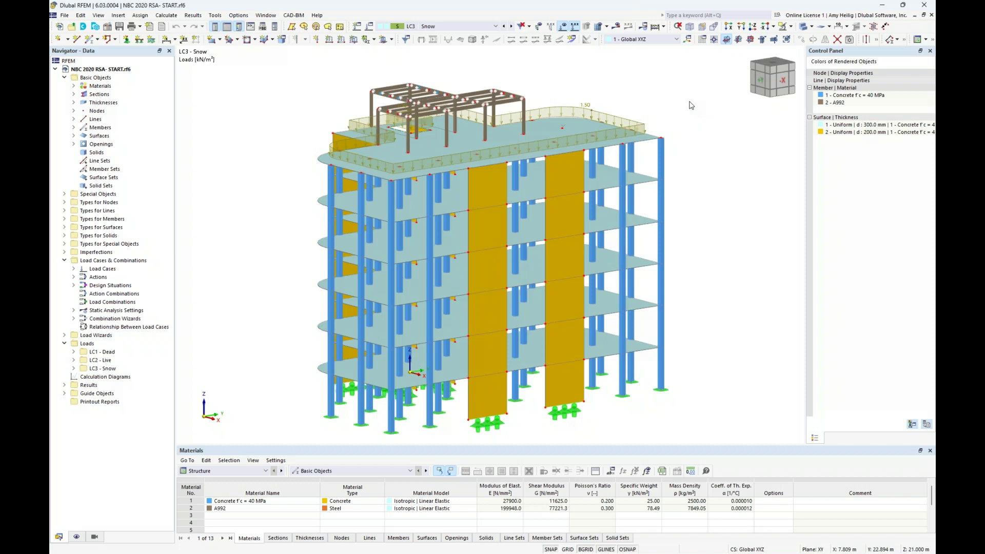
click(563, 27)
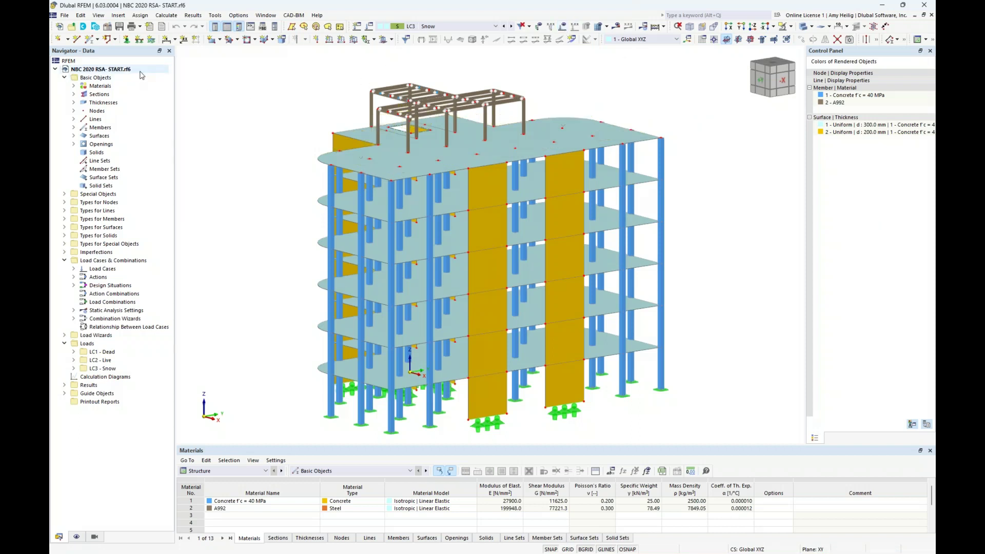
- Activate the Modal Analysis add-on in the model's base data
right_click(142, 75)
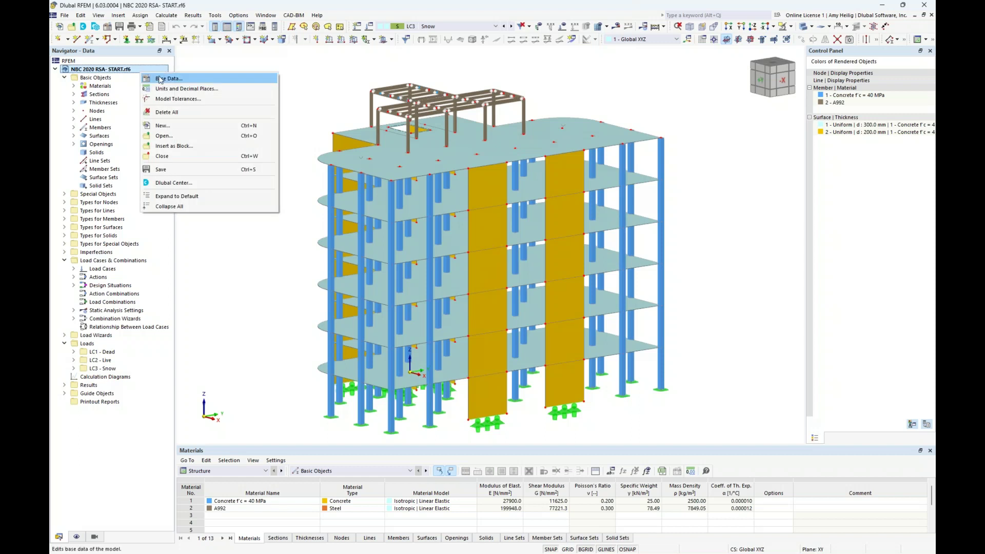
click(162, 81)
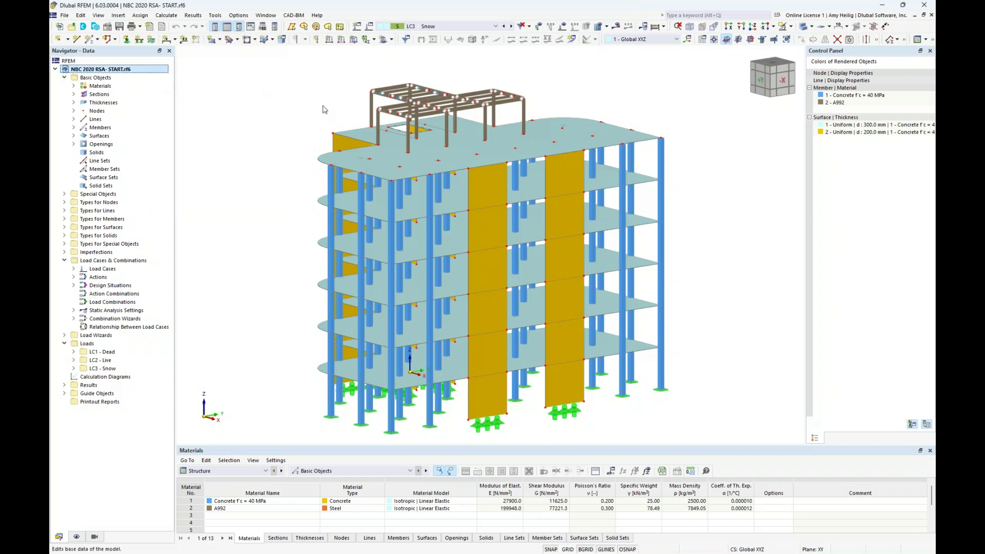
click(374, 143)
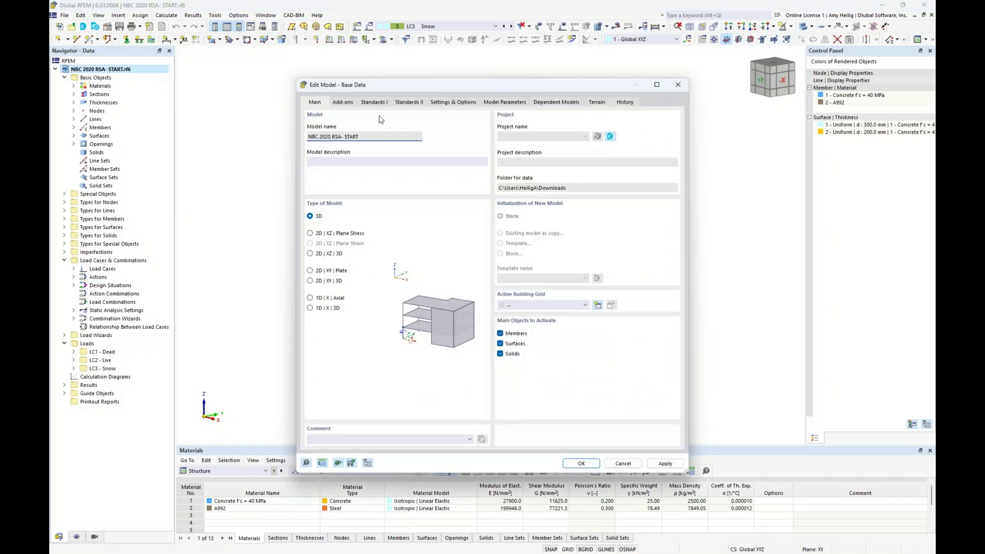
click(351, 104)
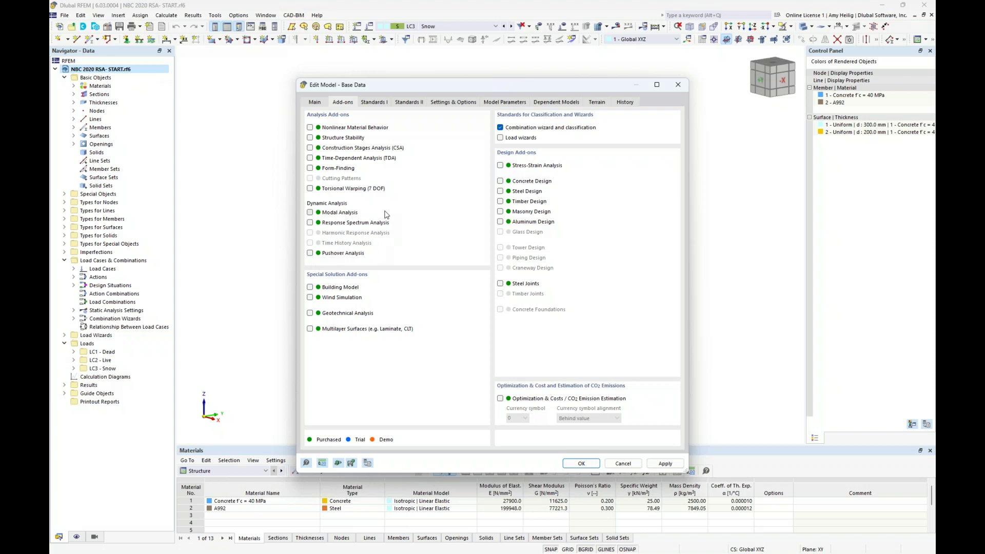
click(310, 213)
- Check that NBC 2020 is the standard for load combinations and dynamic analysis, and accept the base data
click(369, 107)
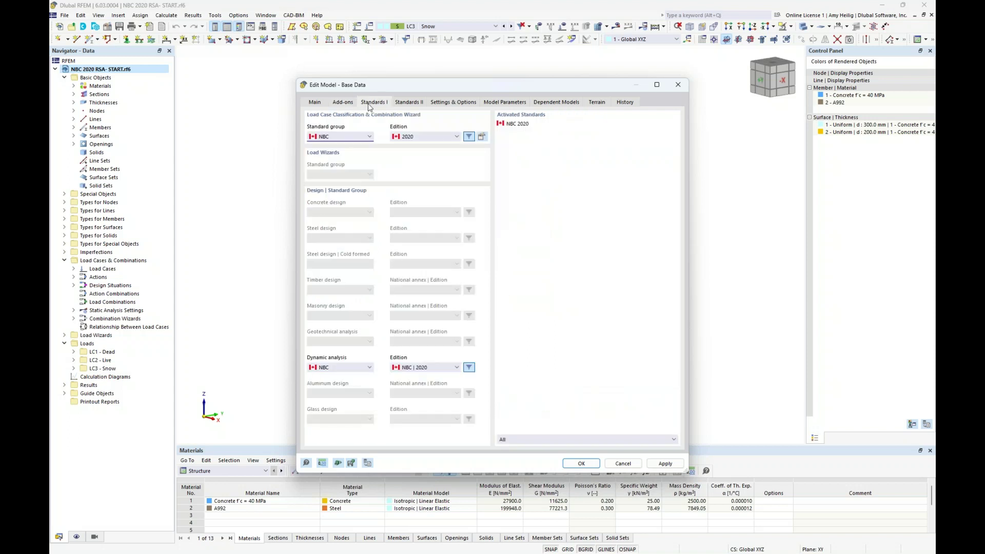
click(369, 139)
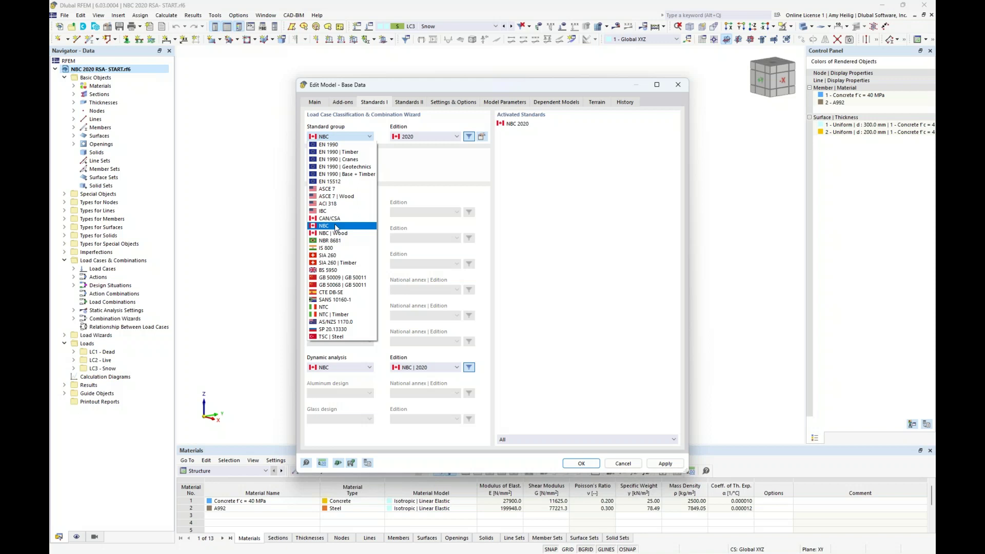
click(405, 183)
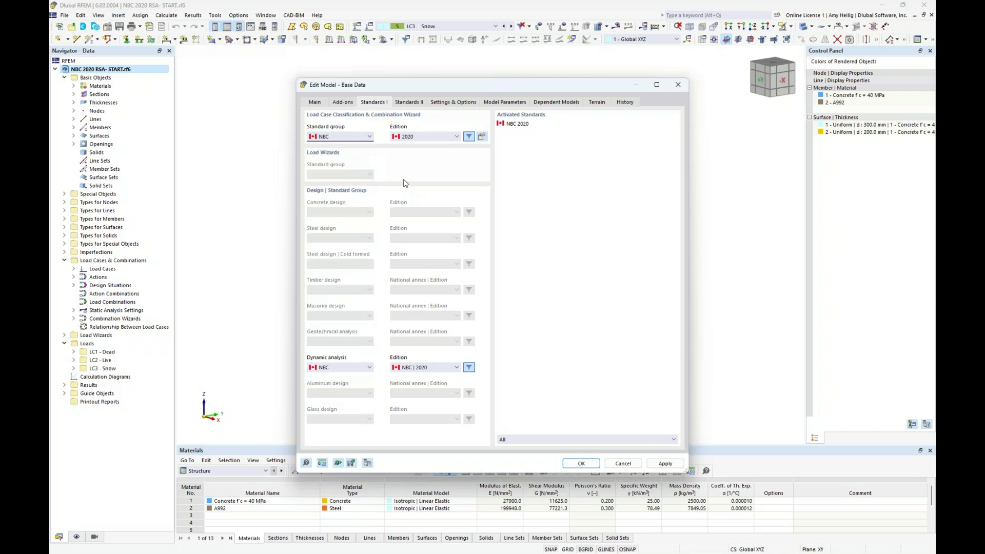
click(359, 369)
click(359, 369)
click(580, 464)
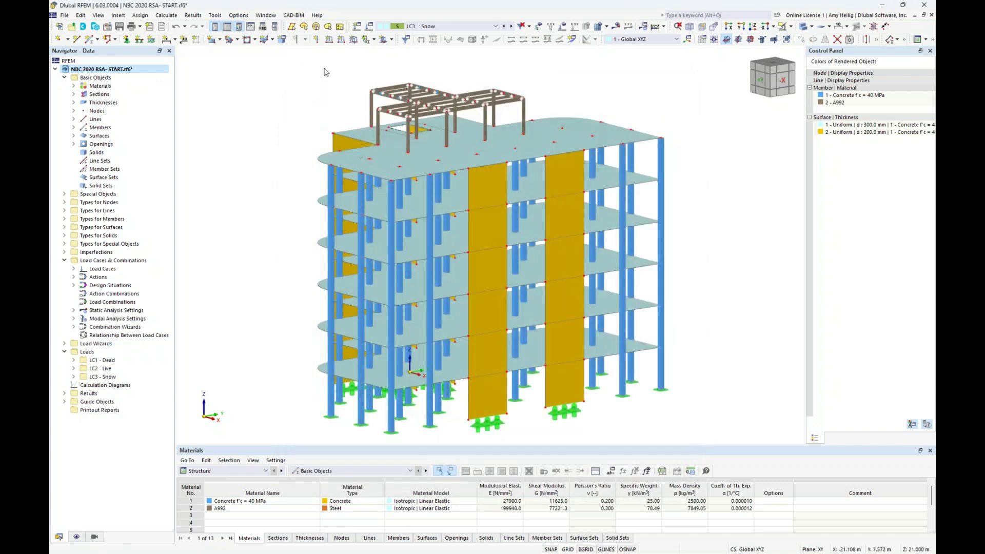
- Add a new load case named "Modal Analysis" and set its analysis type to Modal Analysis
click(370, 29)
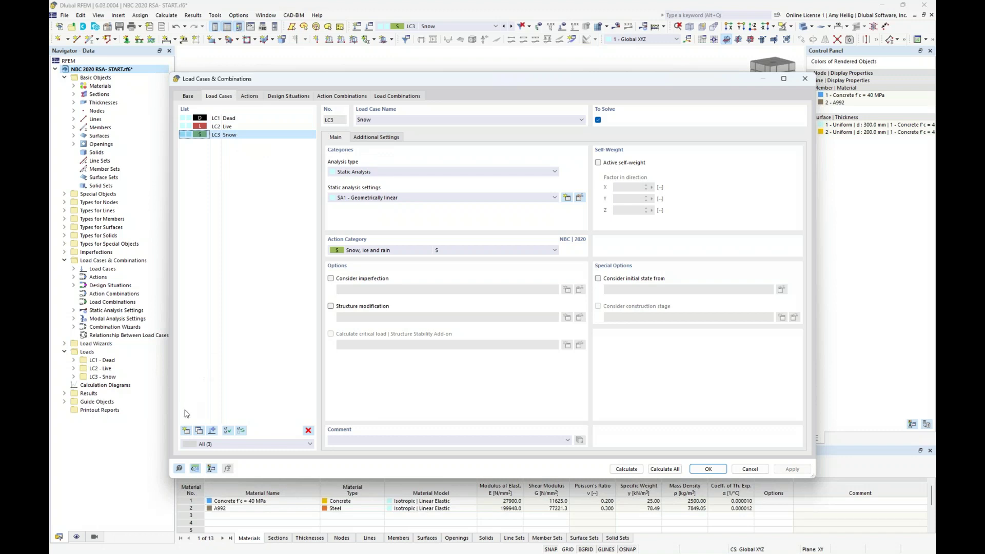
click(186, 431)
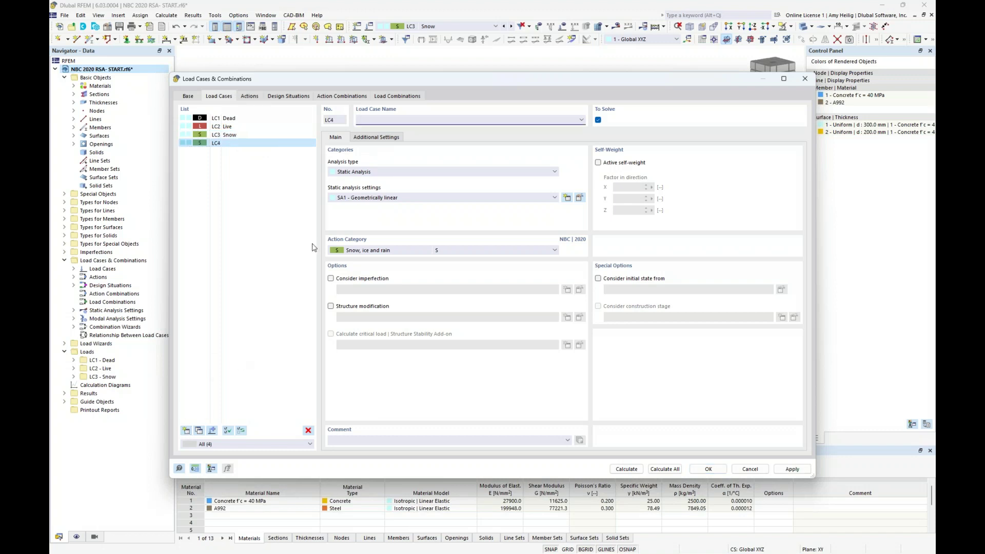
text(Modal Analysis)
click(372, 172)
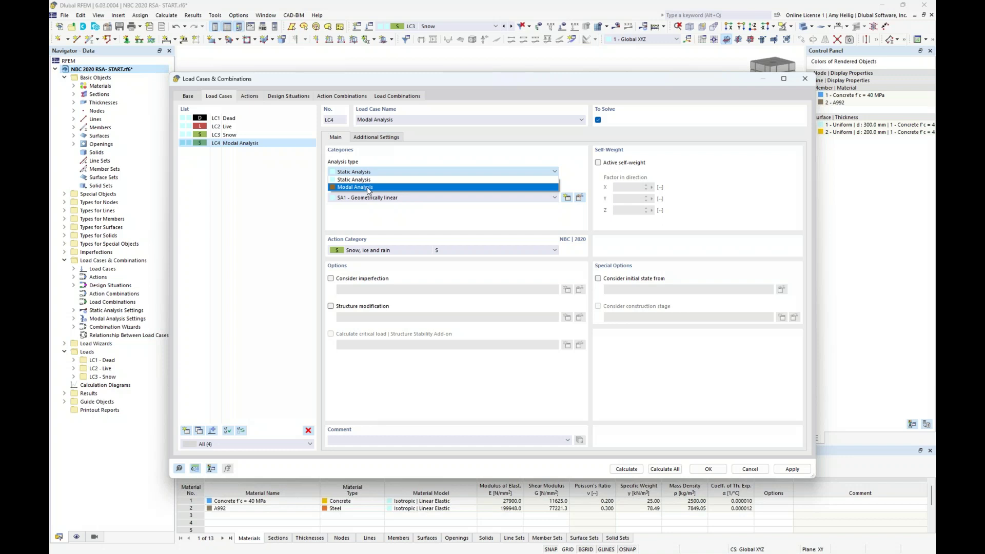
click(369, 187)
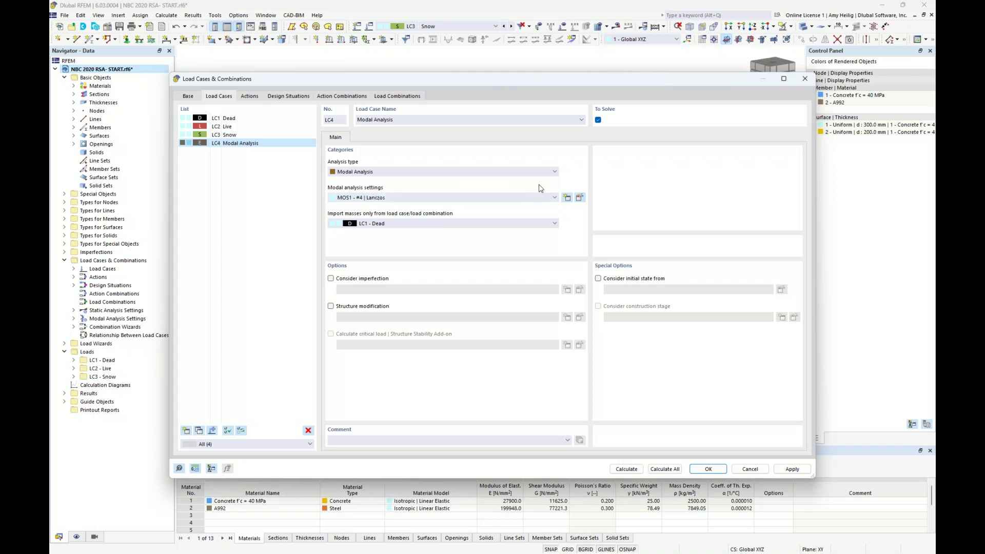
- Edit the modal analysis settings assigned to LC4 and set the number of modes to 10
click(579, 198)
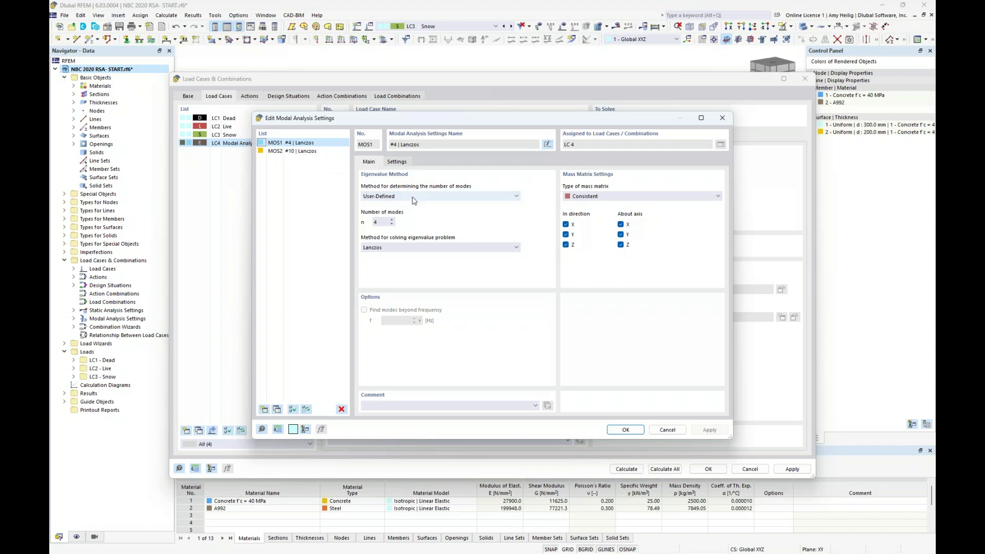
double_click(377, 222)
text(10)
- Try the automatic method to reach maximum natural frequency, and return to User-Defined modes with the Lanczos solver
click(438, 196)
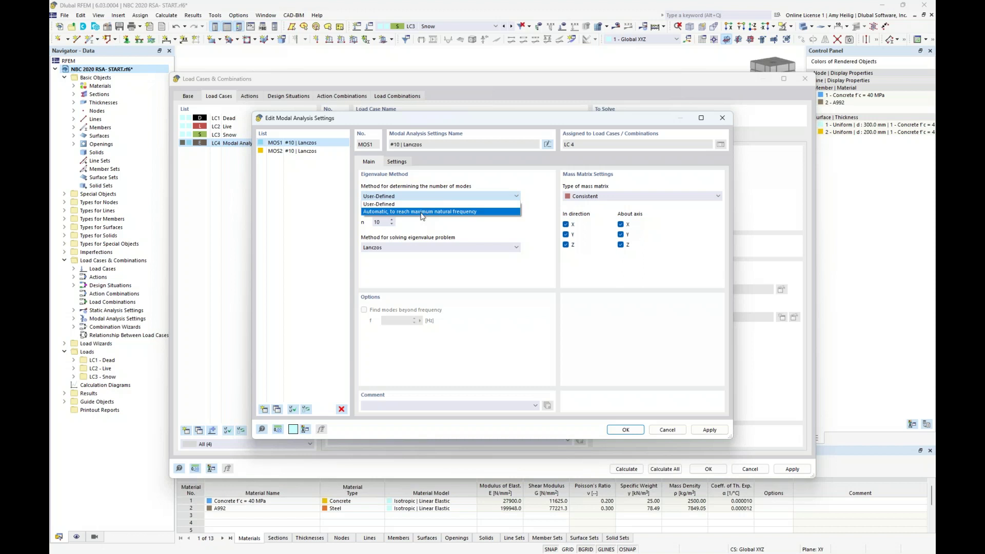
click(422, 212)
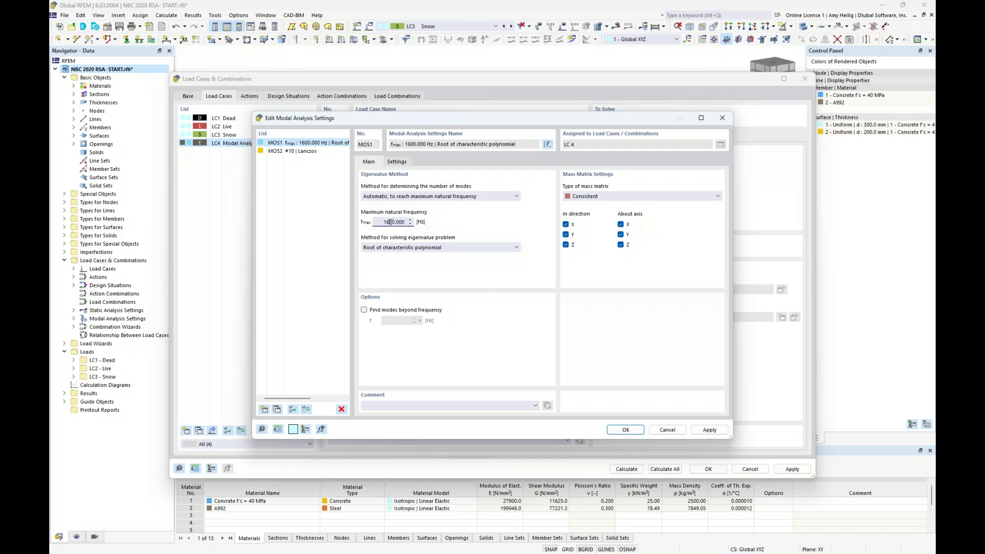
click(422, 198)
click(416, 204)
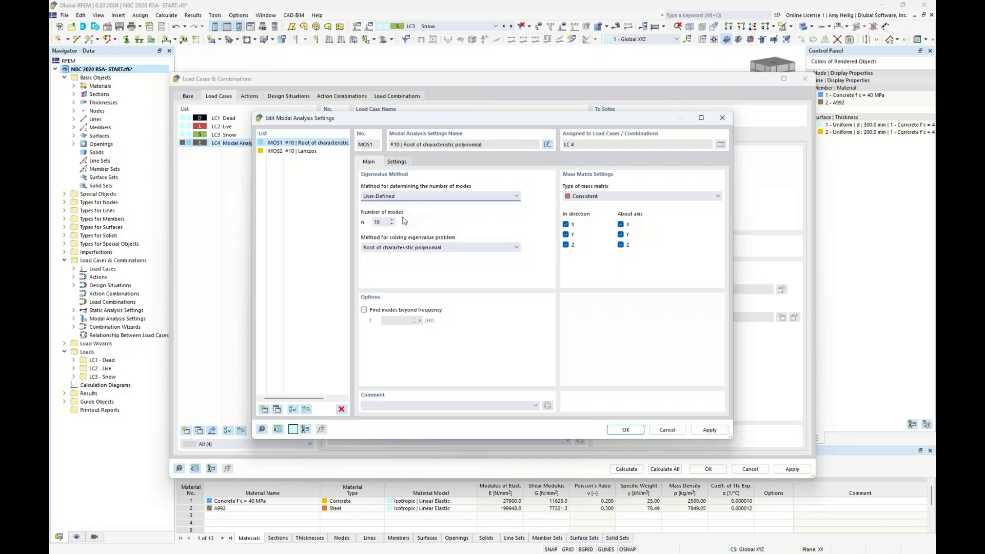
click(403, 248)
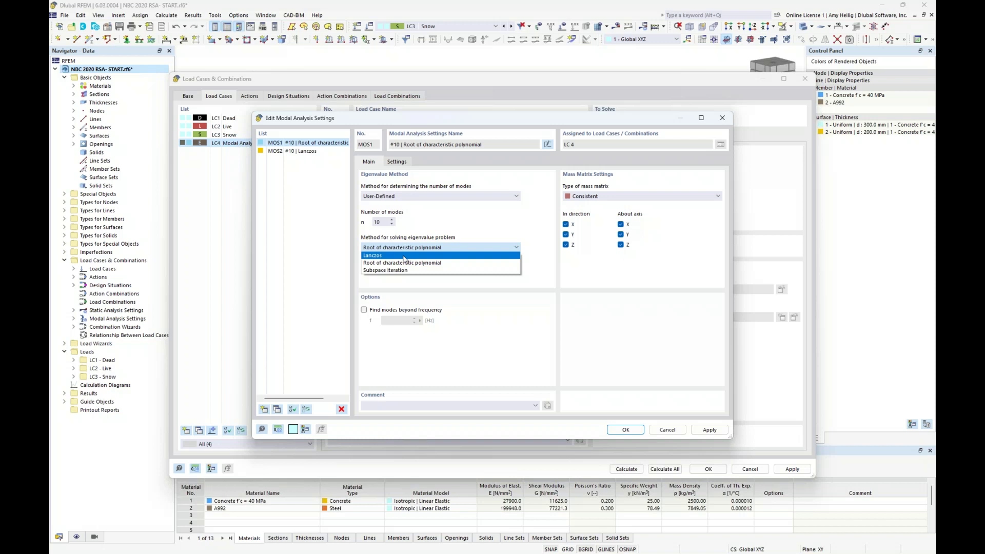
click(449, 256)
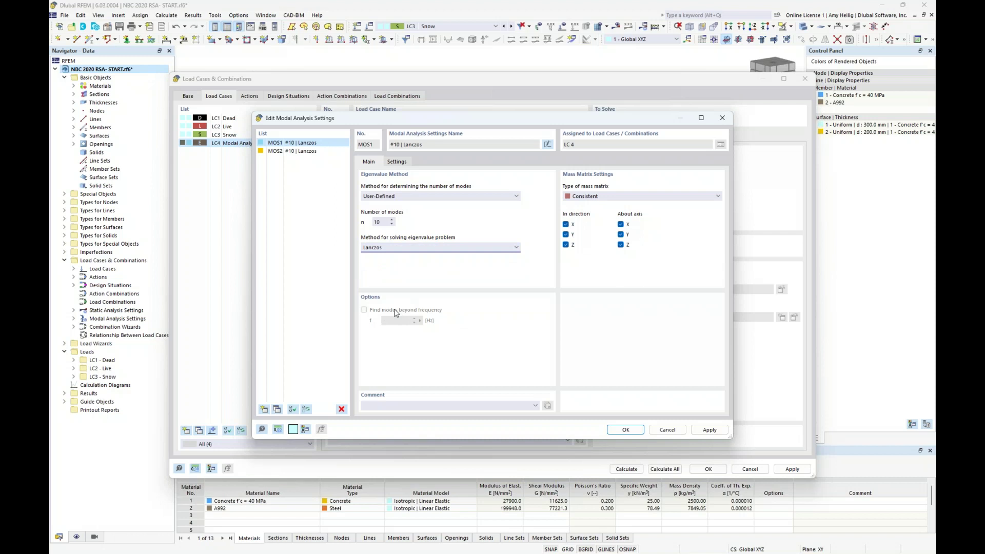
- Try the Root of characteristic polynomial solver with finding modes beyond a frequency enabled, and return to Lanczos
click(414, 248)
click(405, 263)
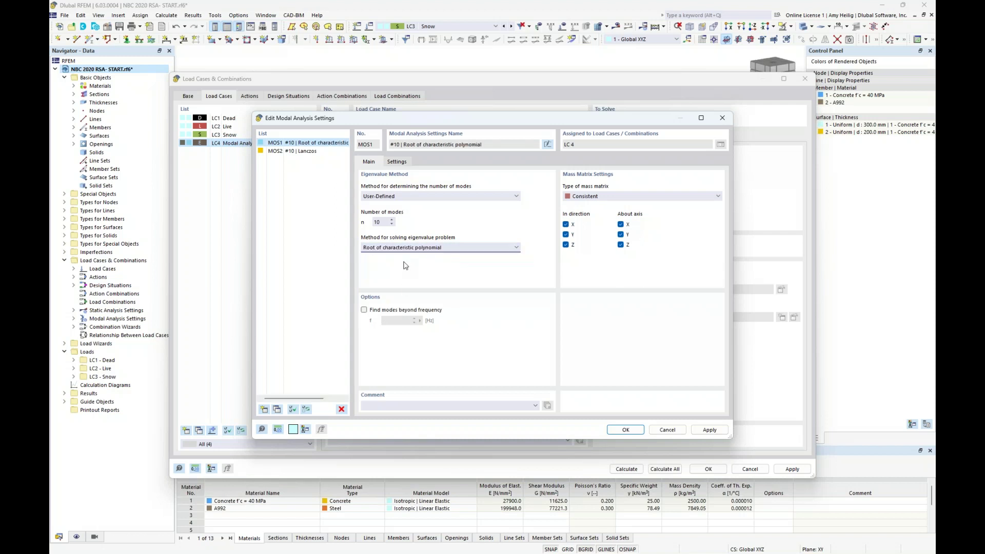
click(365, 310)
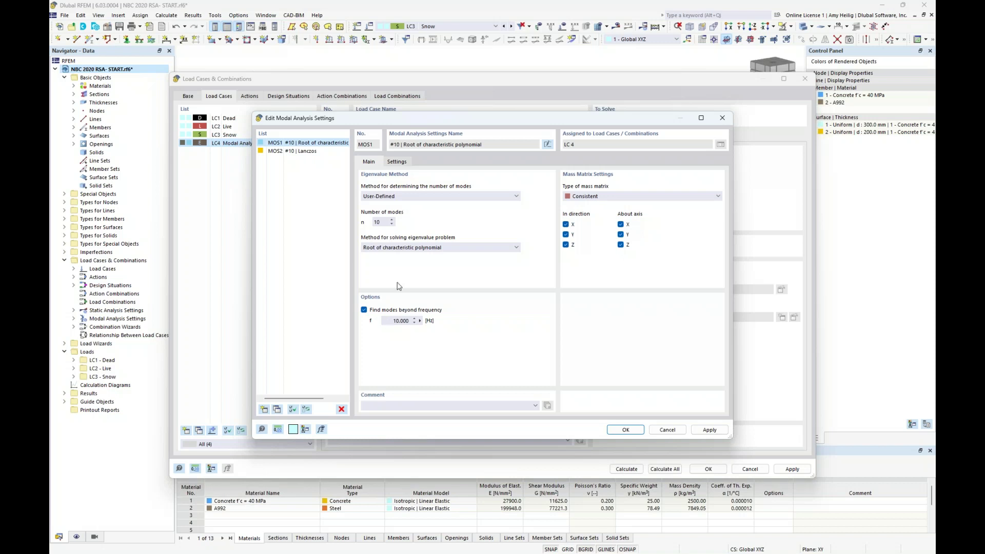
click(394, 248)
click(381, 260)
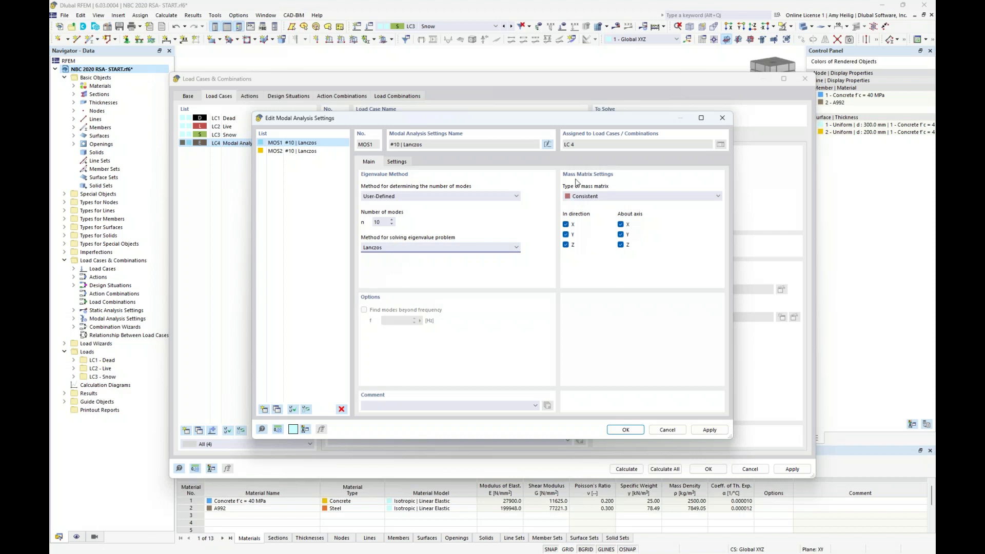
- Keep the Consistent mass matrix, deactivate masses in direction Z and about axes X, Y and Z, and accept the modal analysis settings
click(628, 198)
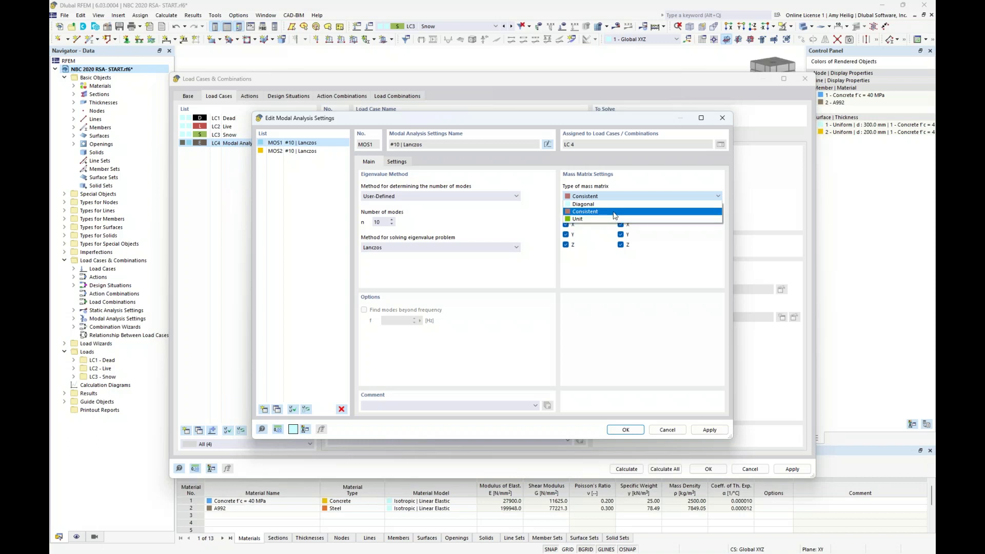
click(614, 215)
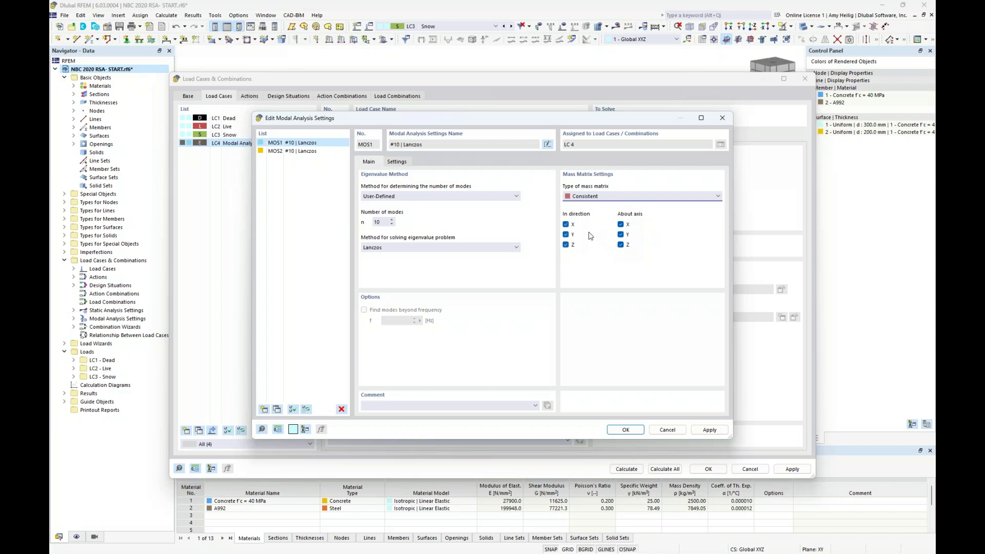
click(620, 245)
click(621, 234)
click(620, 225)
click(566, 244)
click(399, 161)
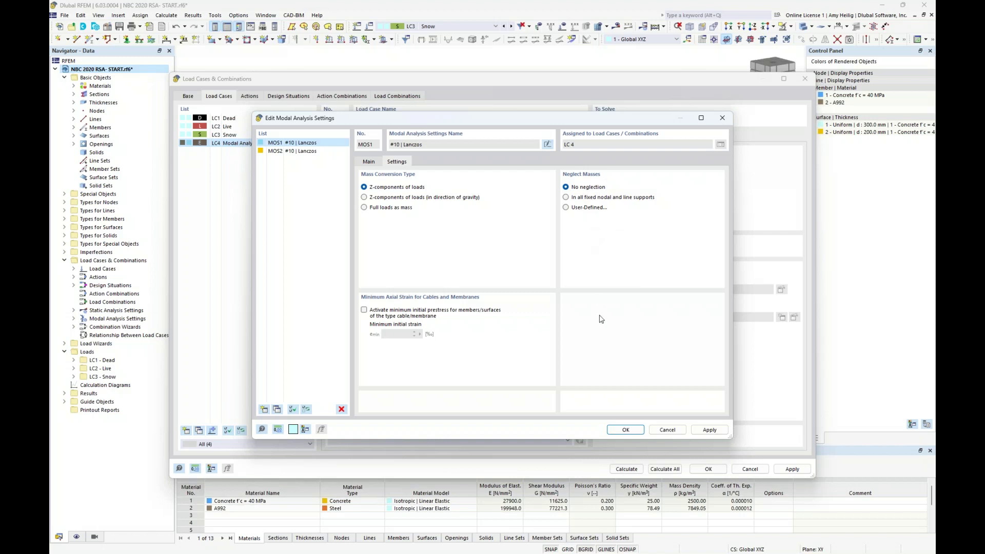
click(619, 430)
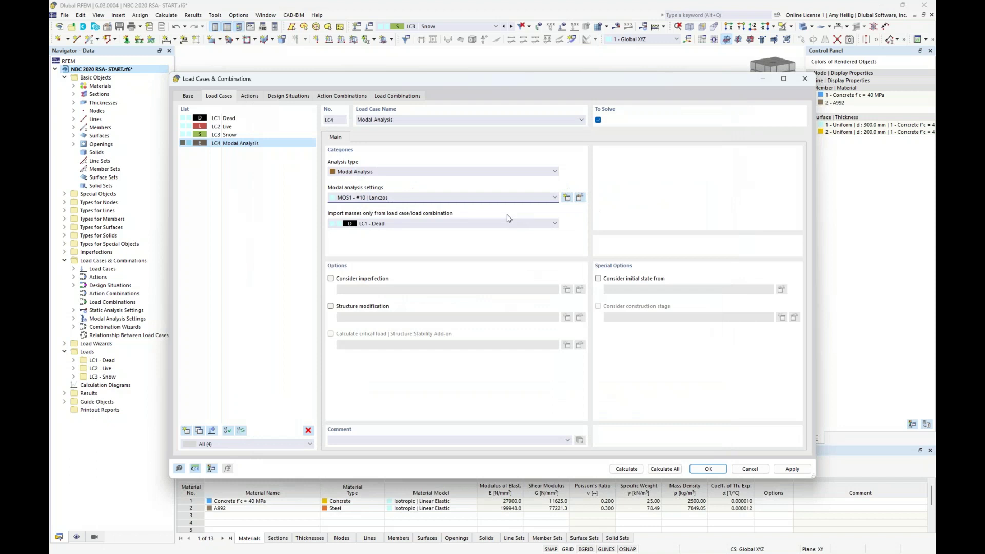
- Add a design situation of type Effective Seismic Weight and check which load cases its load combination contains
click(400, 224)
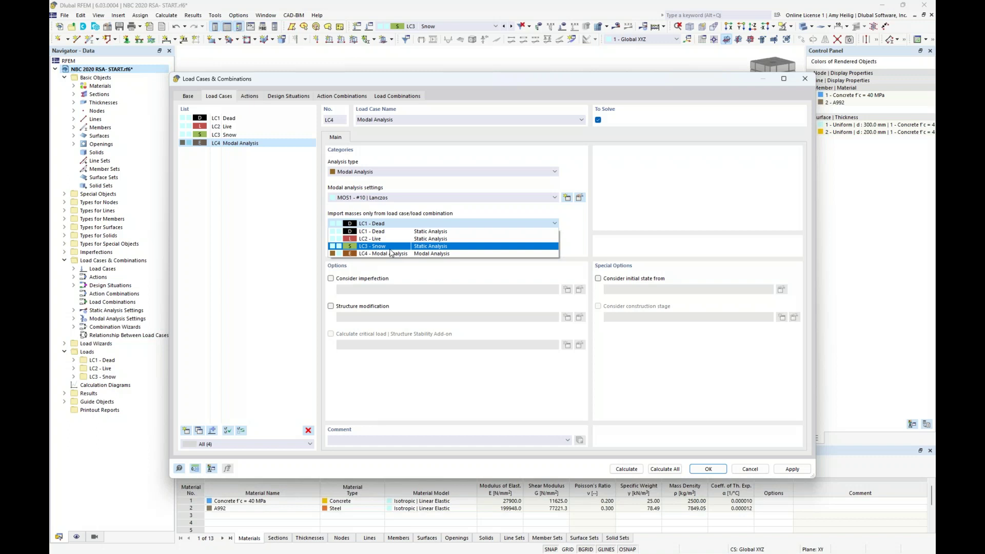
click(288, 97)
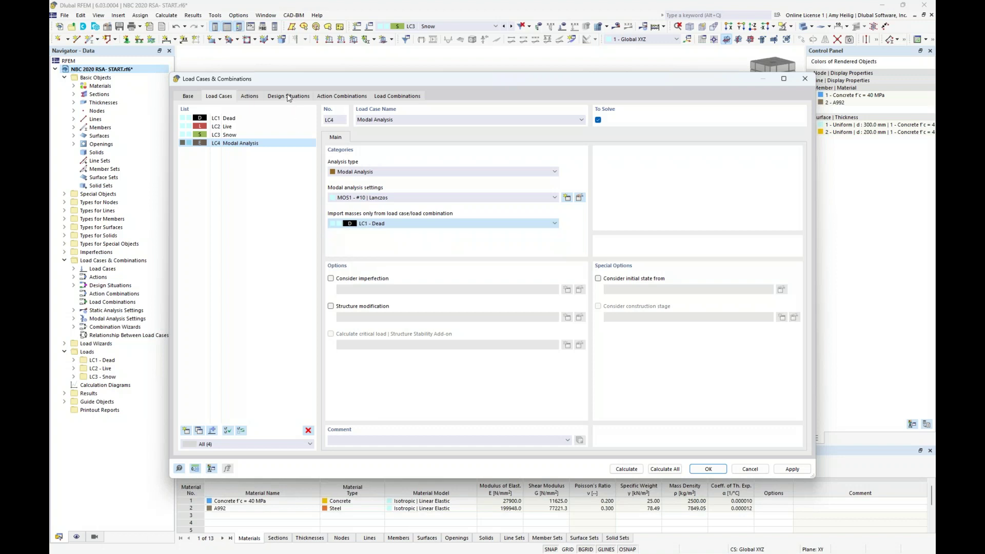
click(289, 97)
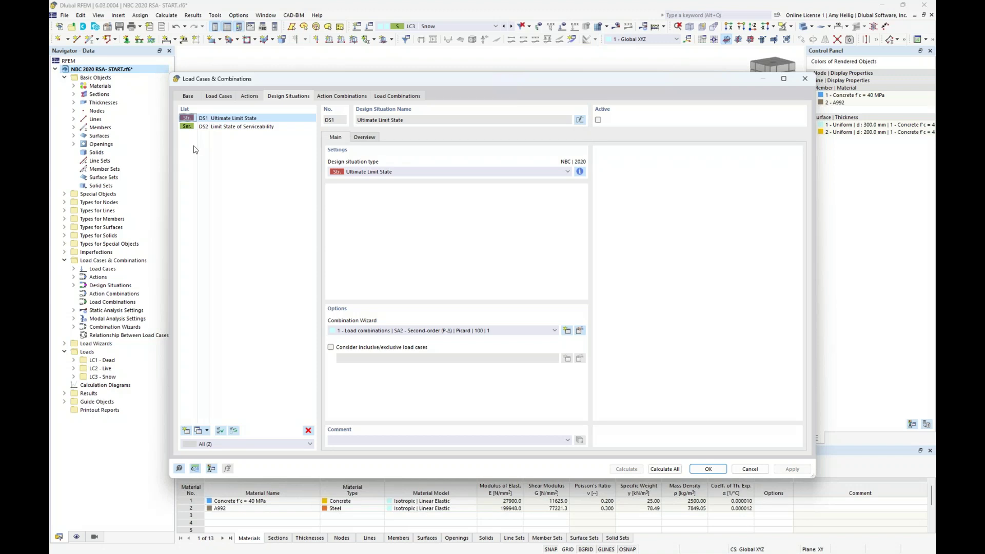
click(186, 430)
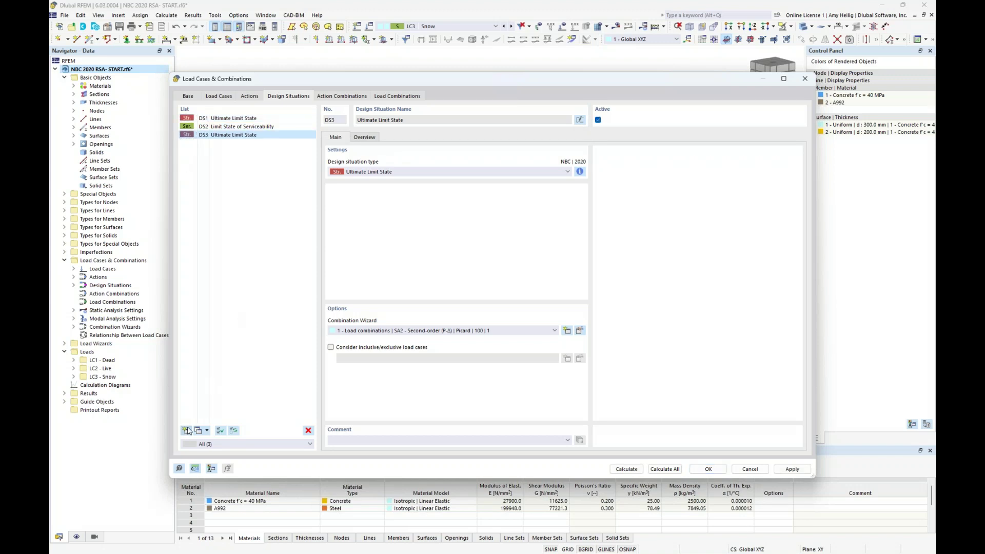
click(417, 173)
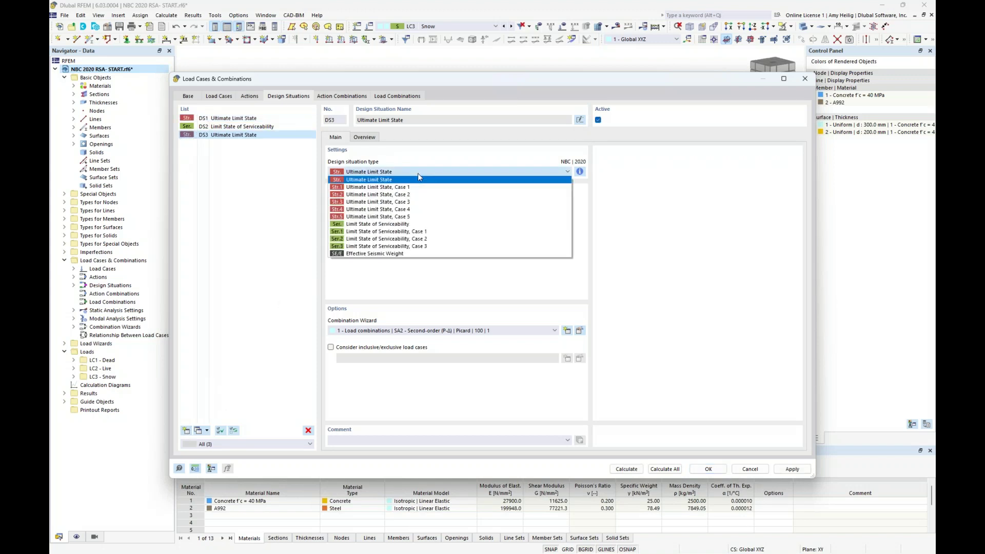
click(406, 254)
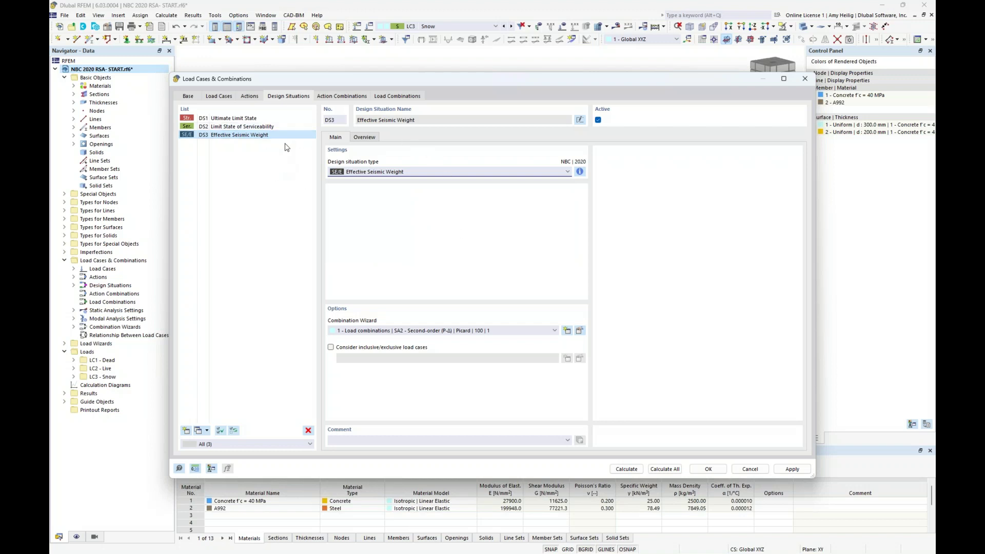
click(391, 100)
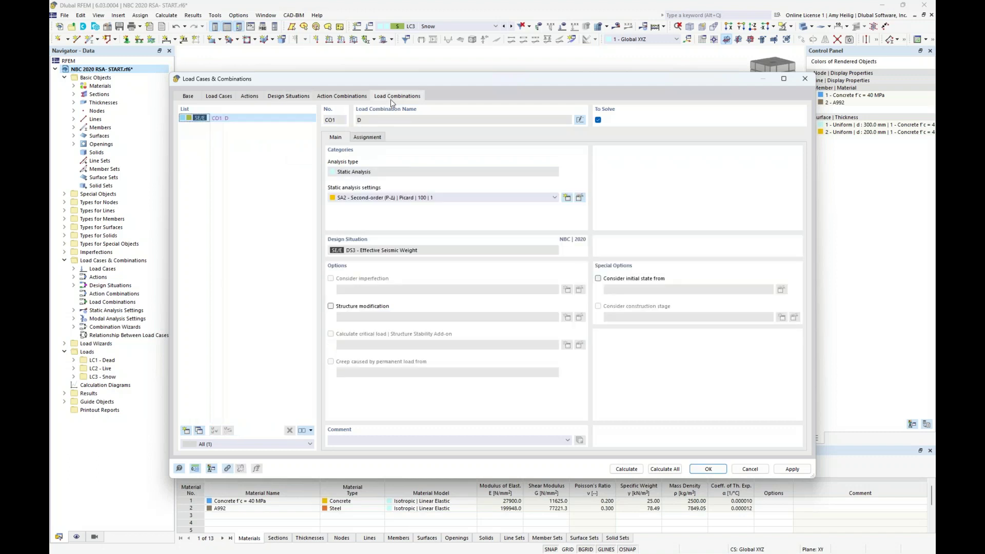
click(365, 140)
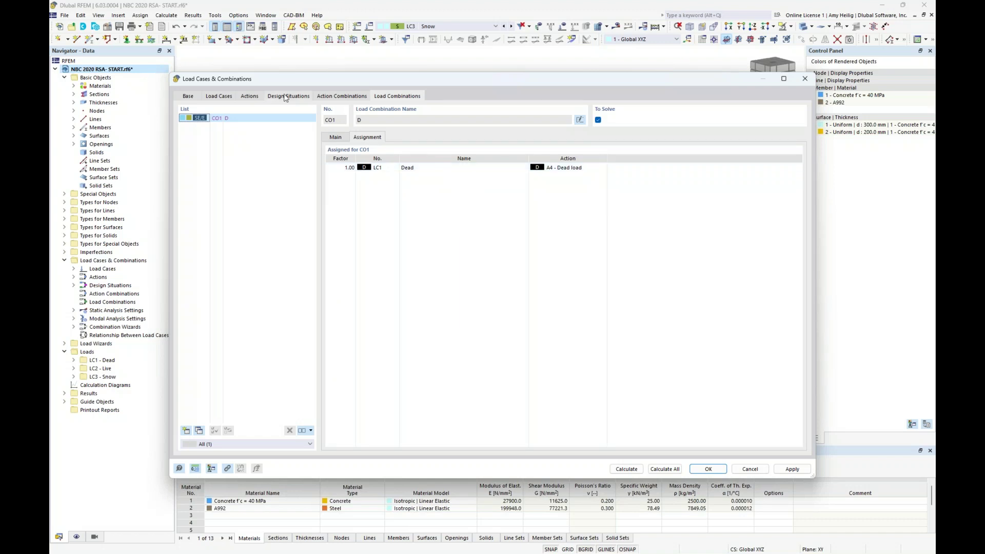
- Include the LC2 Live and LC3 Snow load cases in the "Effective Seismic Weight" design situation
click(223, 98)
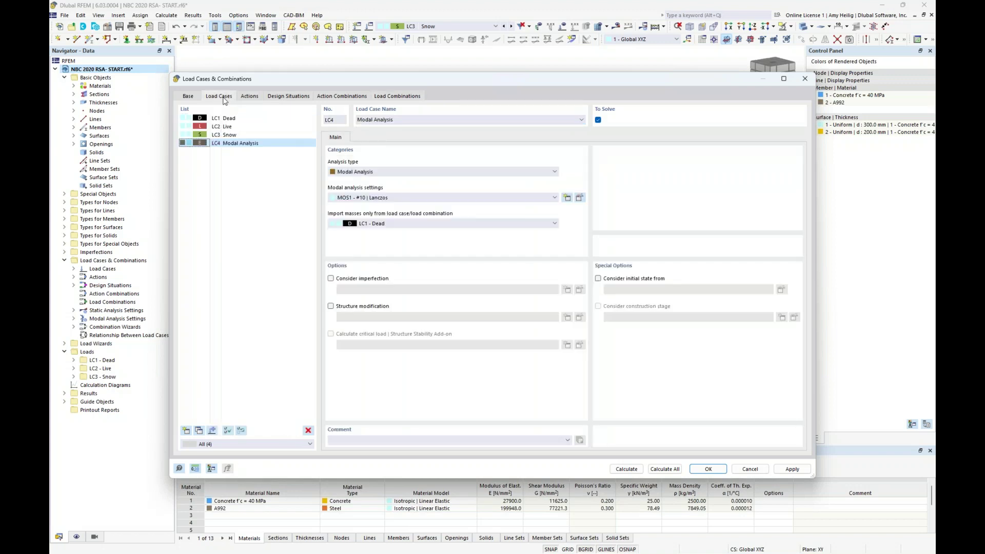
click(235, 119)
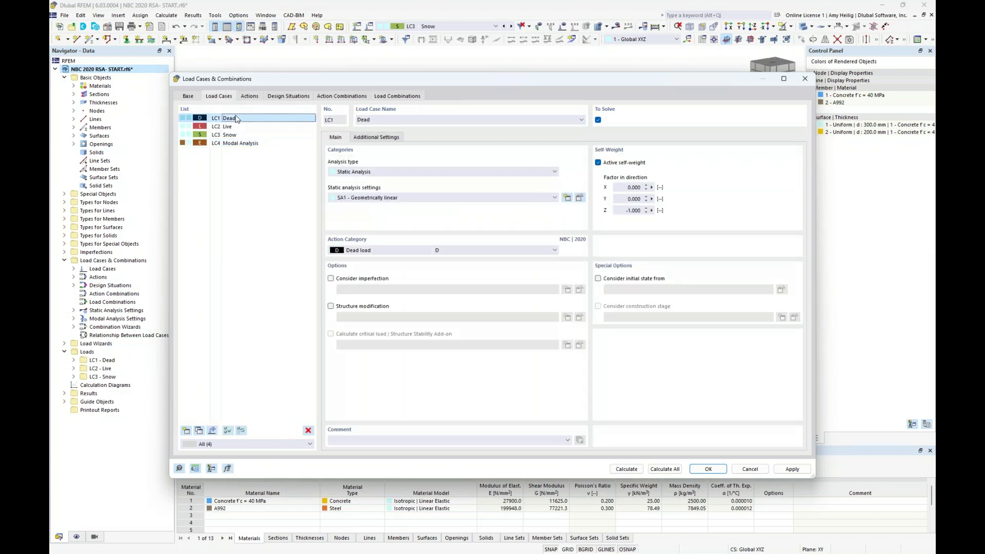
click(371, 140)
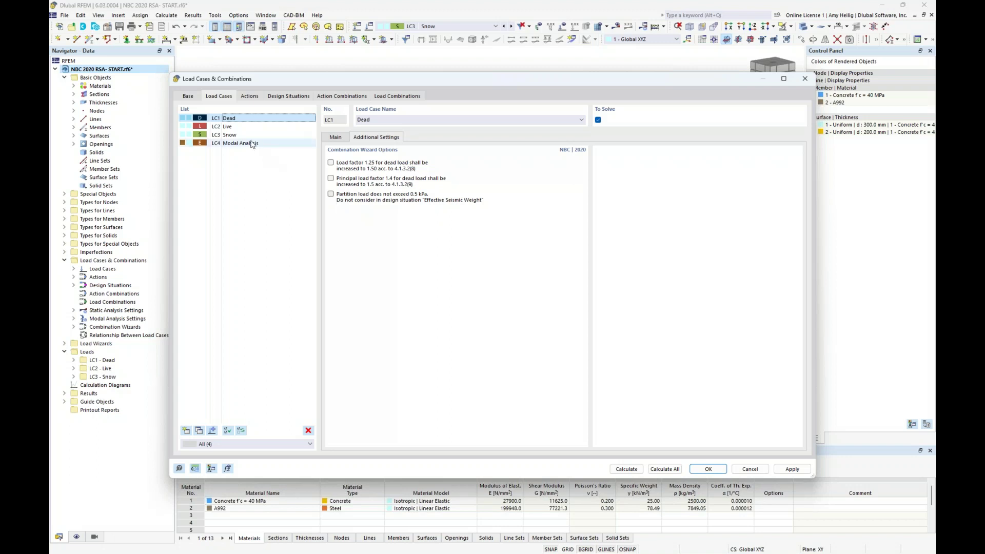
click(241, 128)
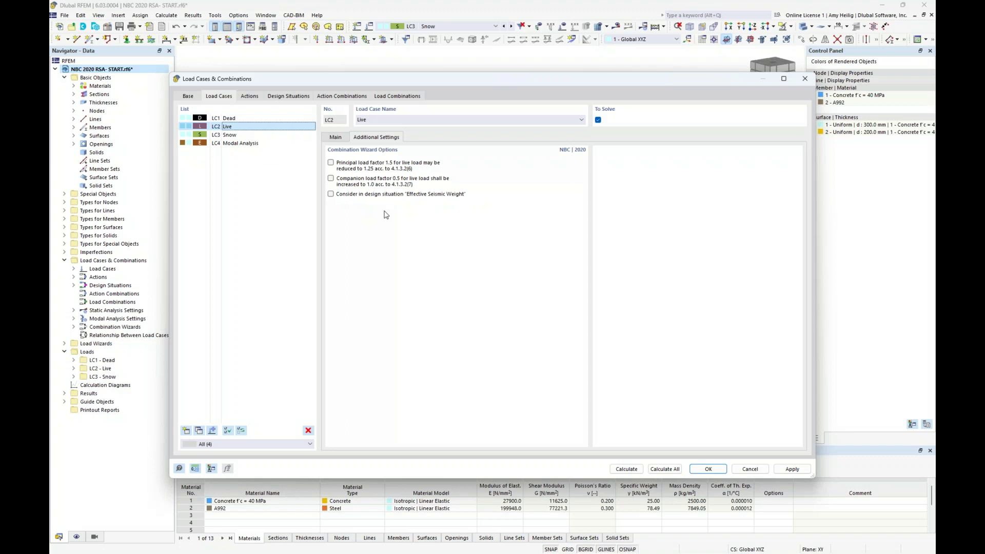
click(330, 194)
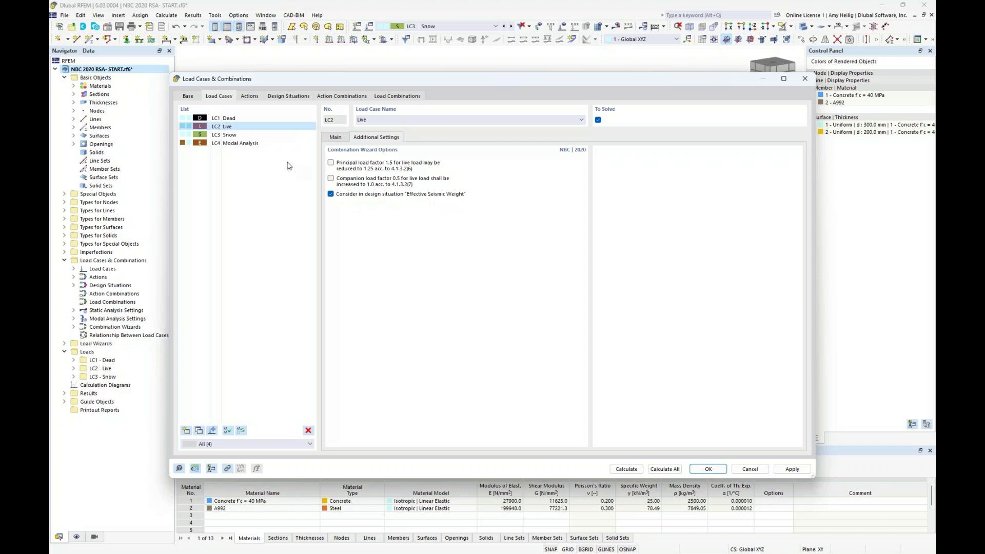
click(233, 135)
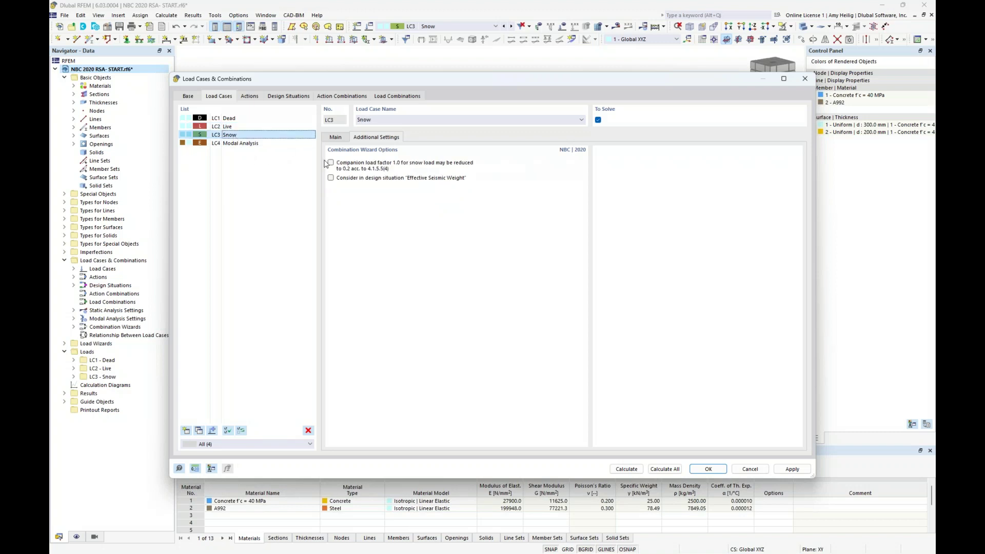
click(331, 178)
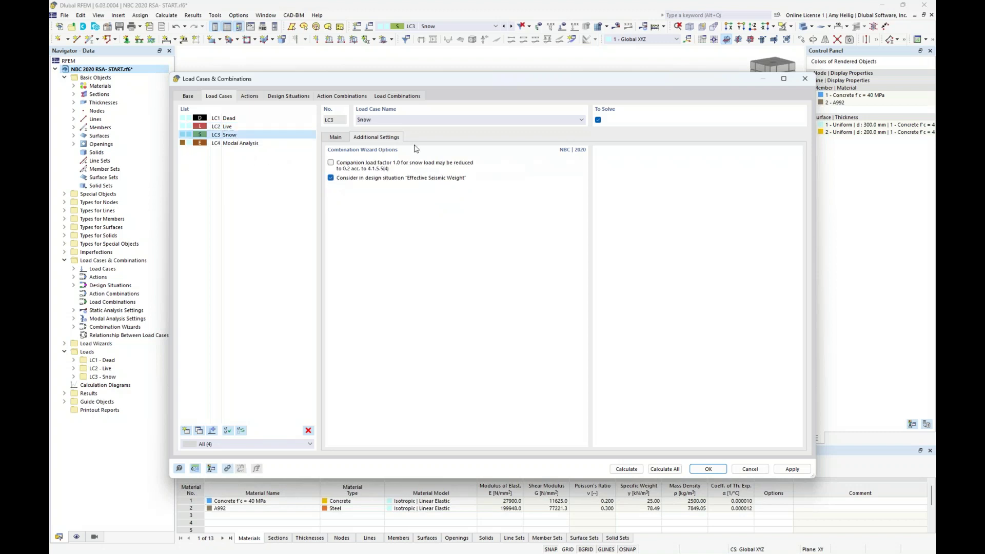
- Check the load factors assigned in CO1 and make LC4 Modal Analysis import its masses from CO1 - D + 0.60L + 0.25S
click(413, 98)
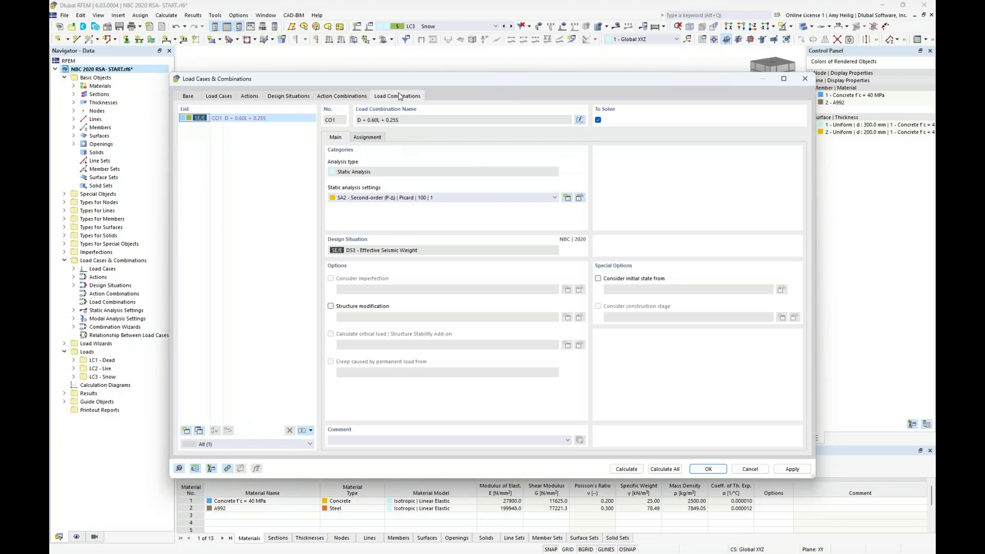
click(376, 139)
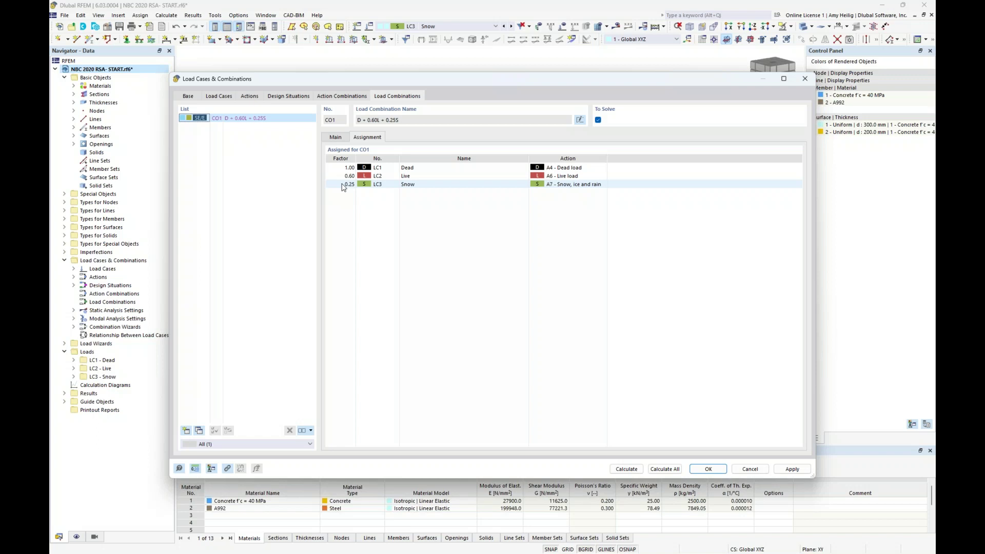
click(219, 97)
click(258, 143)
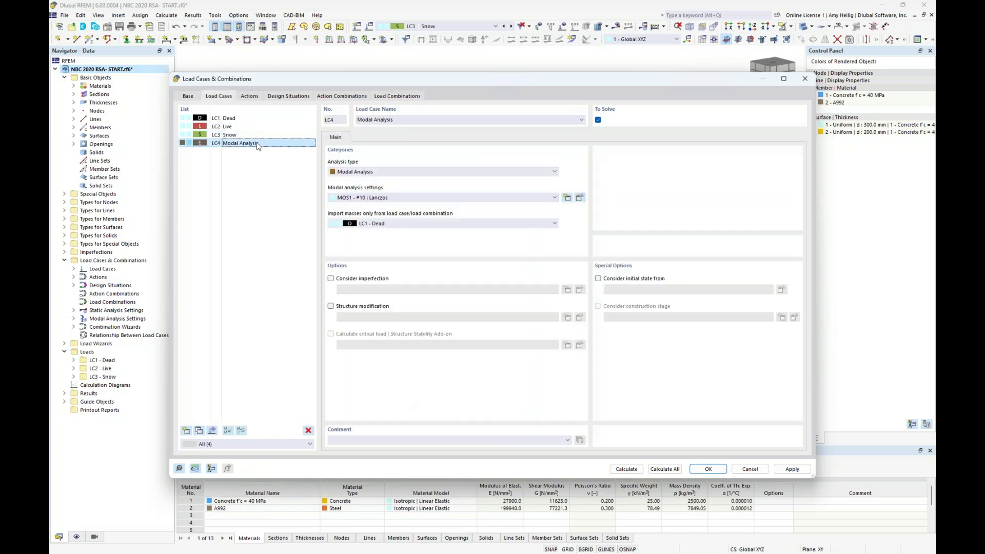
click(388, 225)
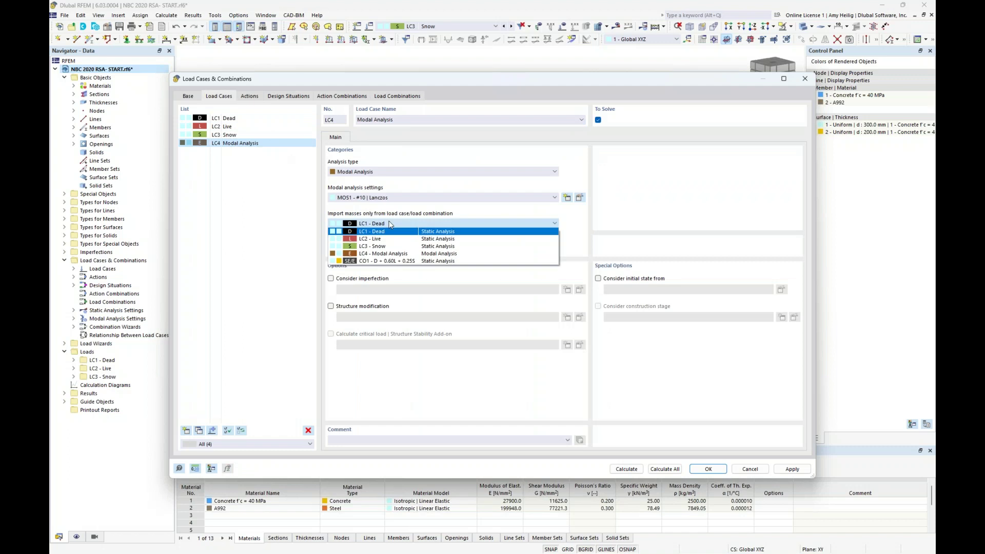
click(383, 261)
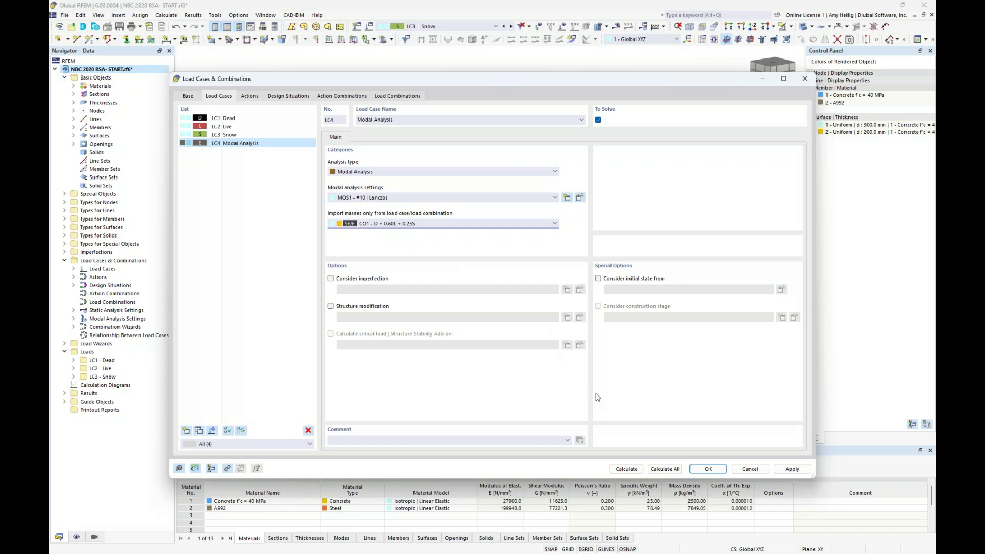
- Calculate the Modal Analysis load case and show the model transparently behind the mode shape results
click(625, 468)
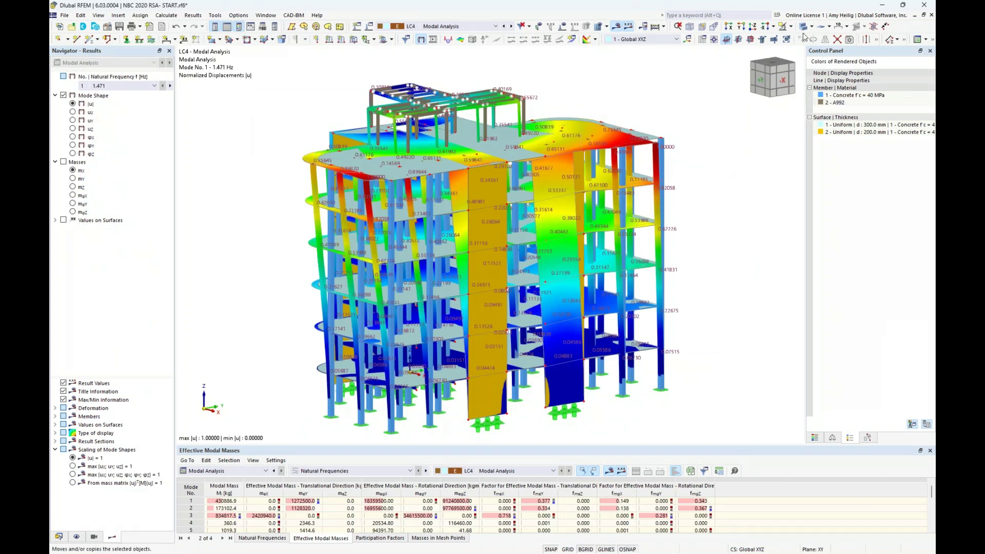
click(803, 28)
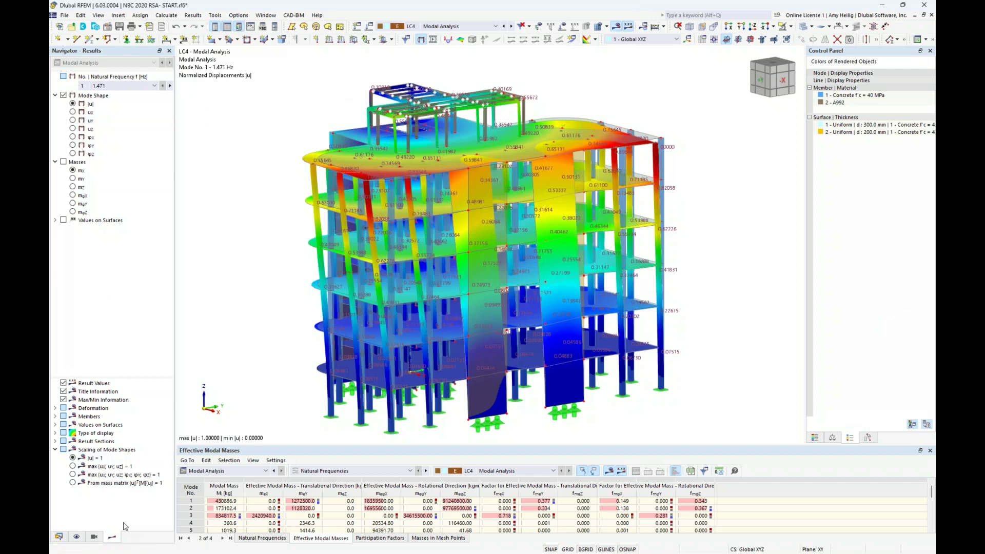
- View mode shapes 2 and 3 with the result color scale, comparing the maximum displacement-and-rotation component scaling with |u| = 1 scaling
click(154, 87)
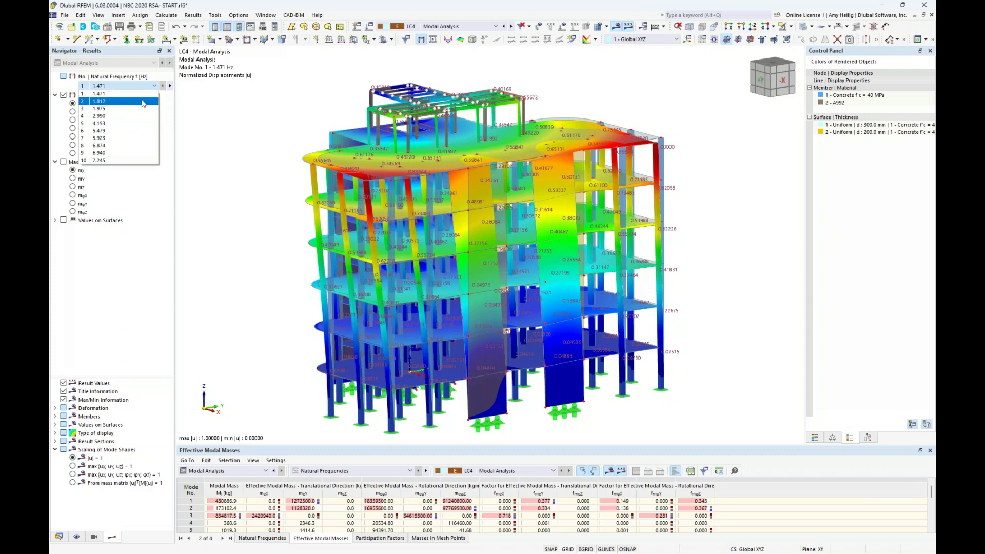
click(143, 102)
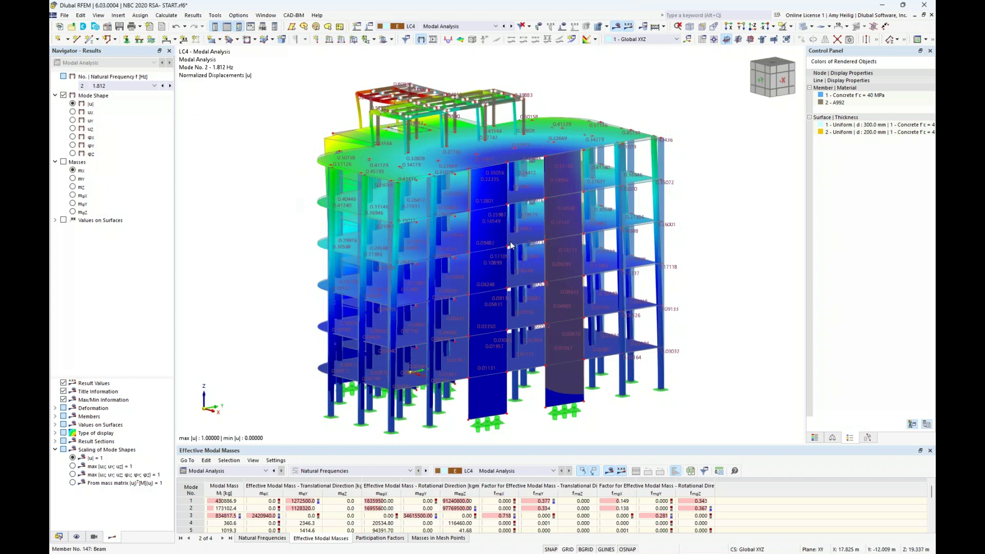
click(815, 438)
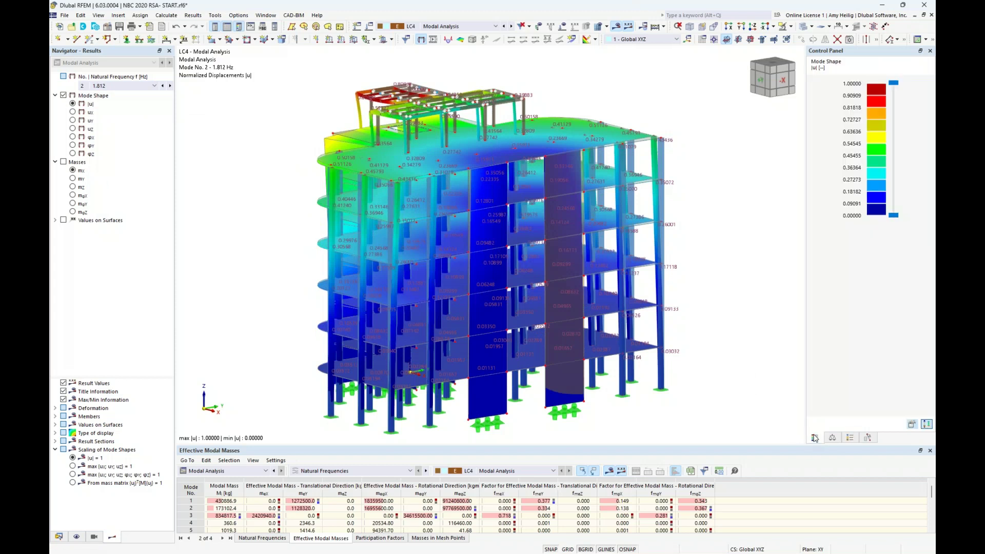
click(170, 86)
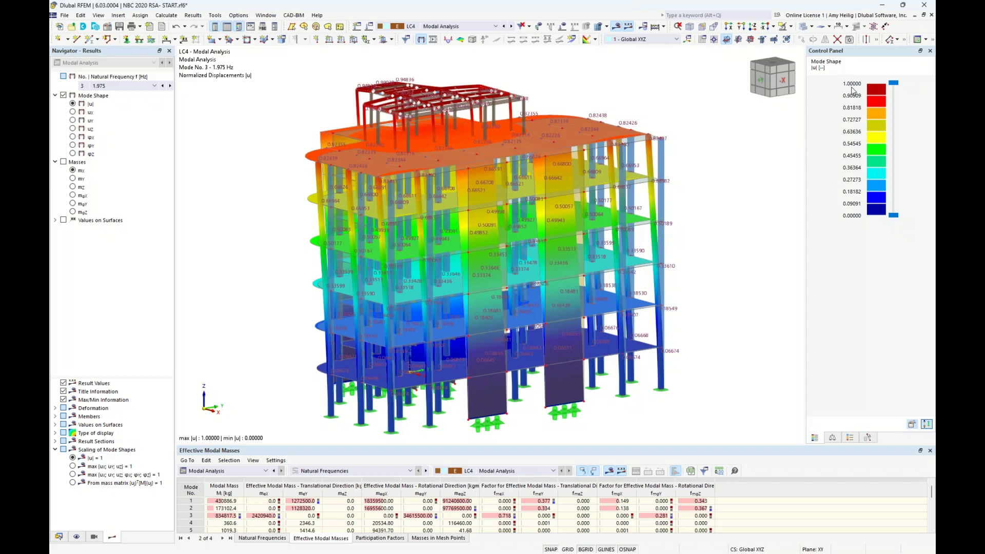
click(73, 474)
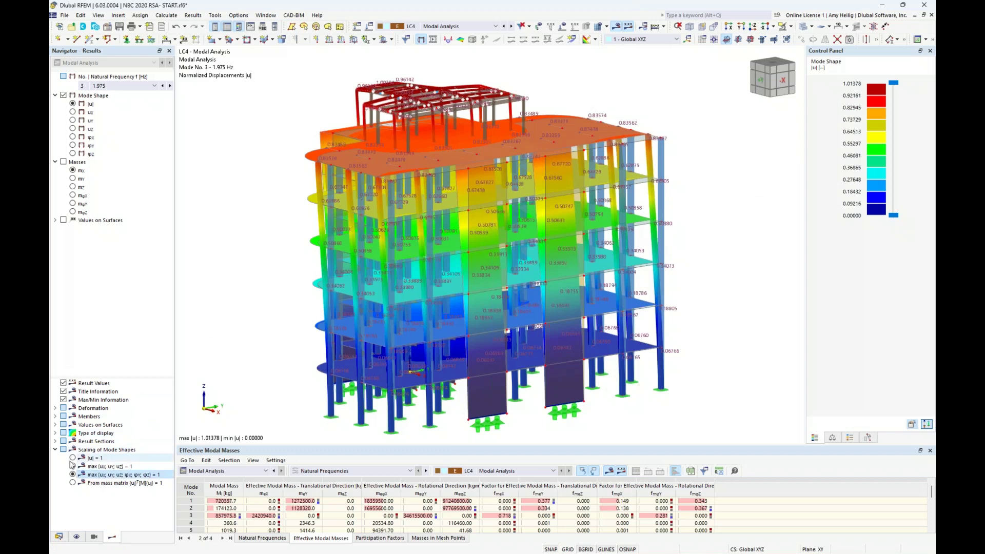
click(72, 458)
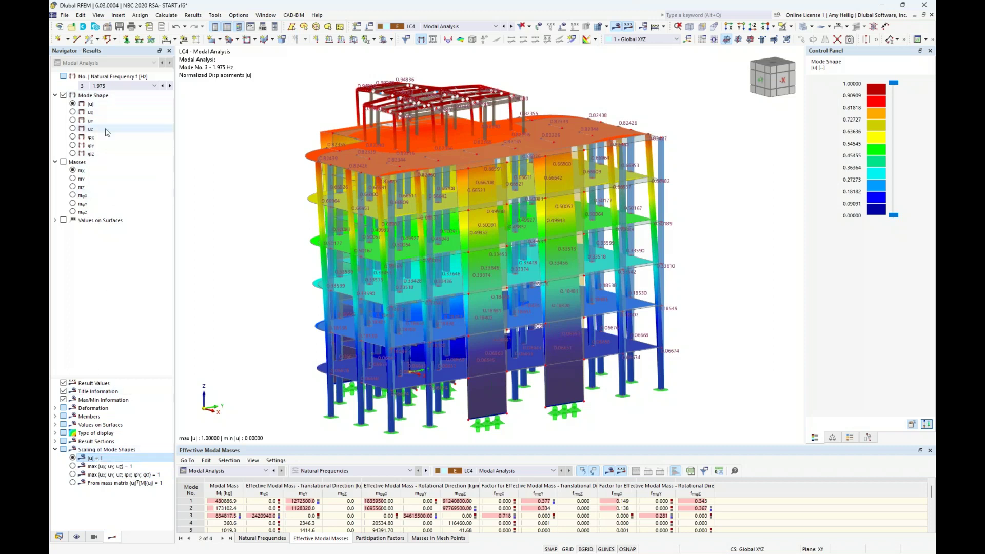
- Display the masses in translational direction mX without the solid model rendering and examine their distribution over the floors and columns
click(64, 162)
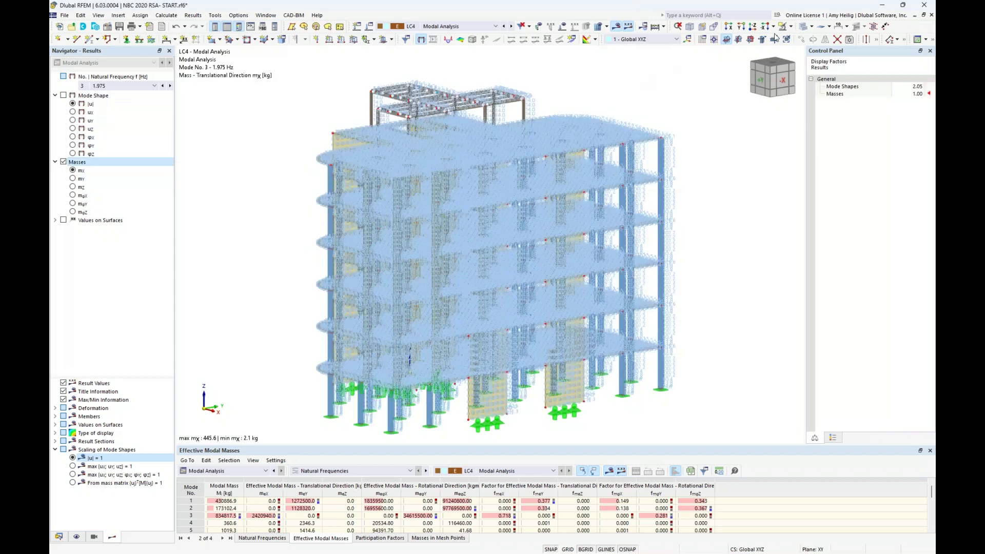
click(801, 30)
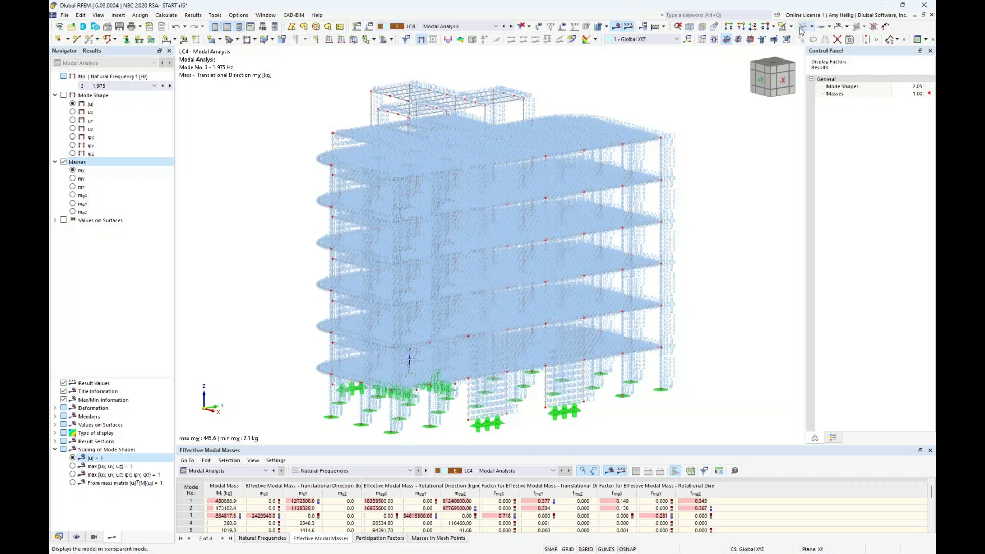
scroll(666, 170, up, 5)
scroll(666, 170, up, 5)
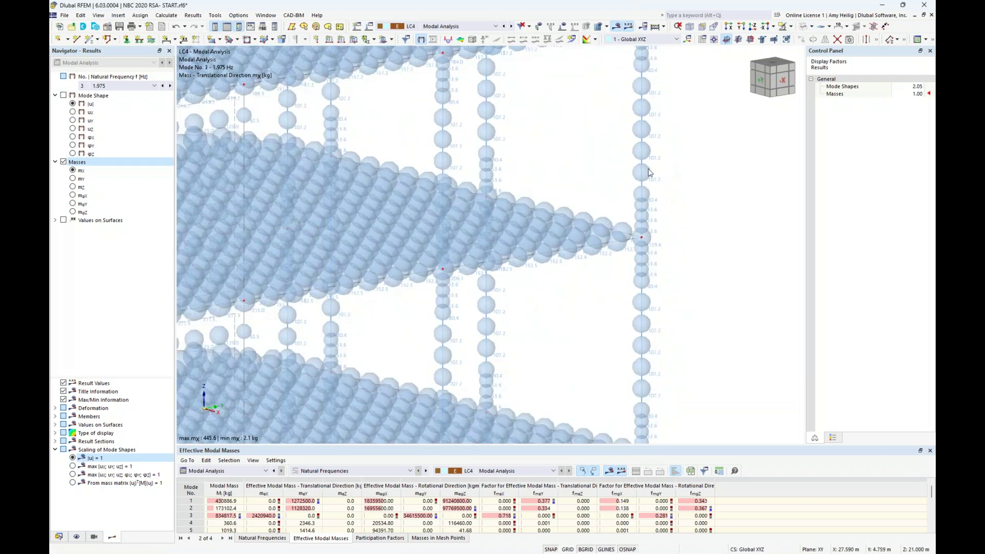
middle_drag(659, 183, 655, 254)
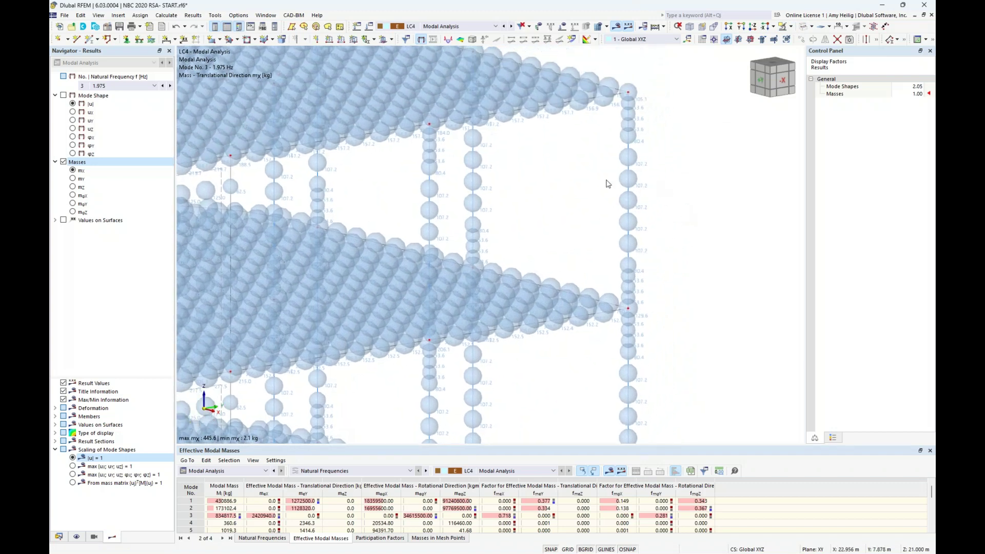
middle_drag(575, 214, 666, 232)
scroll(492, 214, down, 5)
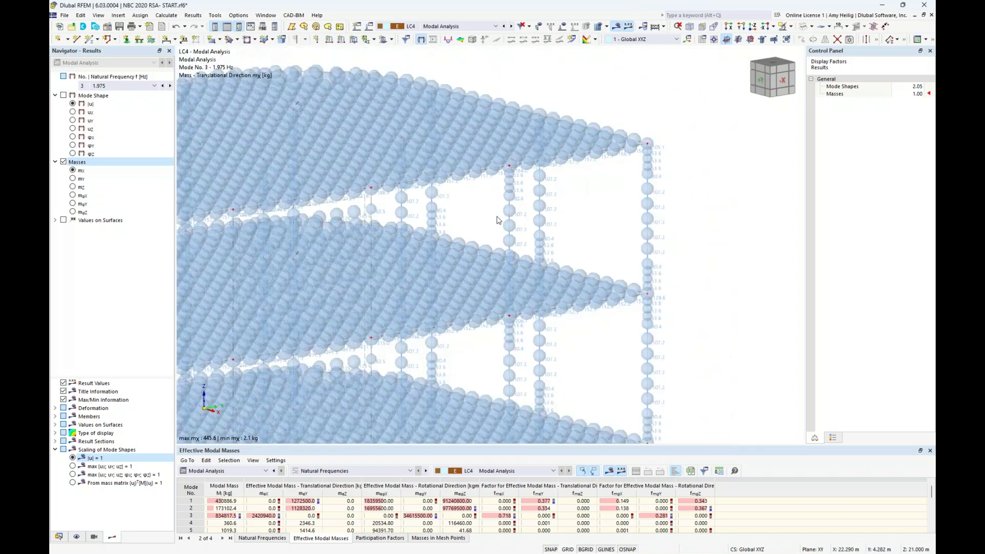
middle_drag(492, 244, 600, 182)
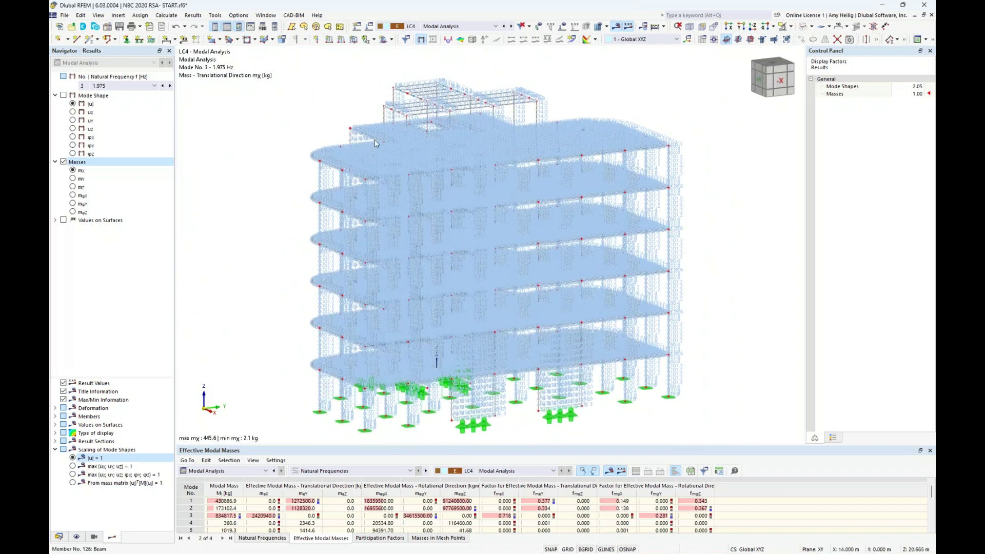
- Switch the results from masses back to the mode shape and enlarge the Effective Modal Masses table to show all ten modes
click(65, 99)
click(63, 96)
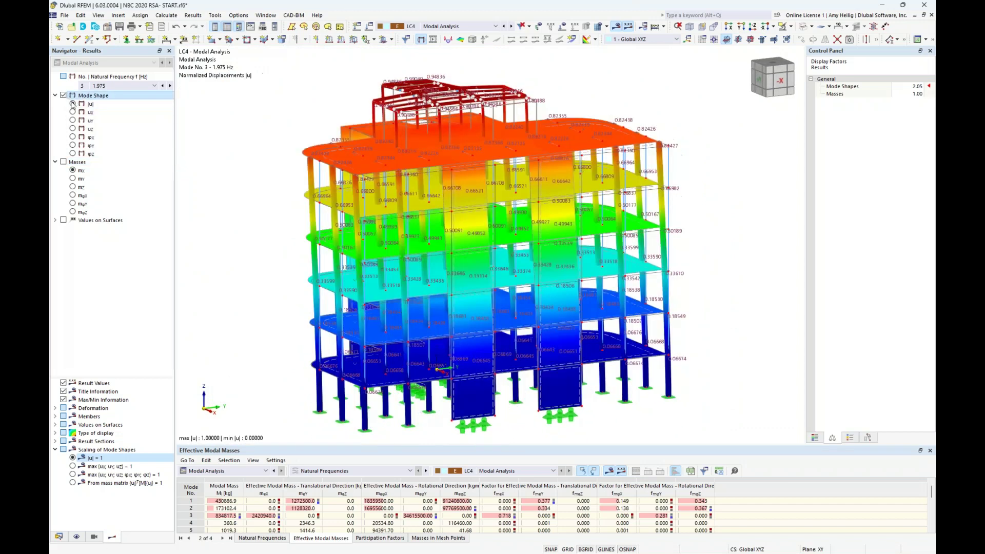
drag(365, 445, 380, 347)
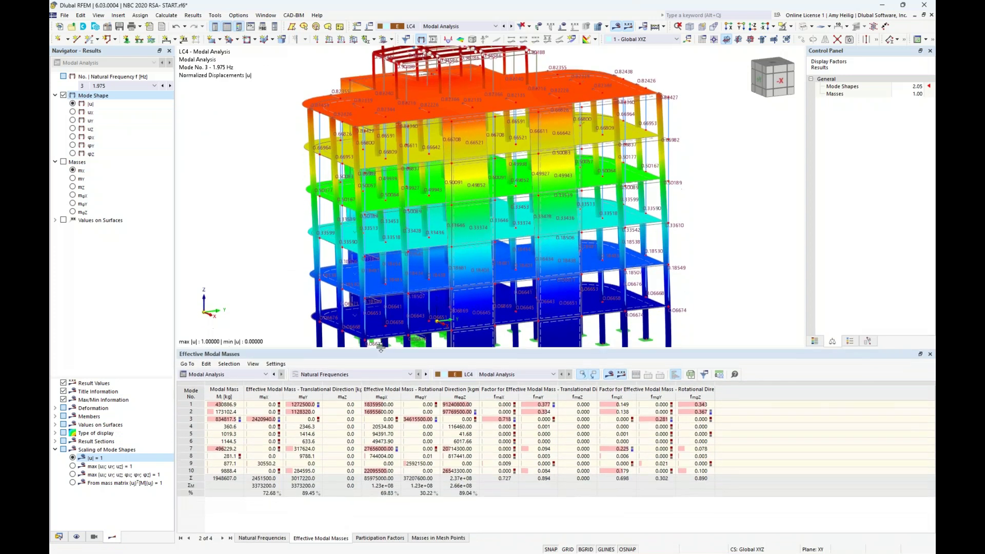
scroll(277, 236, down, 3)
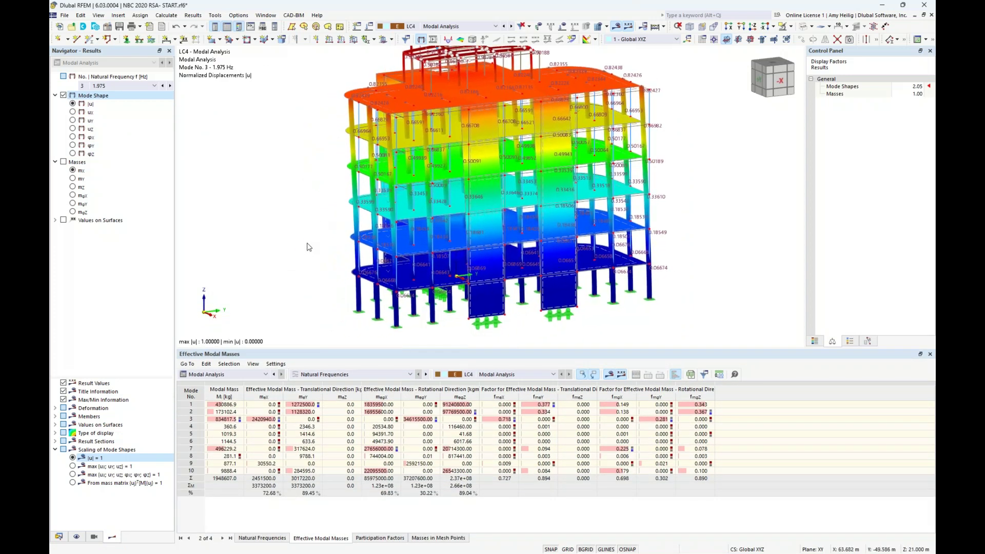
- Review the Natural Frequencies table and view the mode shapes belonging to modes 1, 2 and 3
click(223, 375)
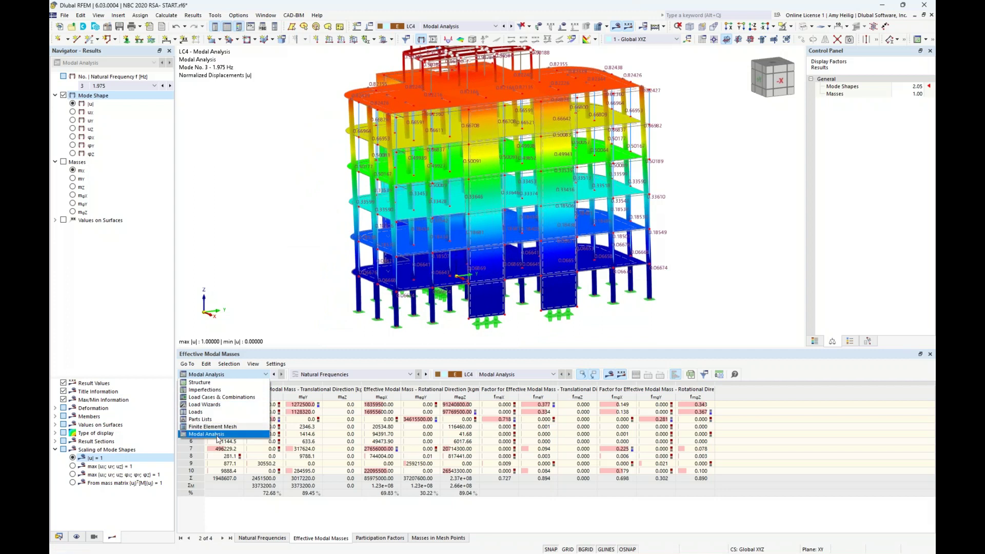
click(270, 521)
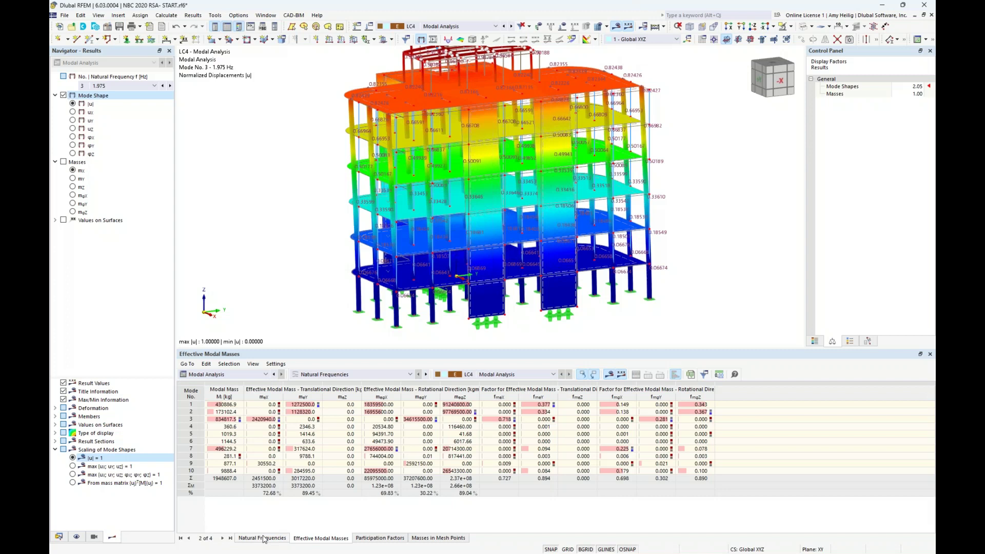
click(260, 538)
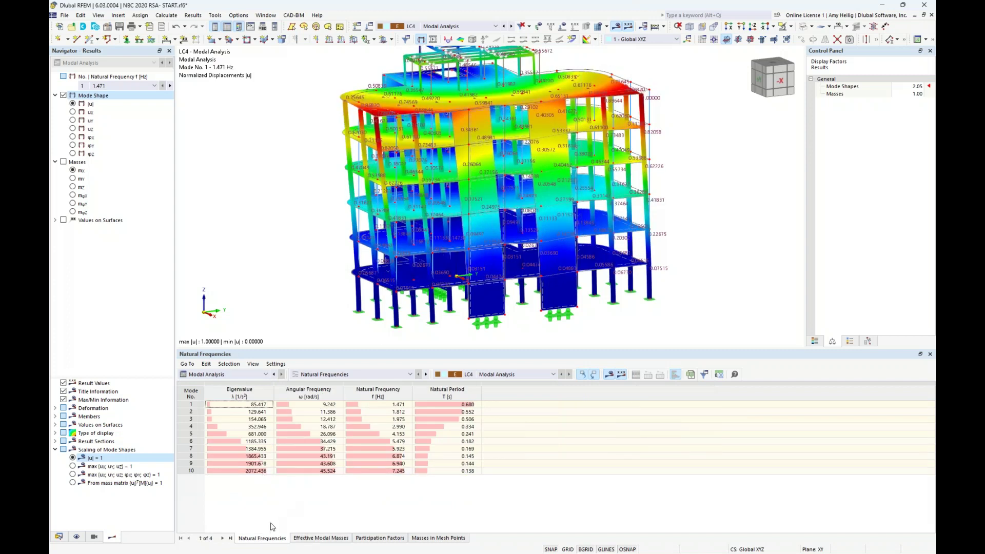
click(246, 406)
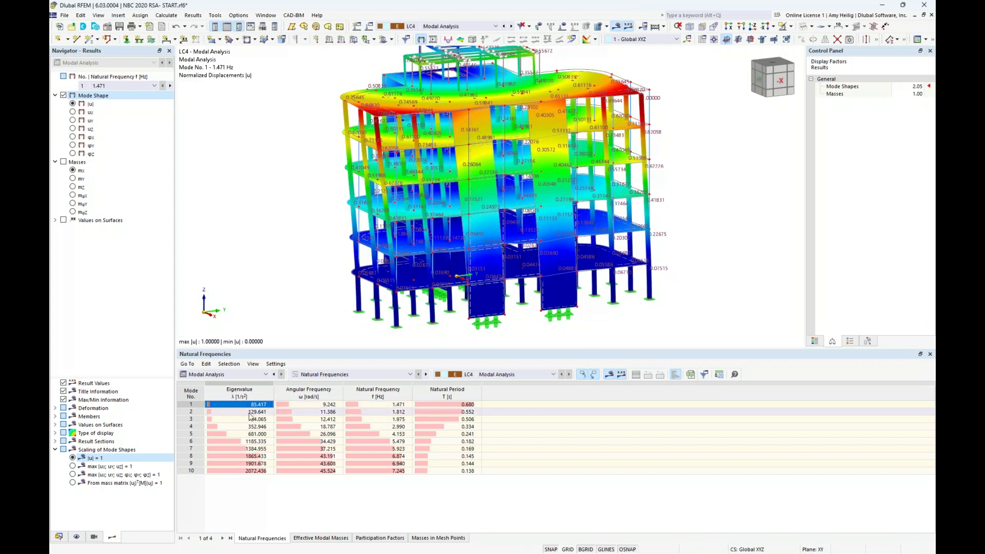
click(249, 413)
click(250, 419)
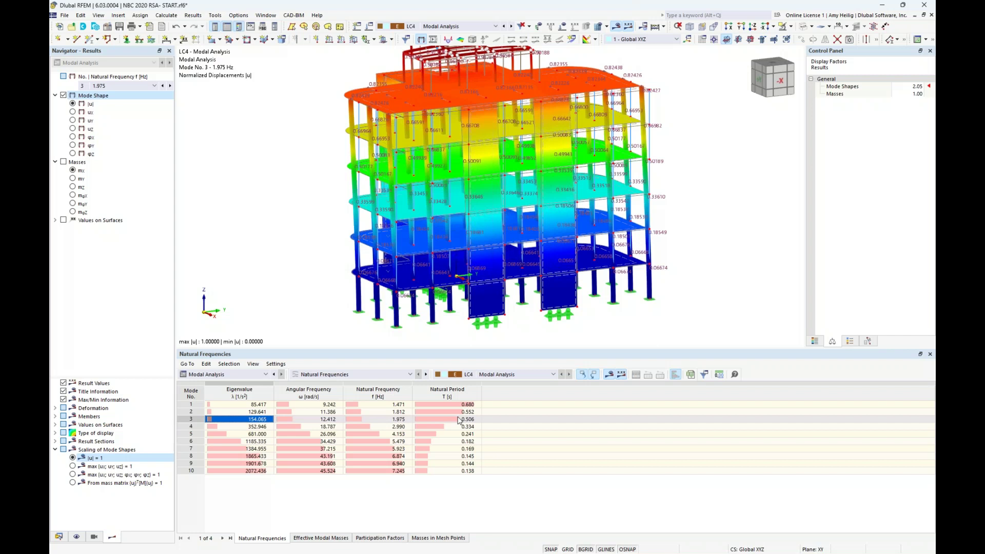
- Check the effective modal masses of mode 1 in Y and mode 3 in X against their mode shapes
click(326, 539)
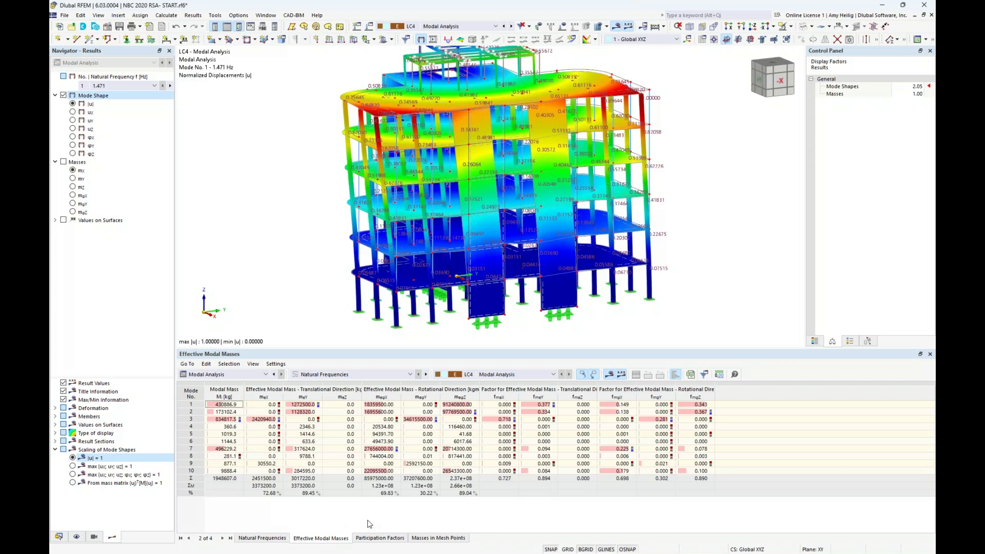
click(302, 406)
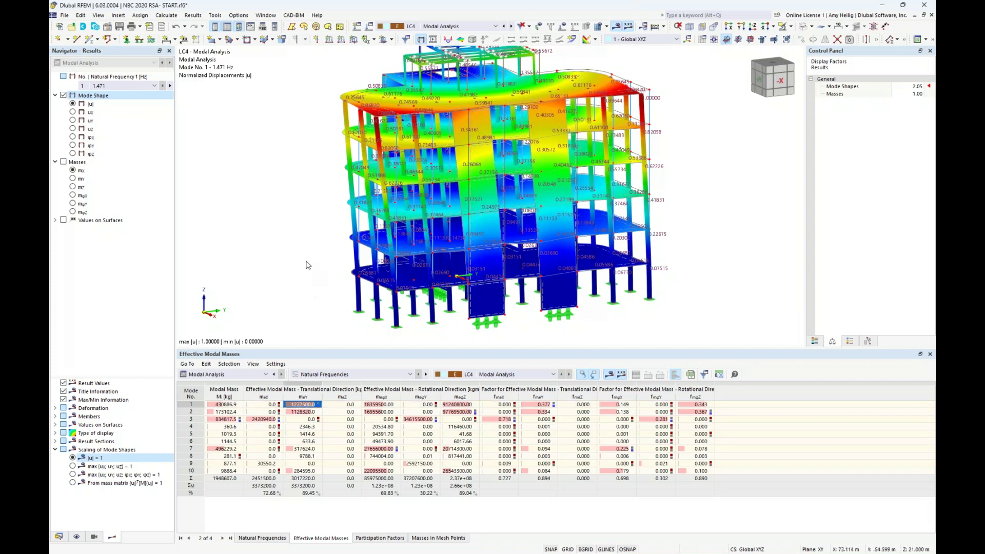
click(266, 419)
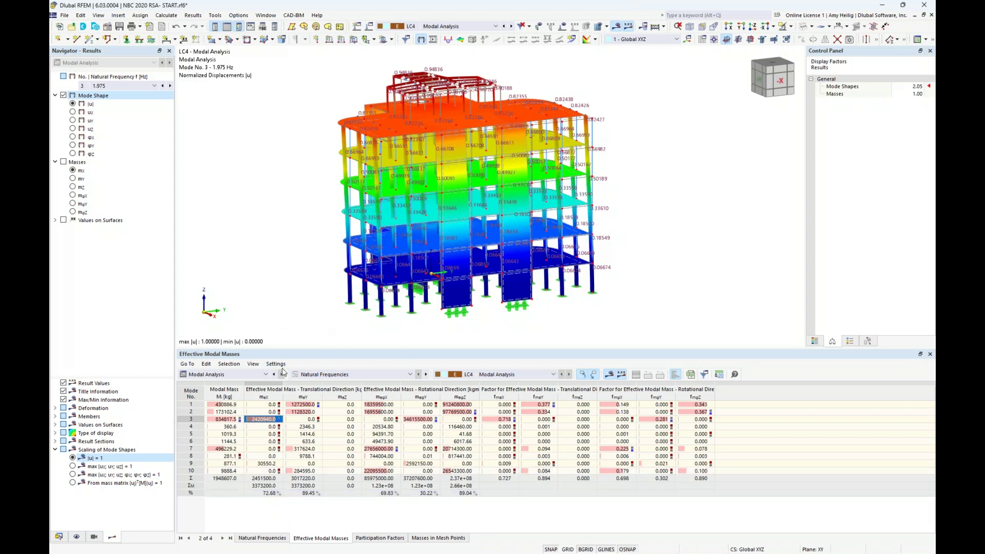
- View the mode 4 shape with the color scale and examine the displacements of the rooftop steel frame
click(254, 427)
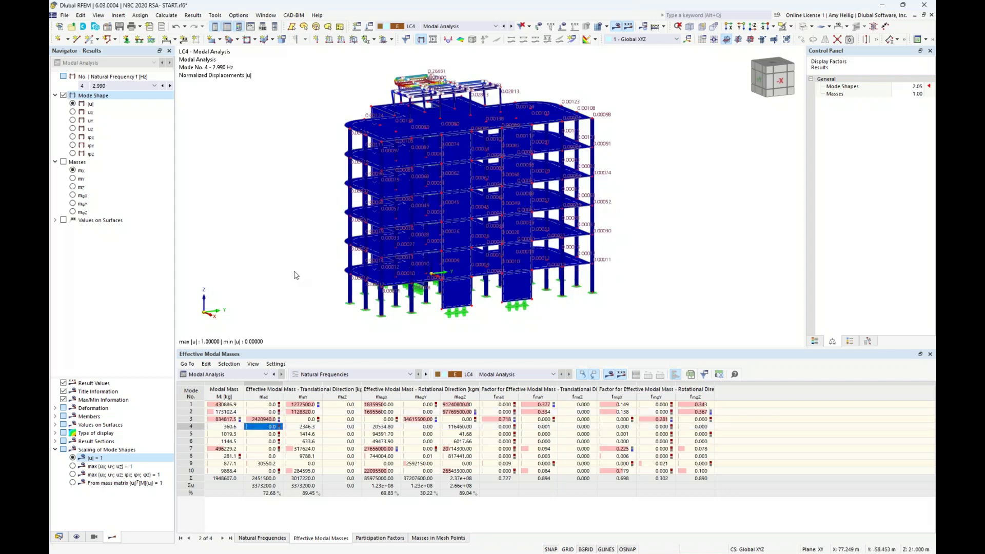
ctrl+middle_drag(277, 222, 308, 235)
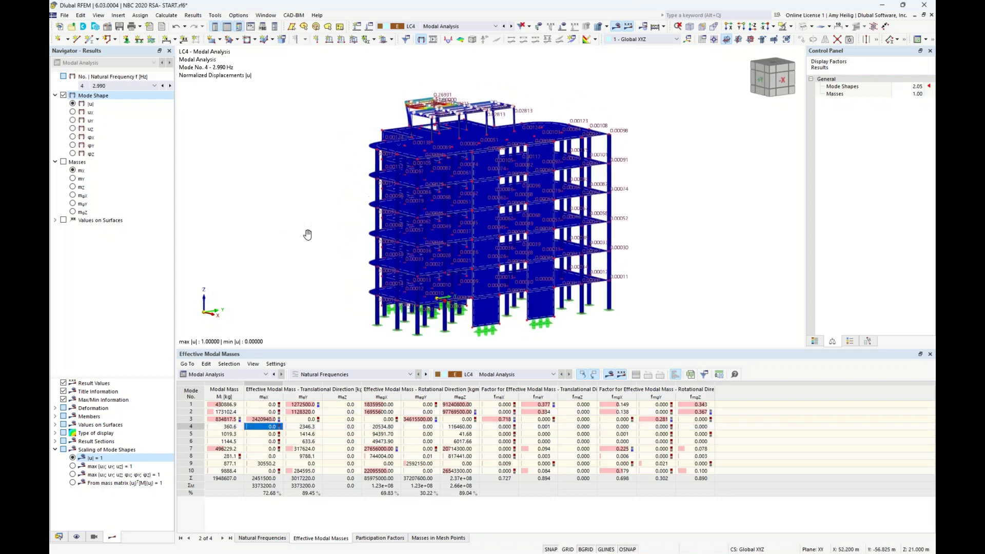
click(815, 341)
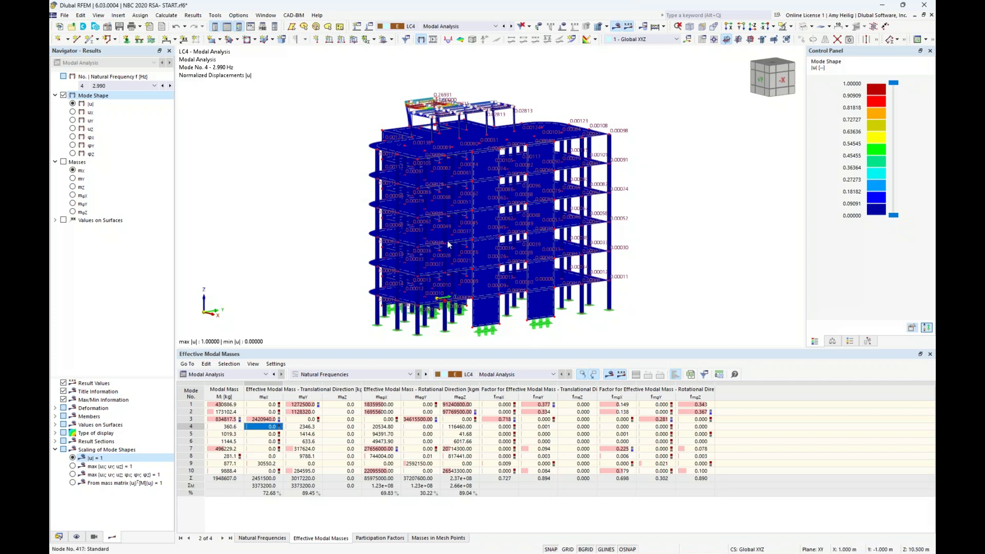
scroll(434, 115, up, 5)
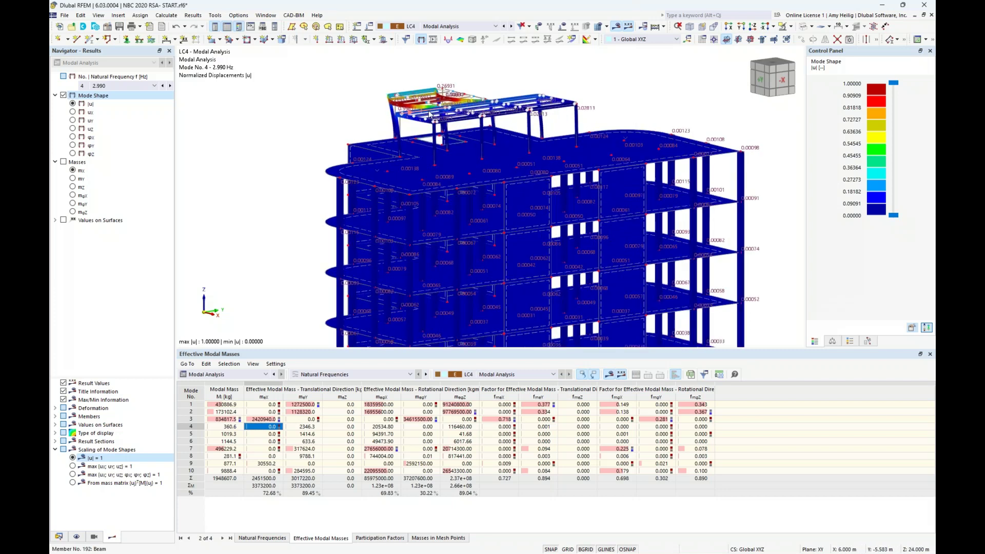
middle_drag(344, 133, 385, 126)
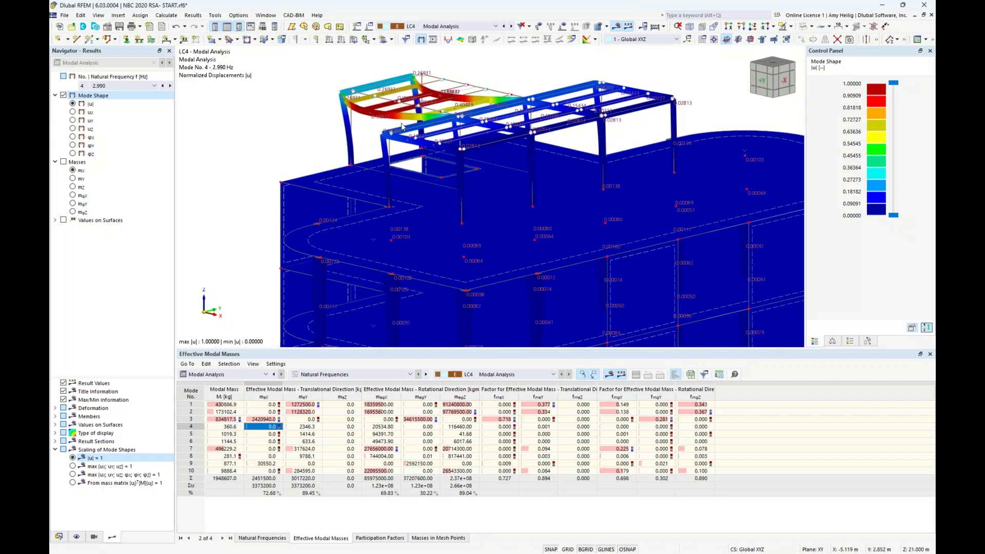
- View mode shapes 5 and 6 and compare the rooftop frame's movement with the main building in the X-direction view
click(263, 434)
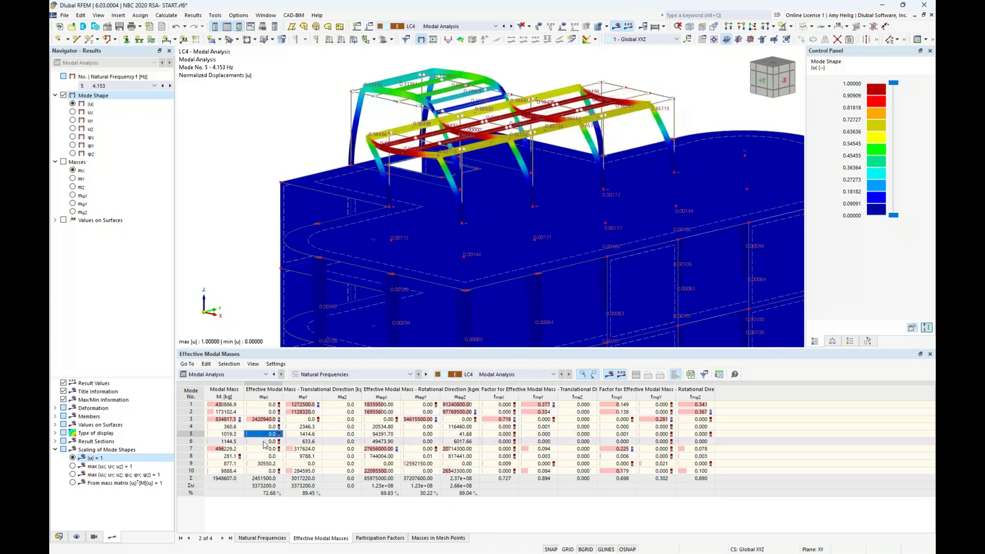
click(264, 442)
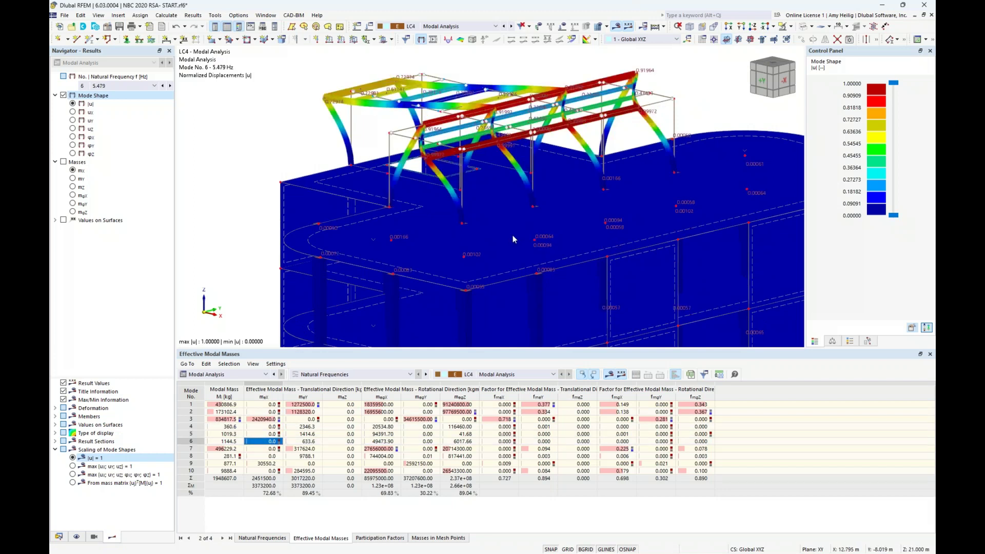
scroll(559, 132, down, 4)
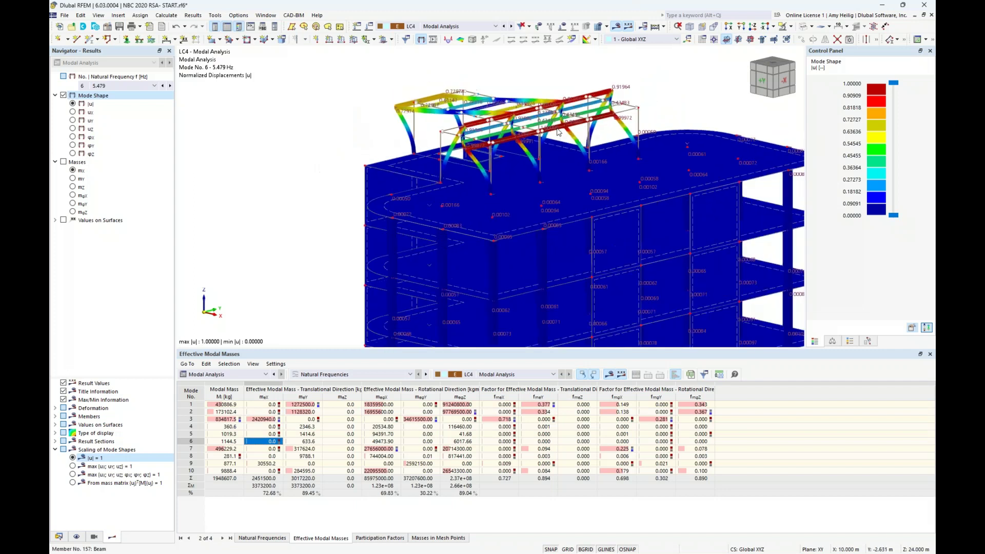
middle_drag(543, 279, 401, 231)
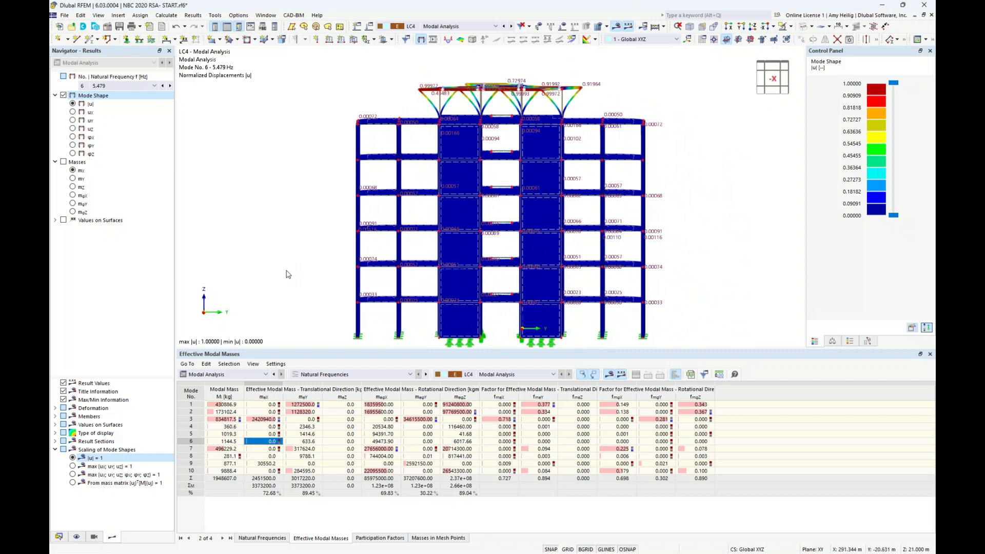
- Enable user-defined neglect of masses in modal analysis settings MOS1 of load case LC4 and add an entry of object type Member
click(370, 27)
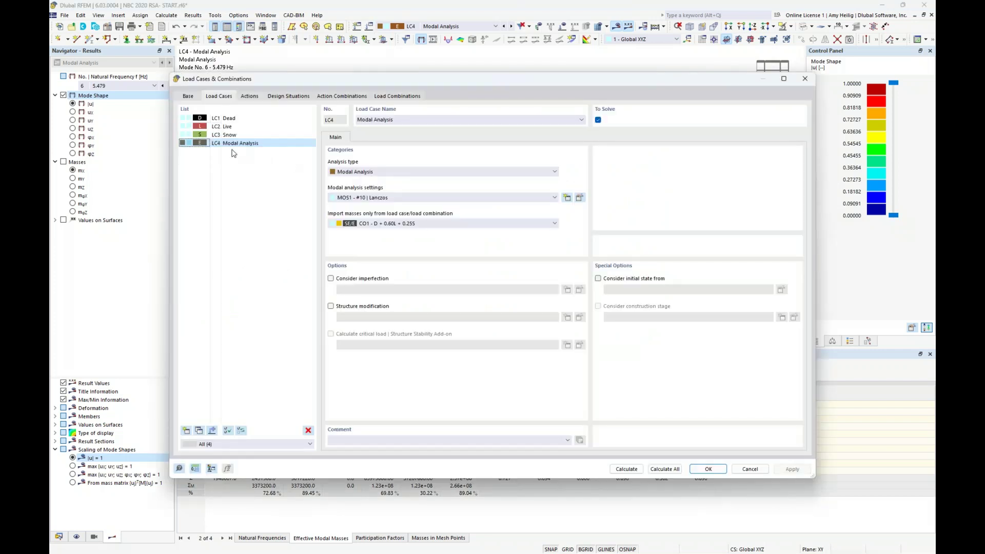
click(579, 198)
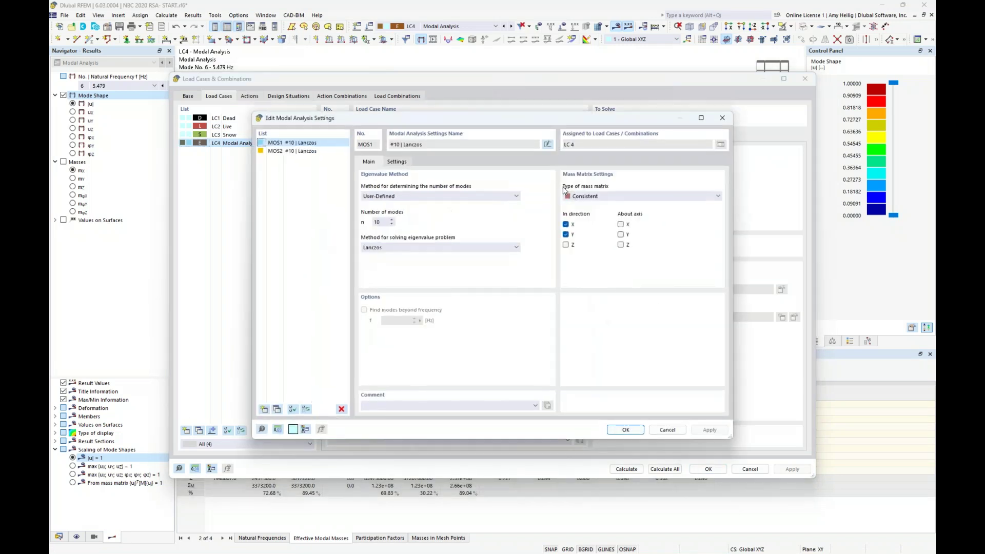
click(403, 163)
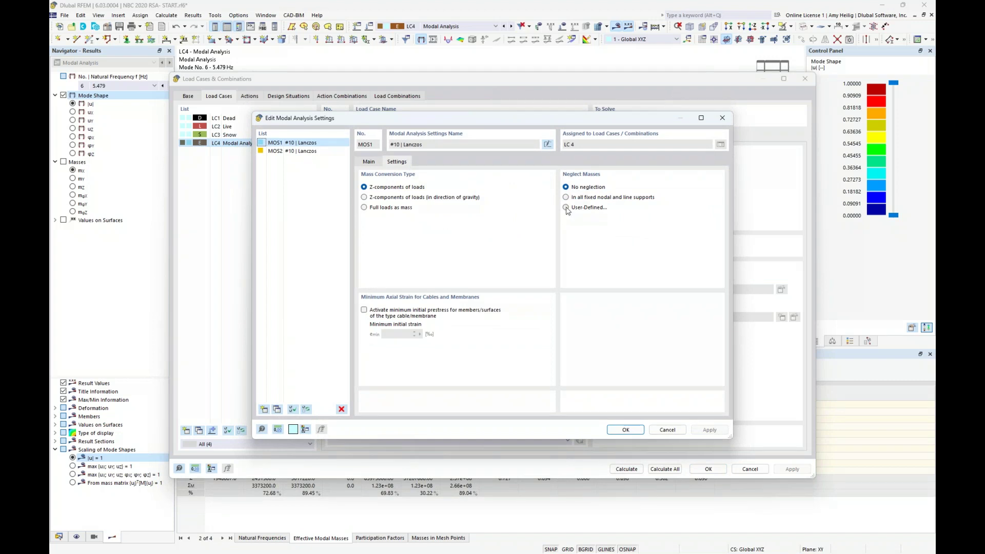
click(566, 208)
click(438, 165)
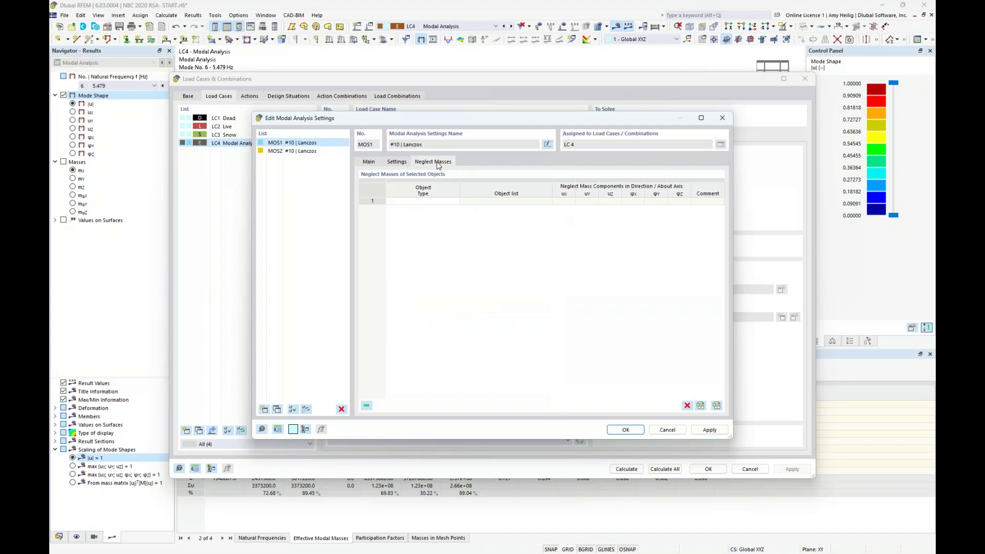
click(441, 203)
click(455, 203)
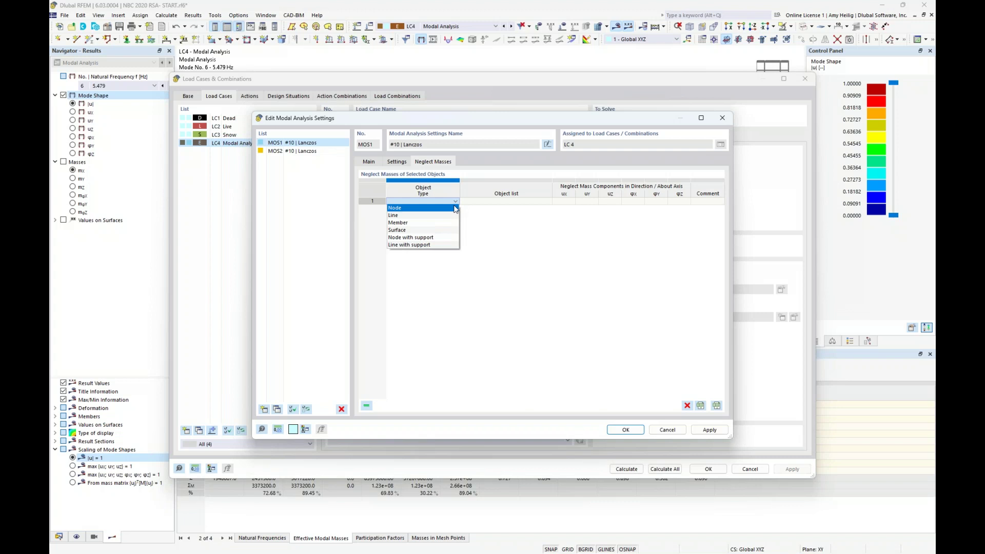
click(444, 223)
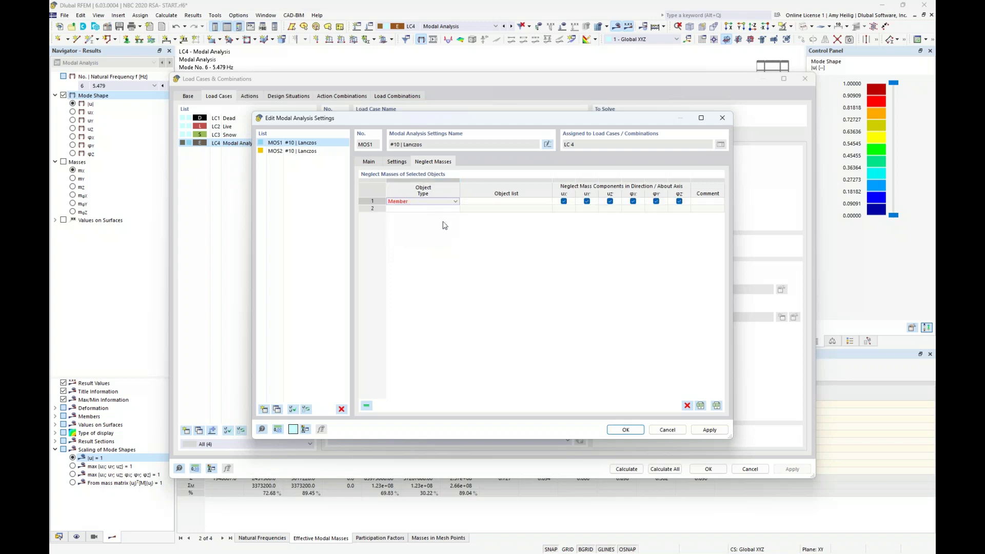
- Assign all rooftop steel frame members (149,150,155-158,160,172-205) to the neglected masses entry and accept the settings, allowing the results to be deleted
click(518, 203)
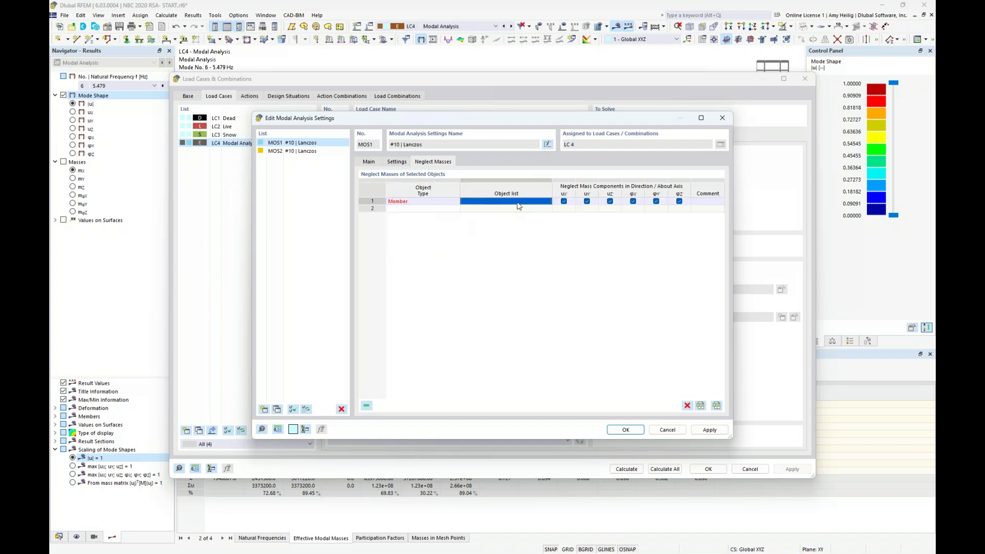
click(547, 202)
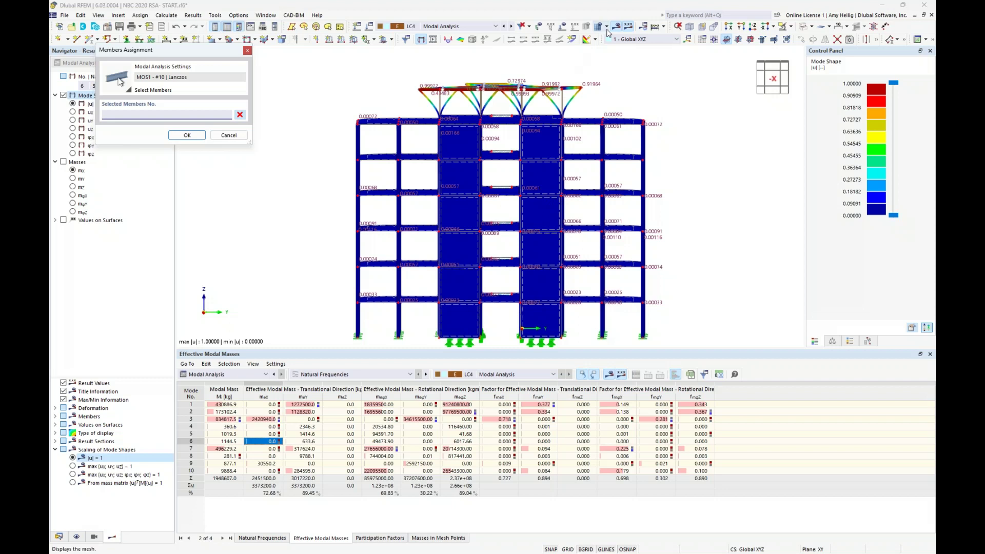
click(618, 29)
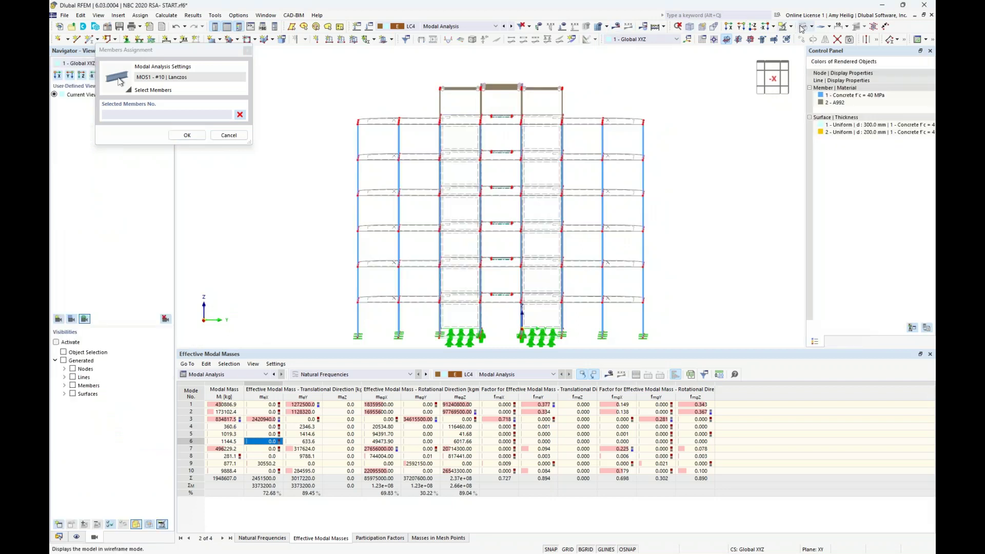
scroll(512, 94, up, 4)
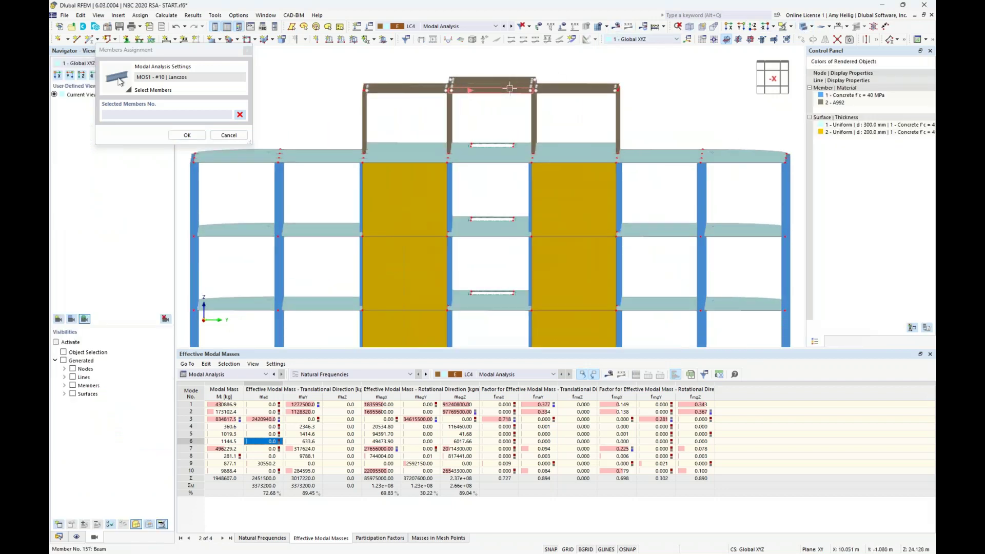
middle_drag(576, 141, 600, 187)
drag(733, 184, 301, 86)
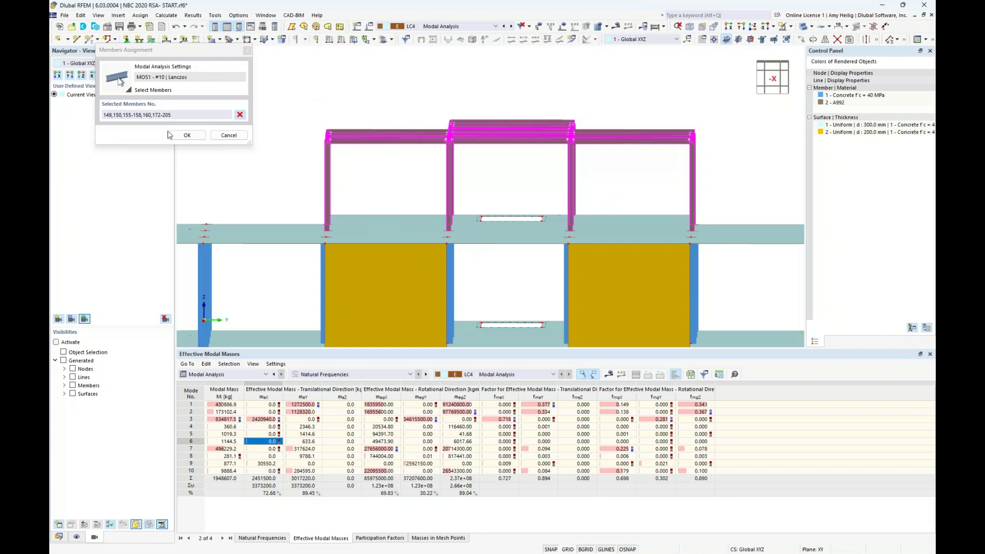
click(187, 135)
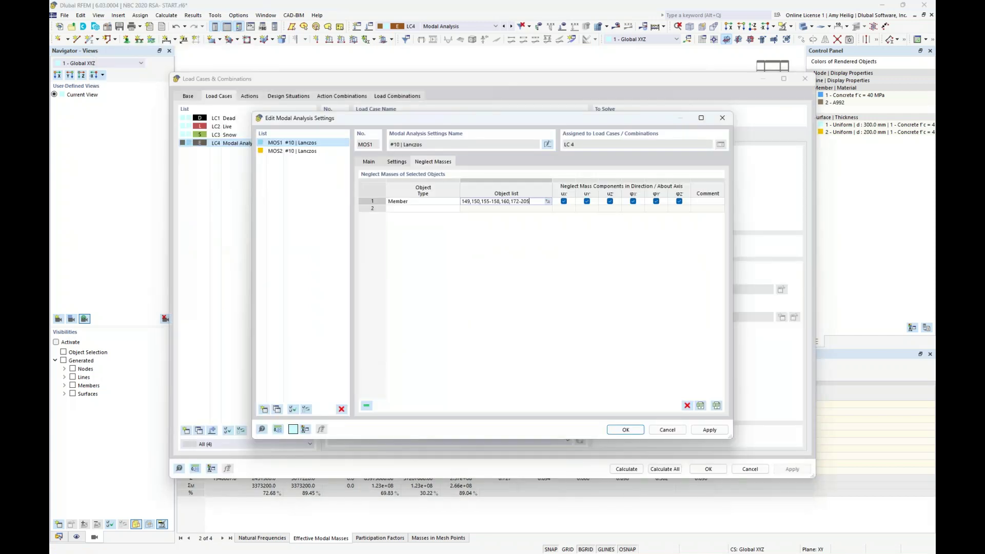
click(625, 431)
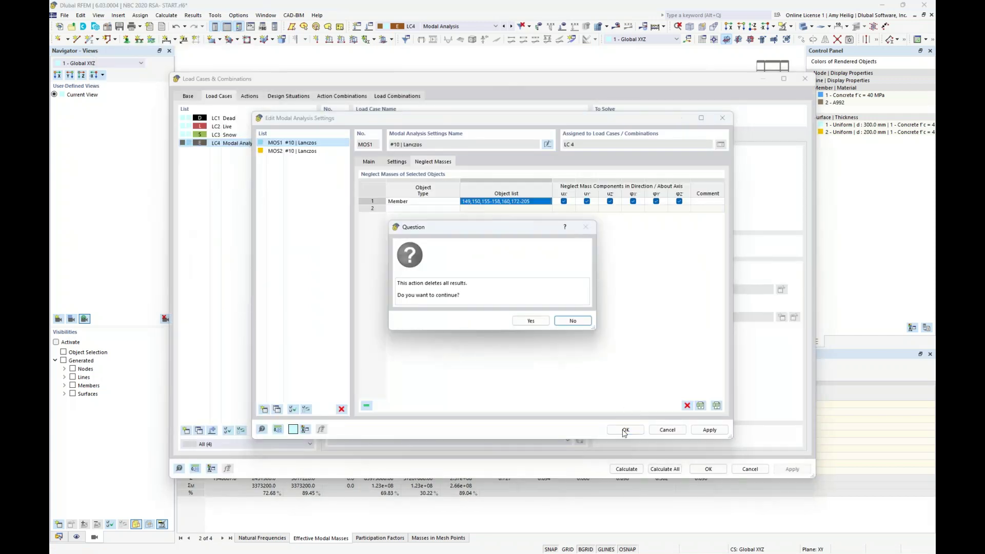
click(533, 321)
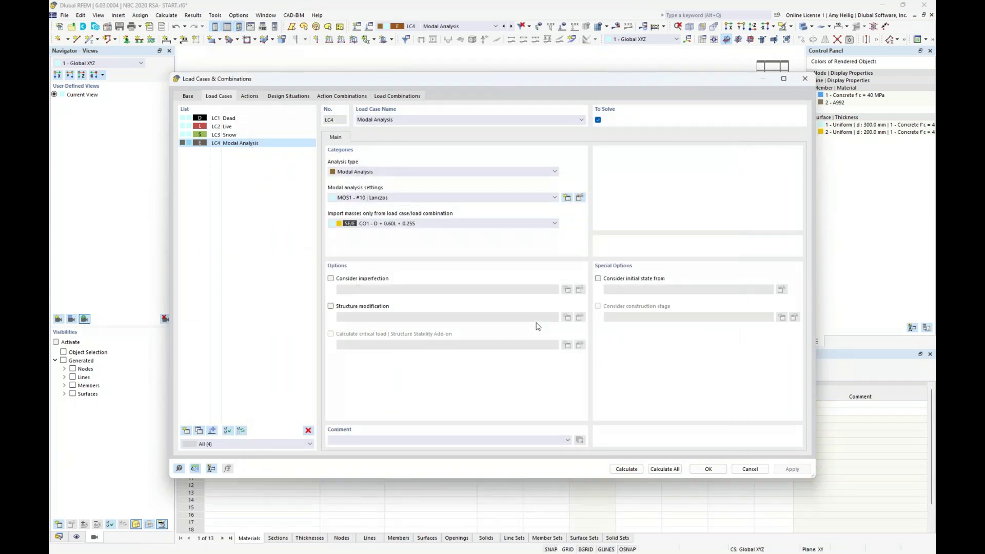
click(700, 467)
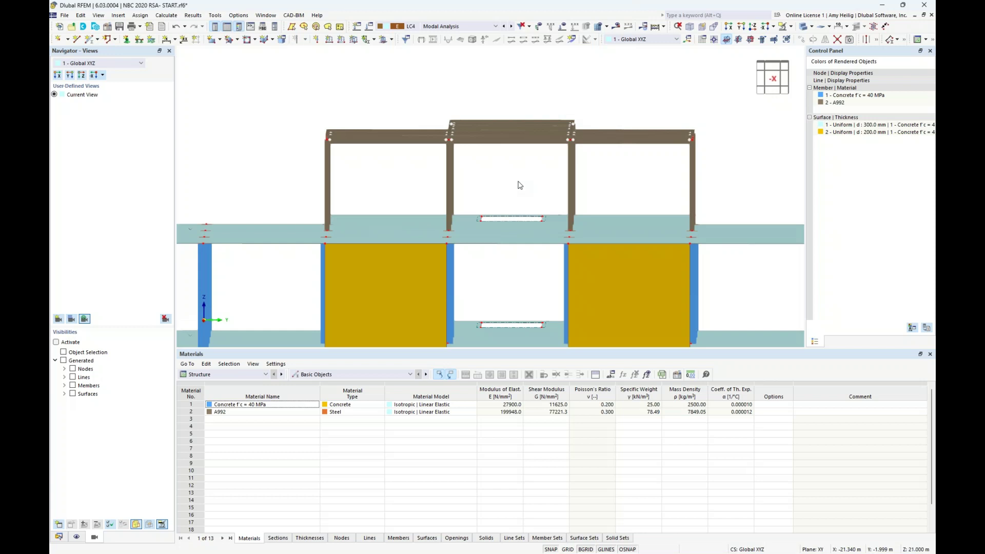
- Select the rooftop steel frame, view its center of gravity and mass information, and create a new node at its center of gravity
drag(737, 188, 288, 88)
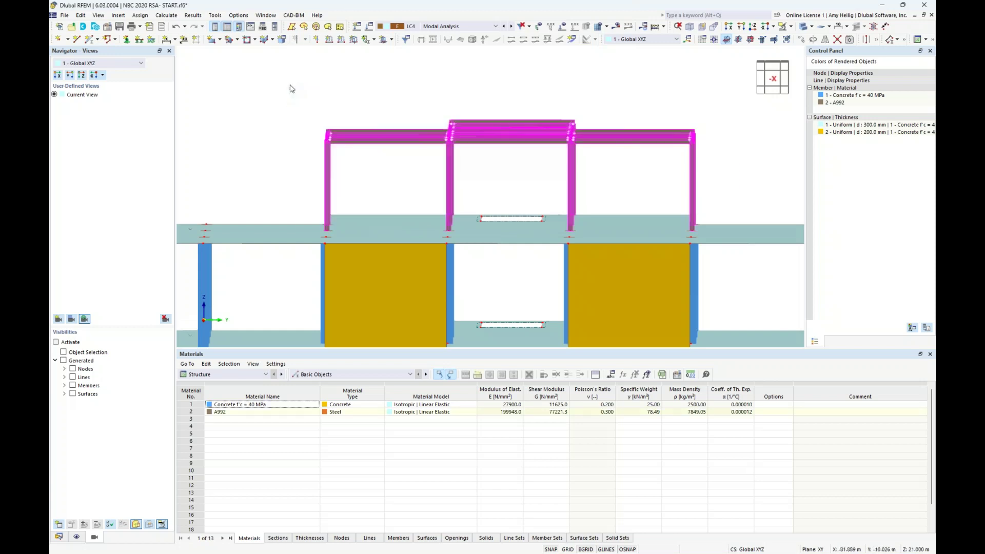
right_click(486, 136)
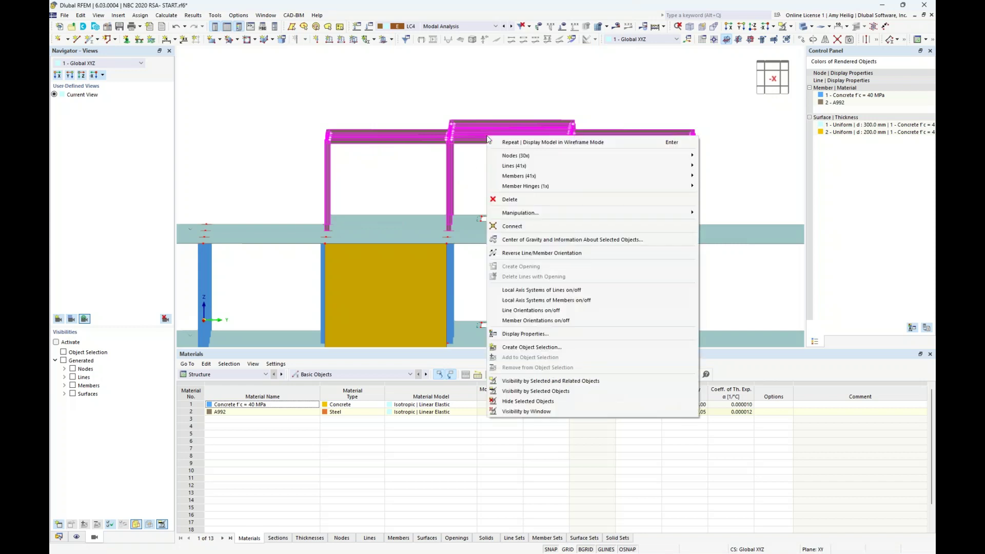
click(541, 240)
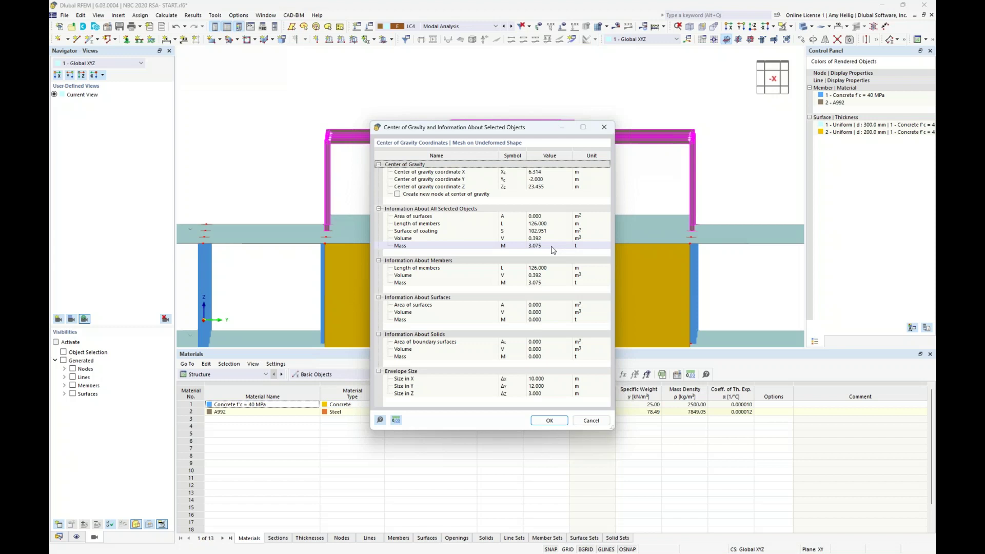
click(398, 195)
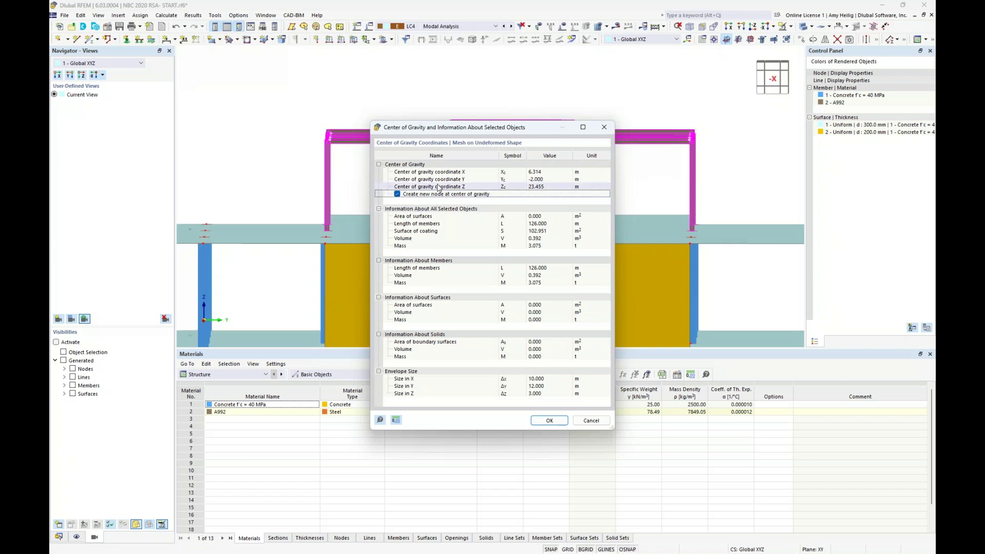
drag(470, 135, 482, 238)
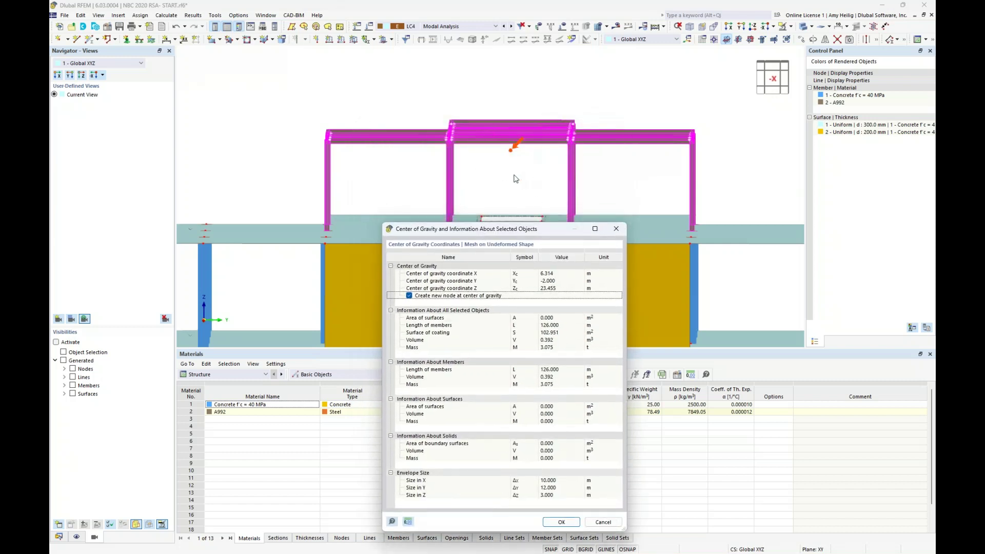
drag(511, 231, 510, 137)
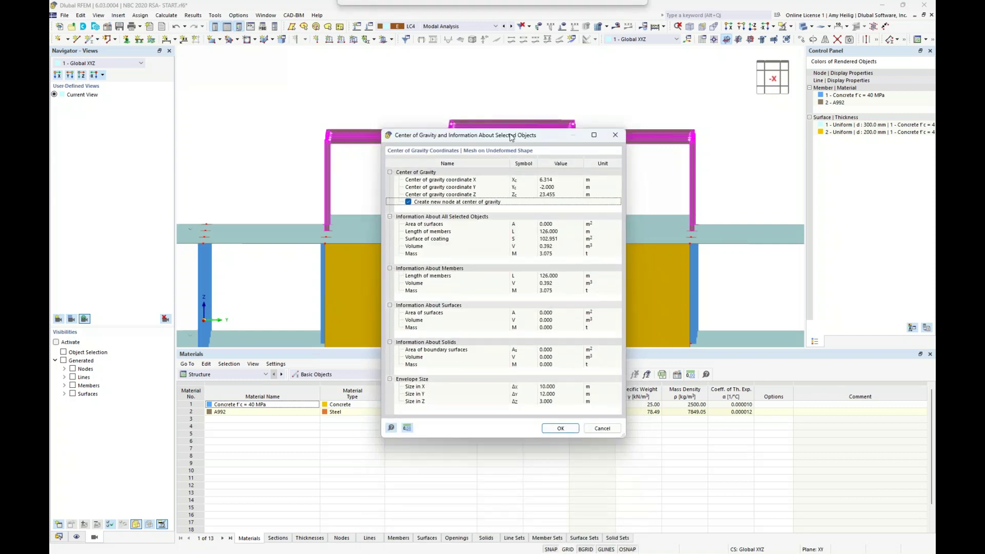
click(558, 427)
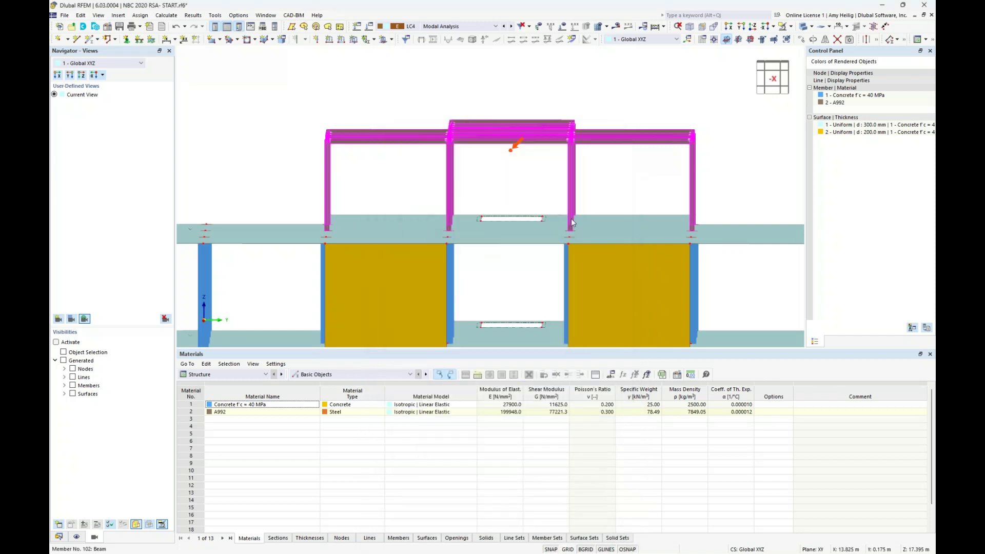
click(513, 182)
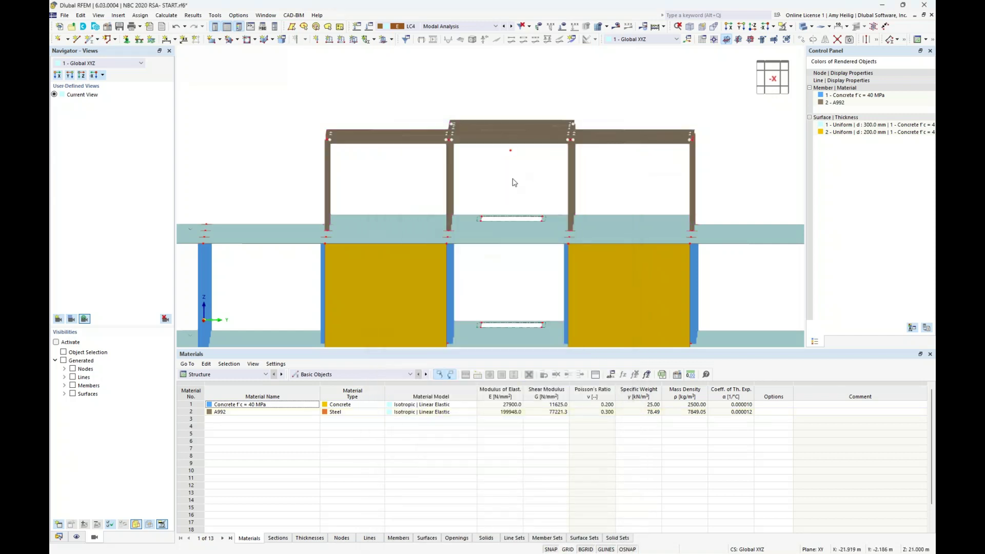
- Move the new center-of-gravity node down to the roof slab by setting its Z coordinate to 21 m
double_click(510, 153)
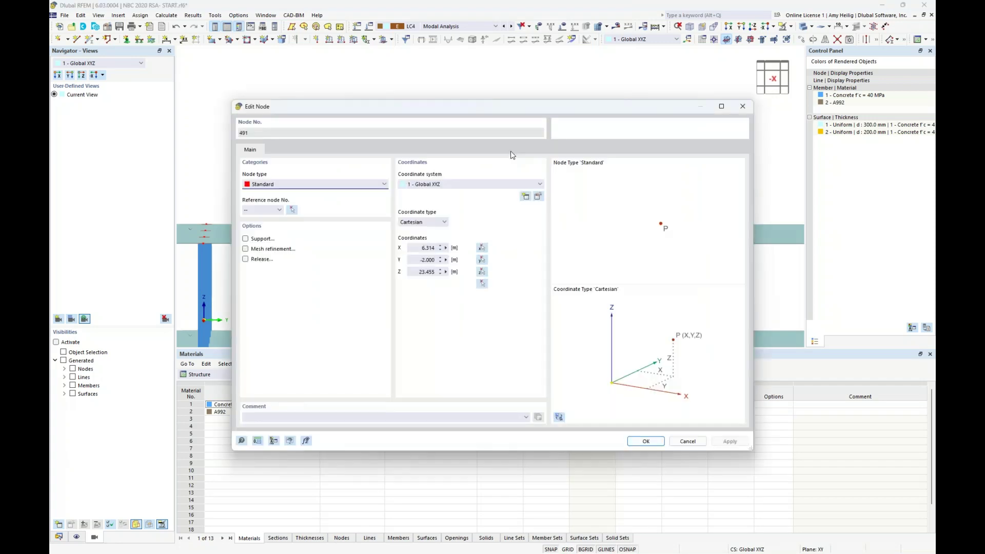
click(418, 272)
text(21)
click(646, 441)
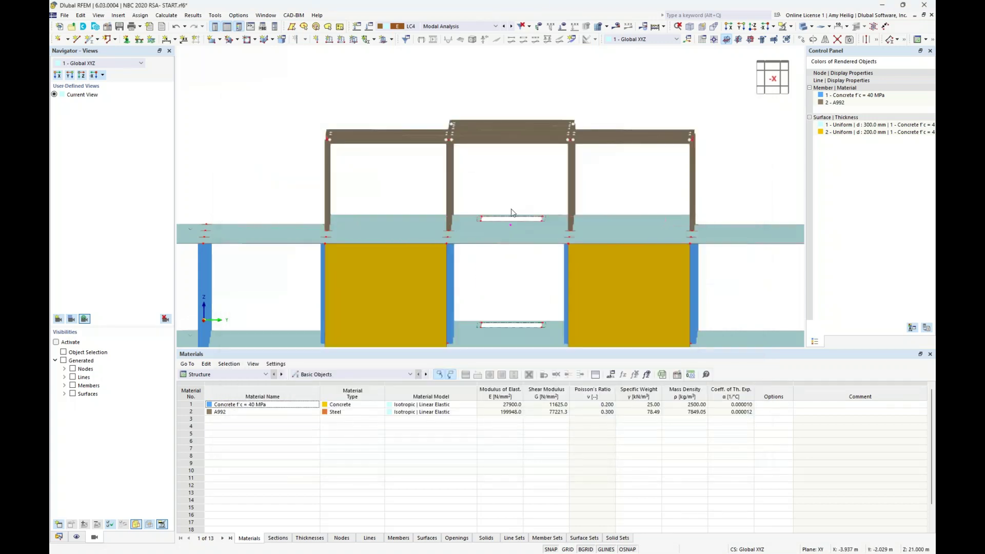
mouse_move(511, 229)
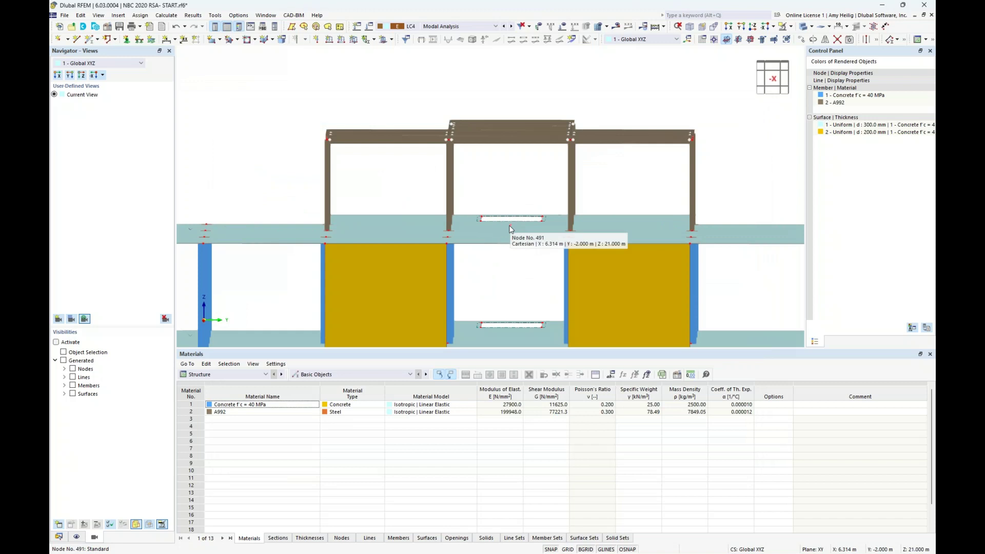
- Apply a nodal load of type Mass, 3.075 t, to the roof slab node in LC1 - Dead and show the model as transparent
mouse_move(508, 196)
ctrl+middle_down()
mouse_move(504, 185)
mouse_move(519, 193)
ctrl+middle_up()
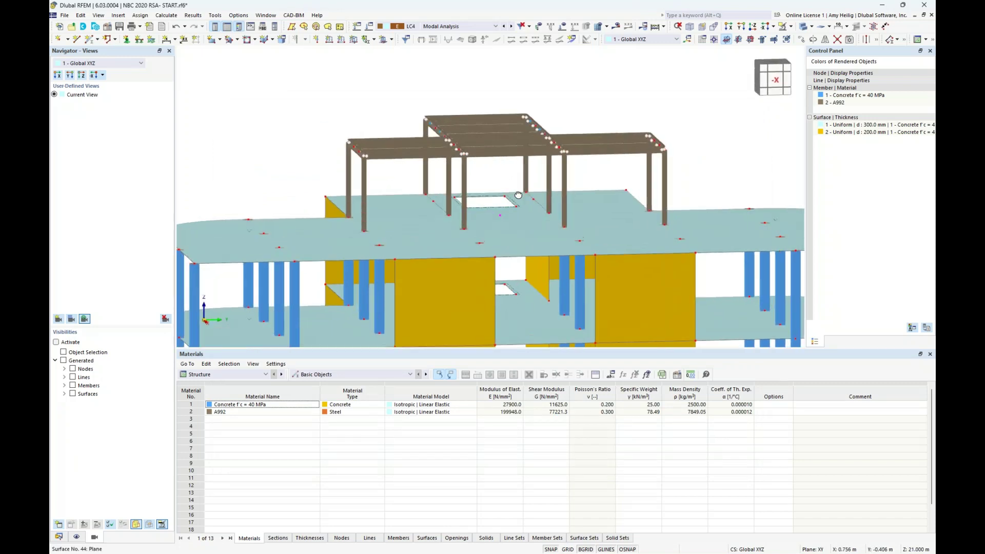
click(317, 40)
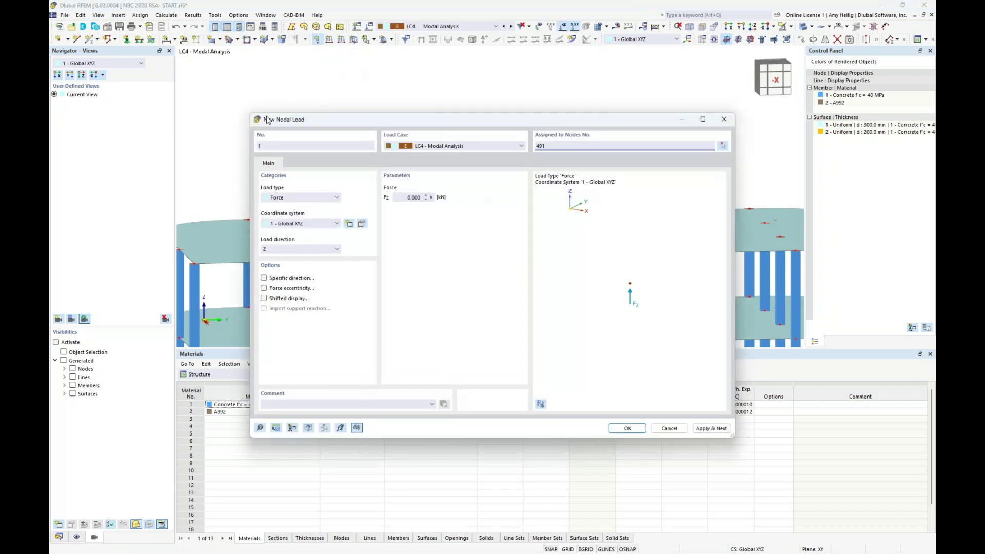
click(296, 199)
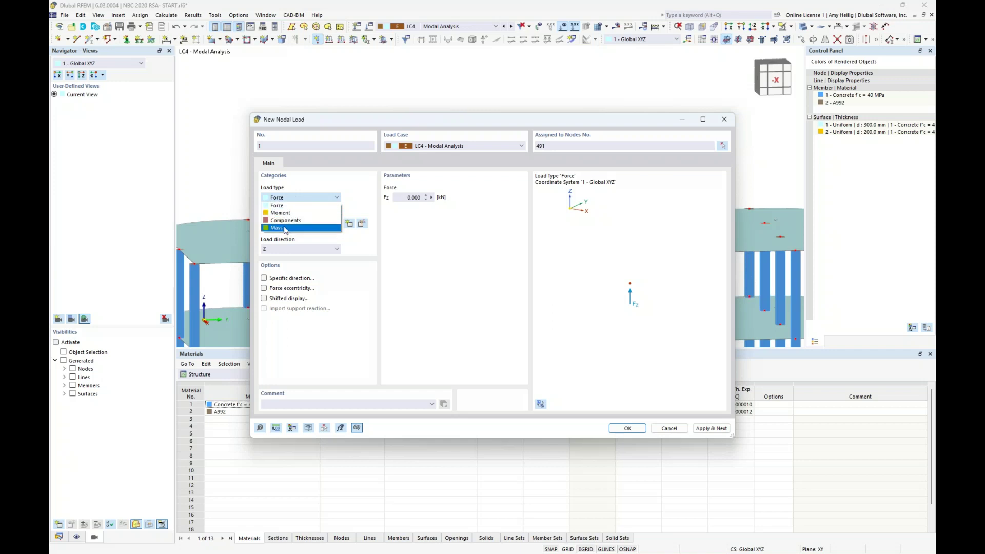
click(285, 228)
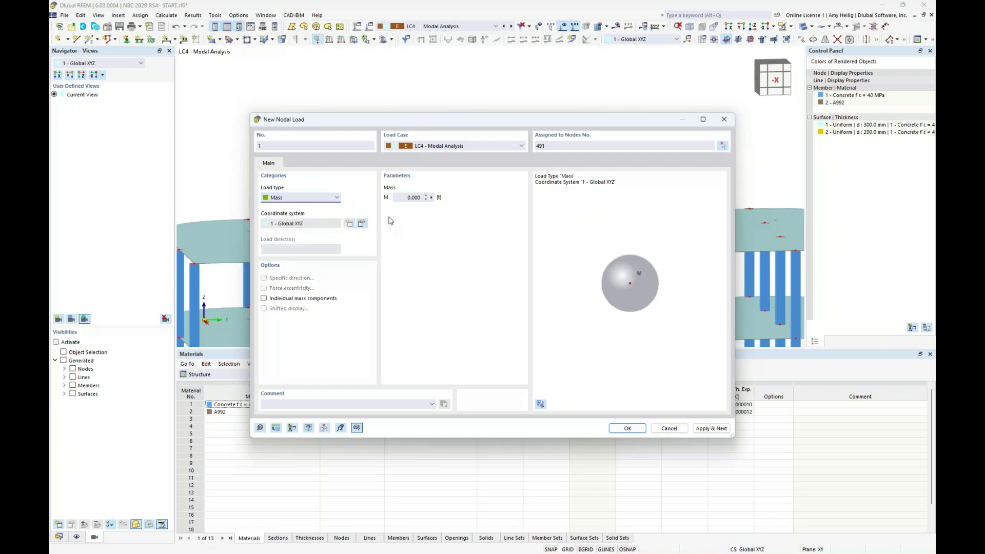
click(410, 198)
text(3.075)
click(514, 147)
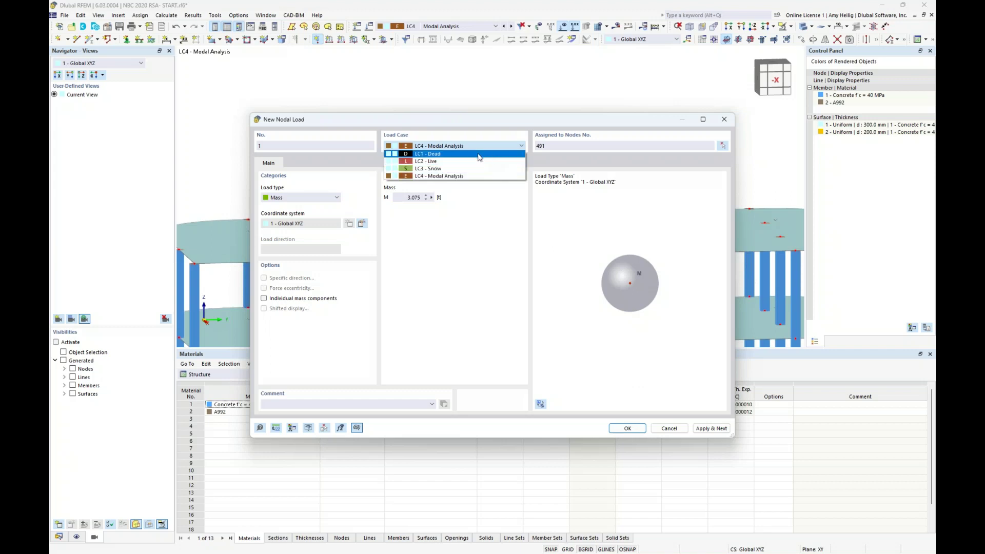
click(479, 154)
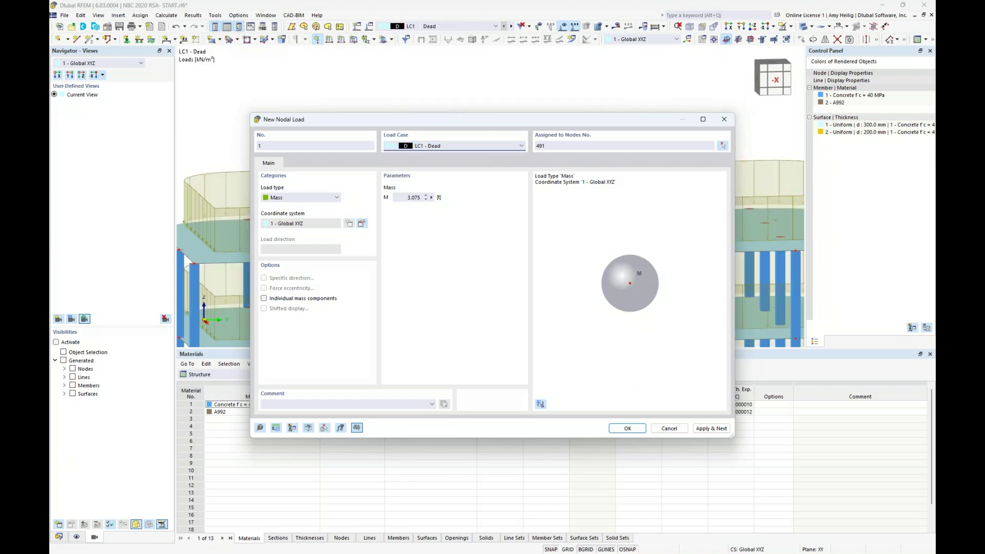
click(626, 428)
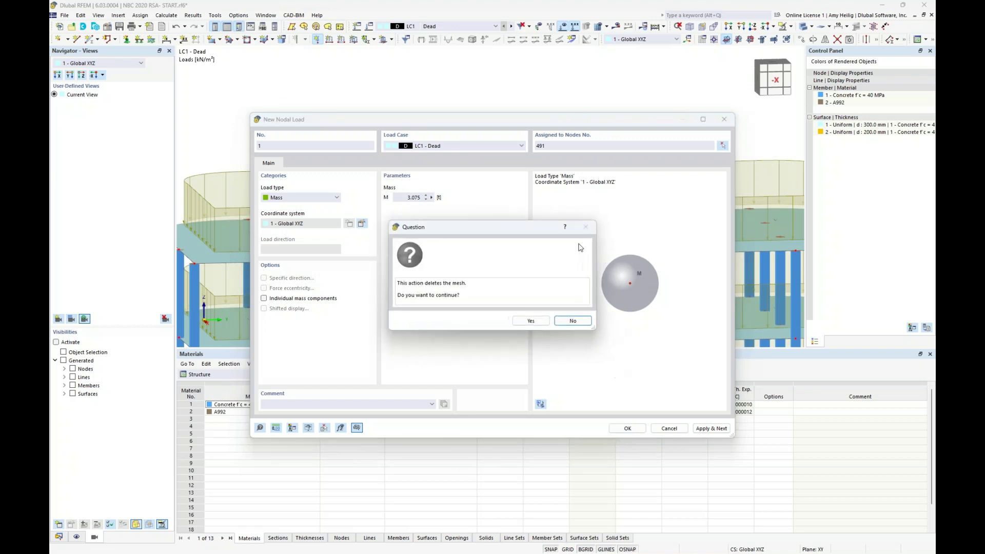
click(531, 320)
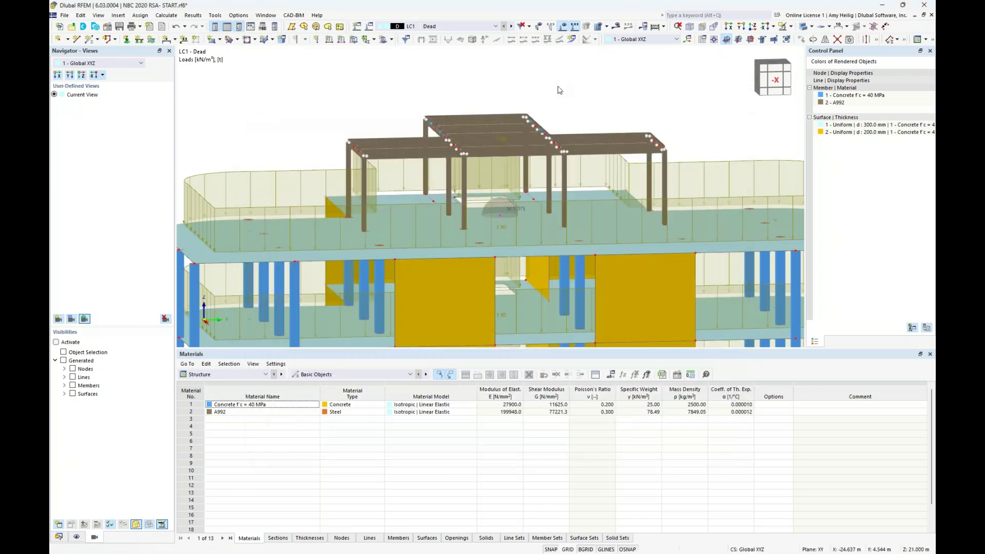
click(803, 27)
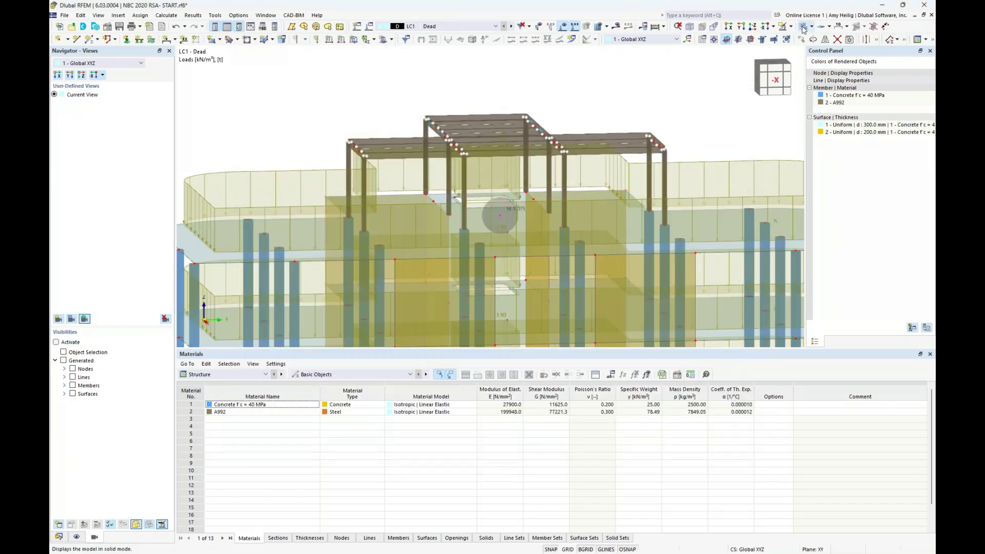
- Switch to load case LC4 - Modal Analysis and calculate and display its results
ctrl+middle_drag(679, 122, 665, 107)
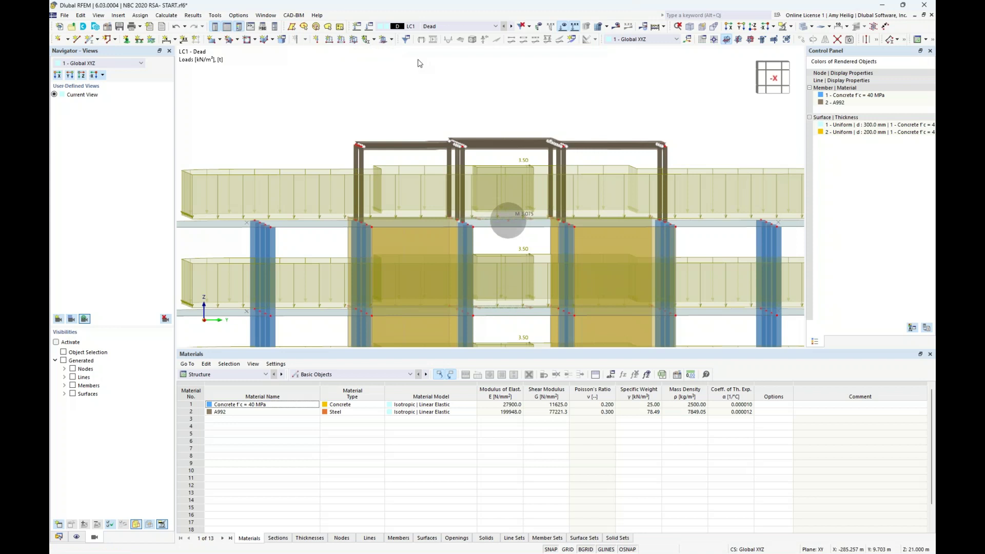
click(458, 27)
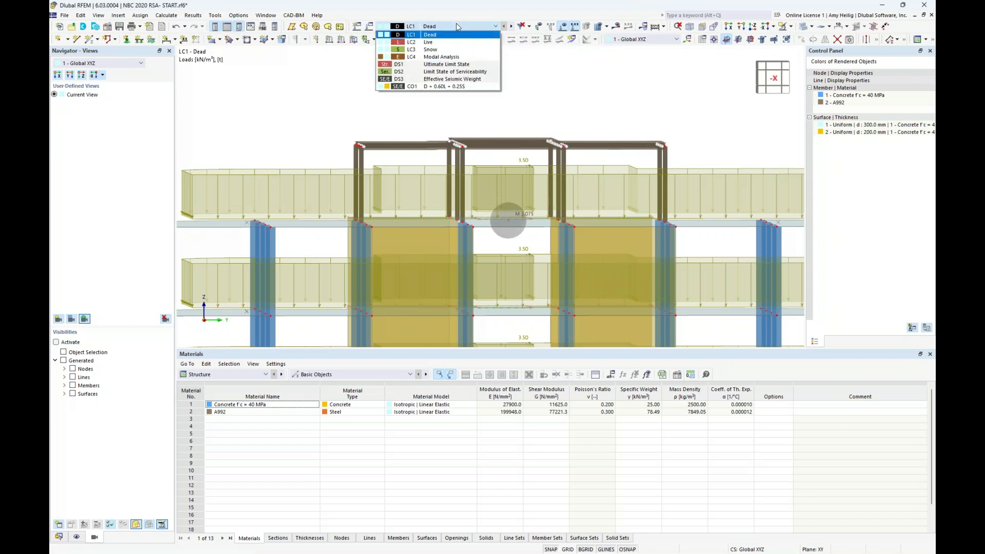
click(451, 60)
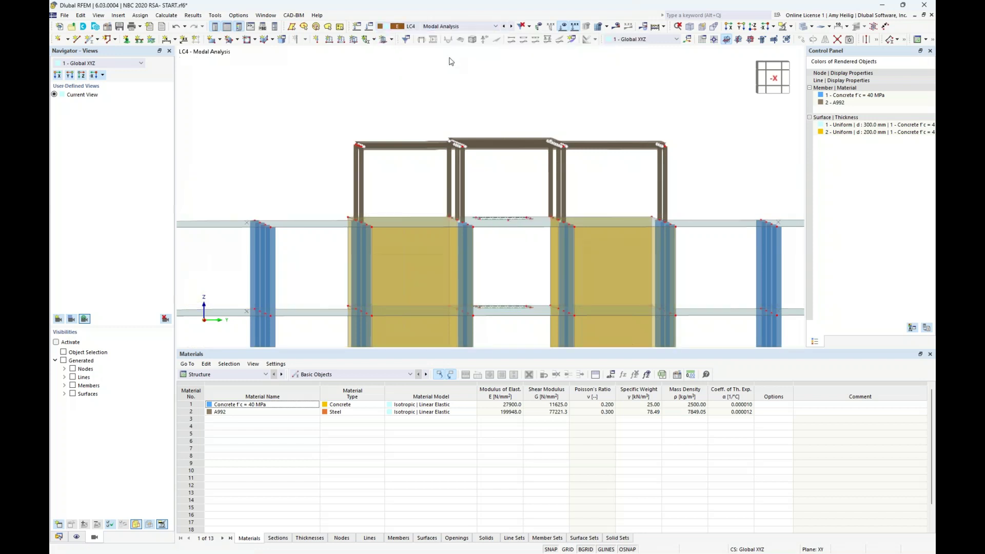
click(617, 26)
click(528, 319)
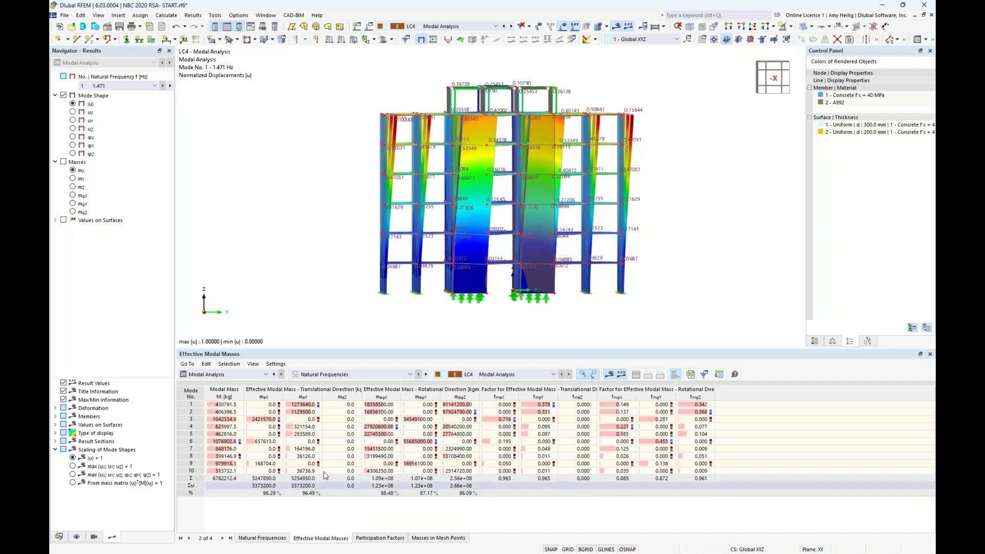
- Examine the mode shapes of modes 4 and 5 on the building with the result color scale shown
click(224, 427)
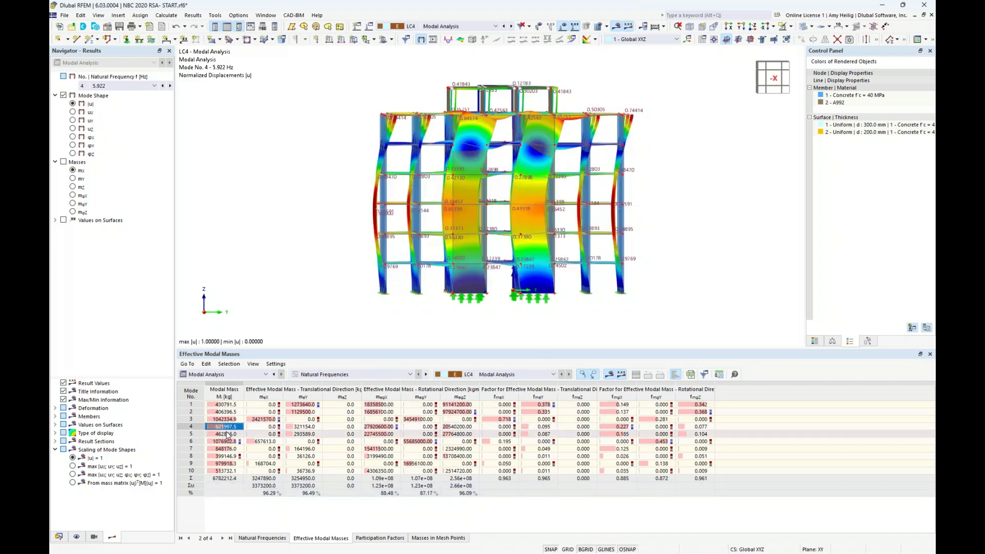
click(228, 435)
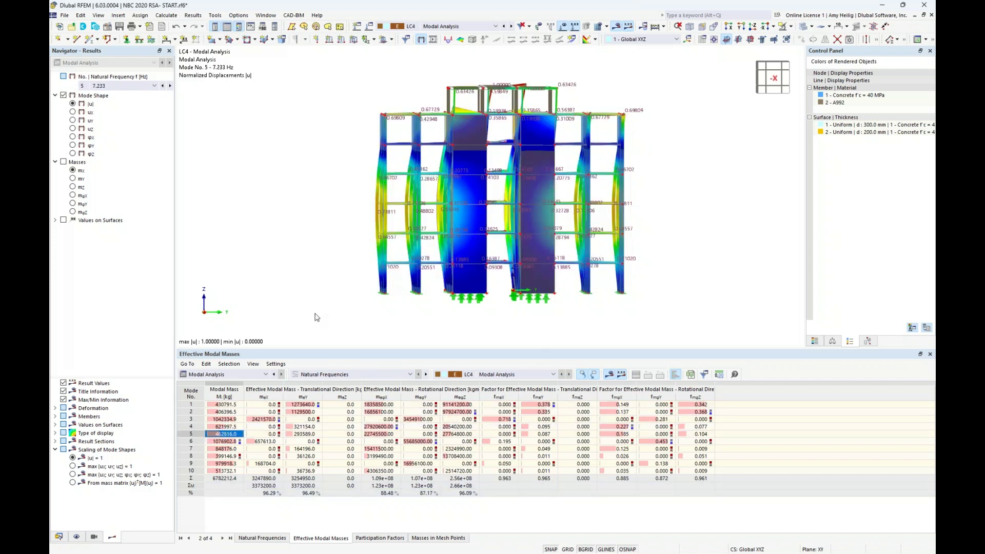
ctrl+middle_drag(307, 237, 337, 259)
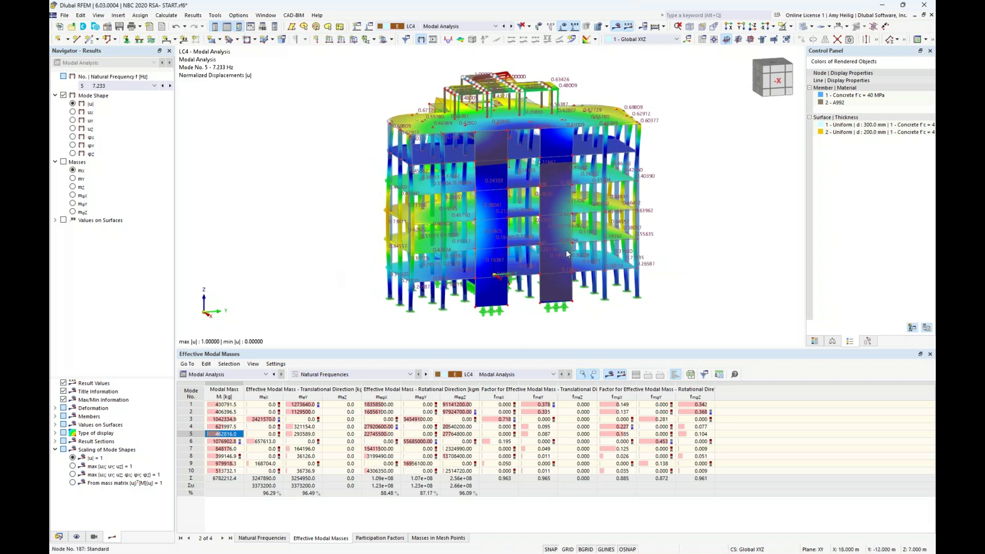
click(815, 342)
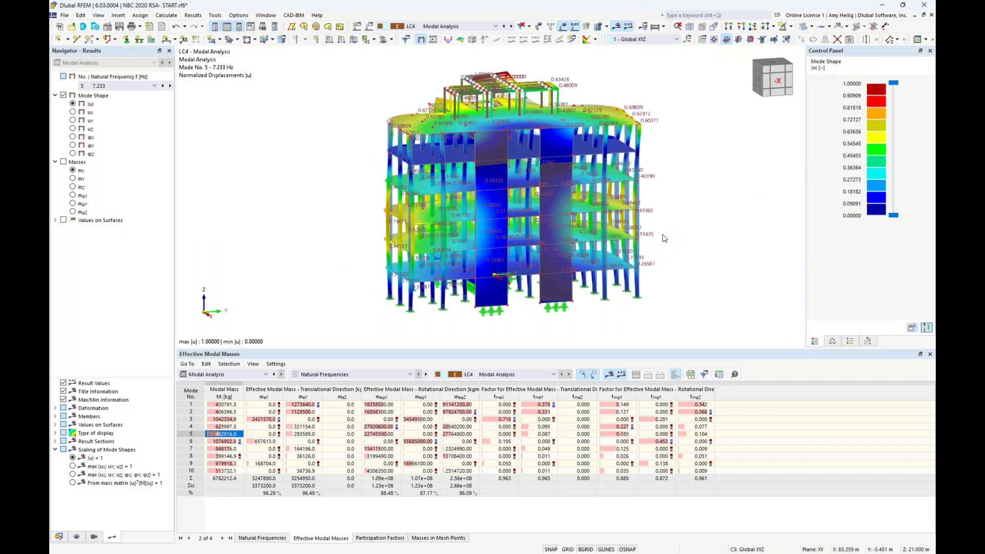
middle_drag(676, 226, 630, 227)
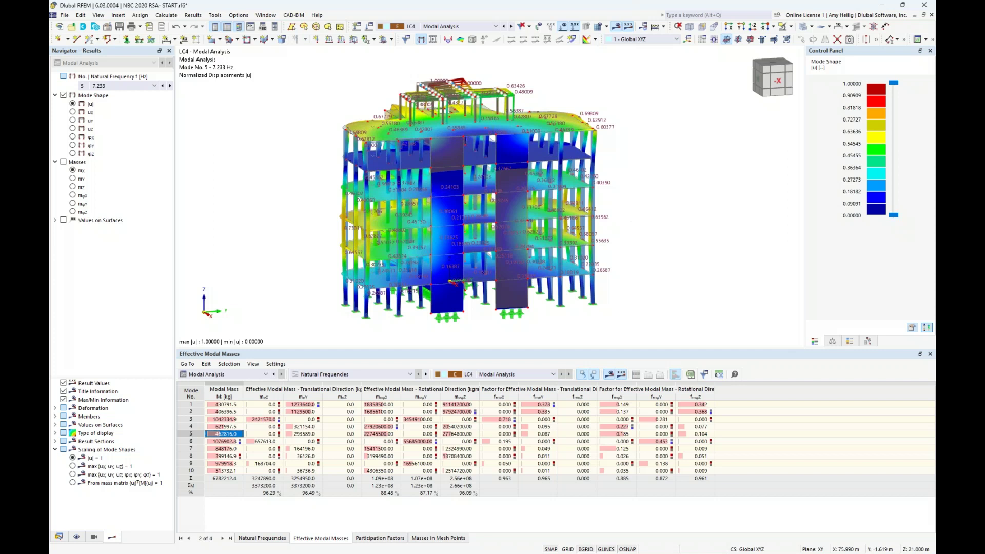
- Open the model's base data and activate the Response Spectrum Analysis add-on
click(59, 537)
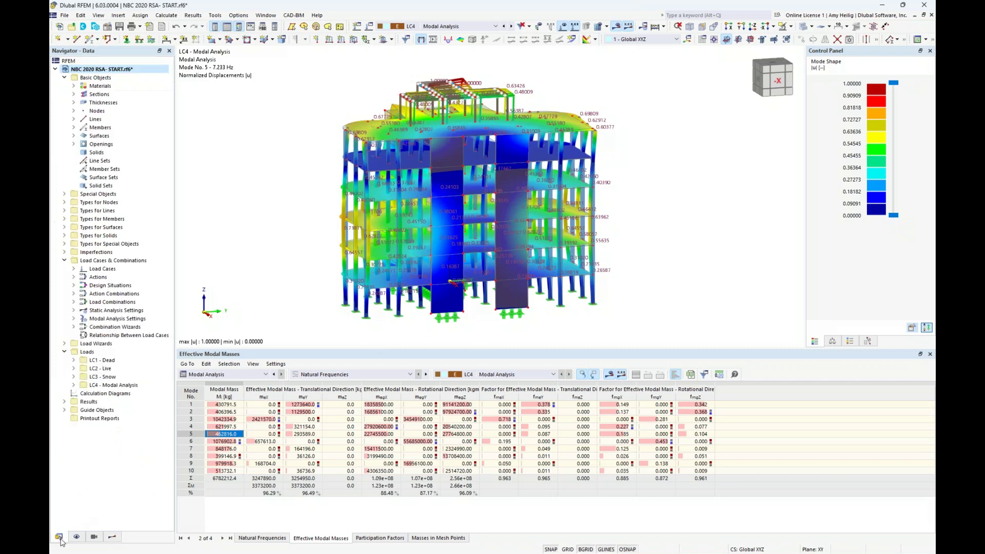
right_click(125, 74)
click(147, 77)
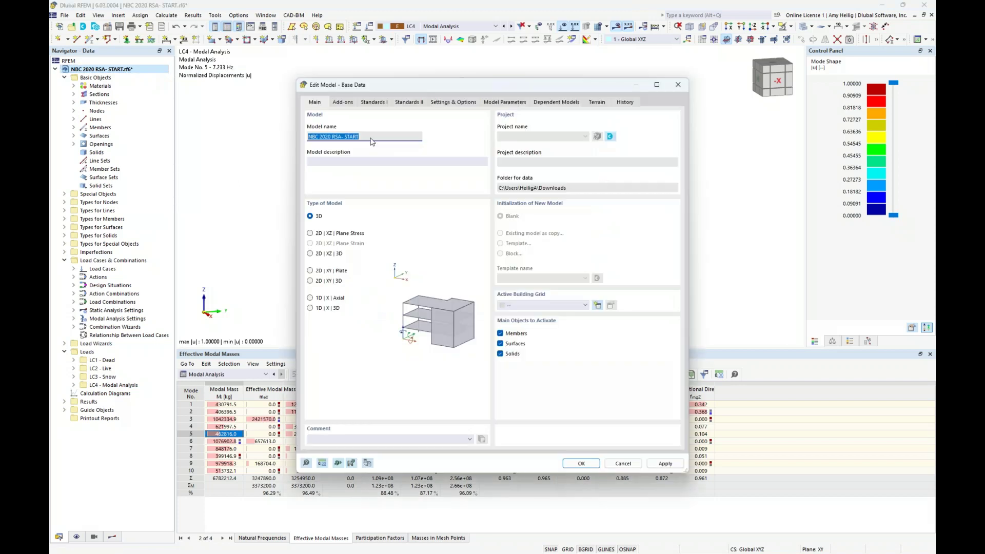
click(347, 105)
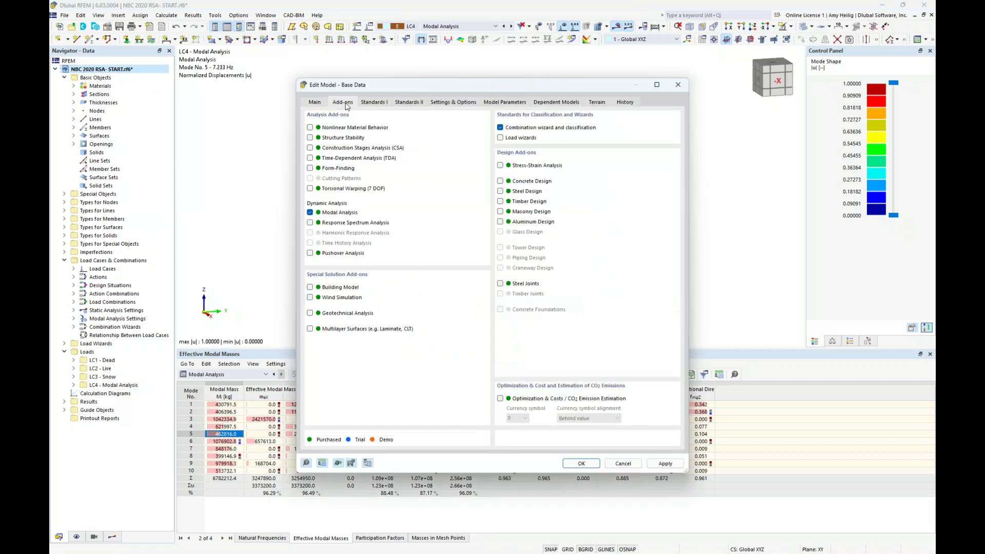
click(310, 224)
- Review the available dynamic analysis standards, keep NBC | 2020, and accept the base data
click(385, 103)
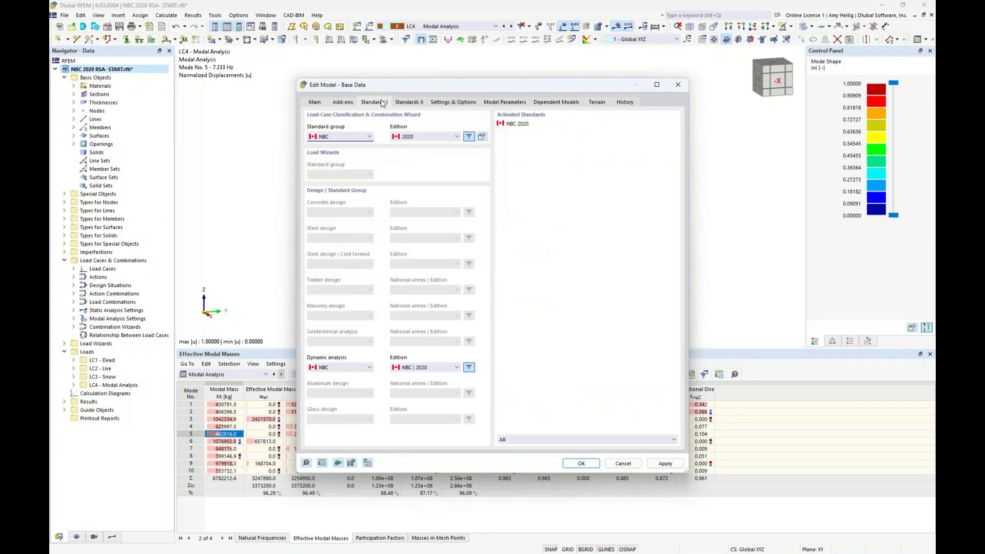
click(370, 368)
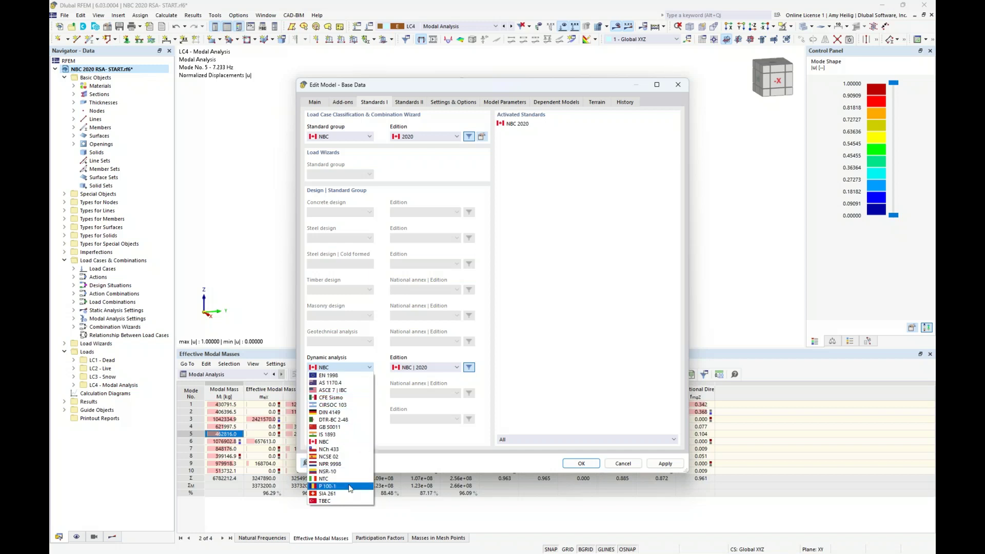
click(379, 358)
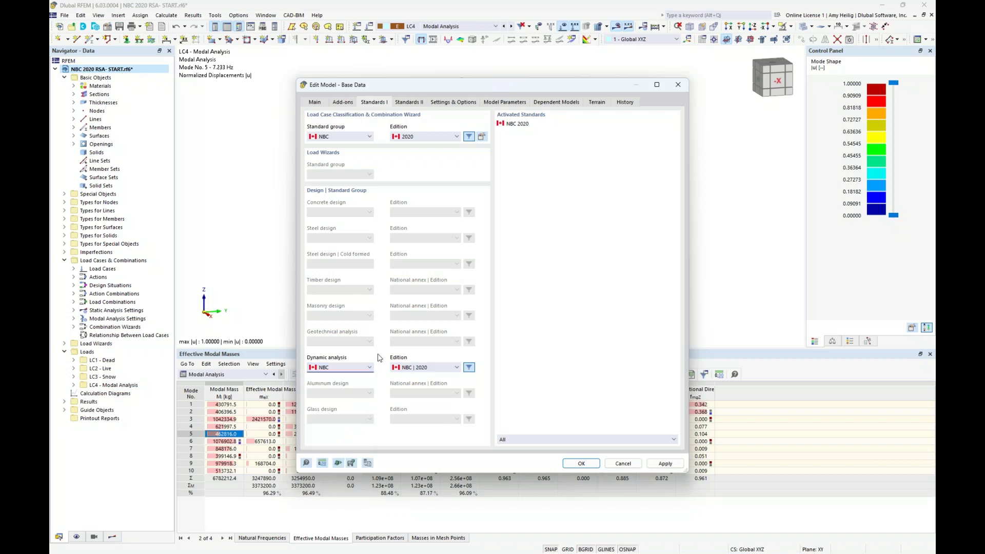
click(577, 464)
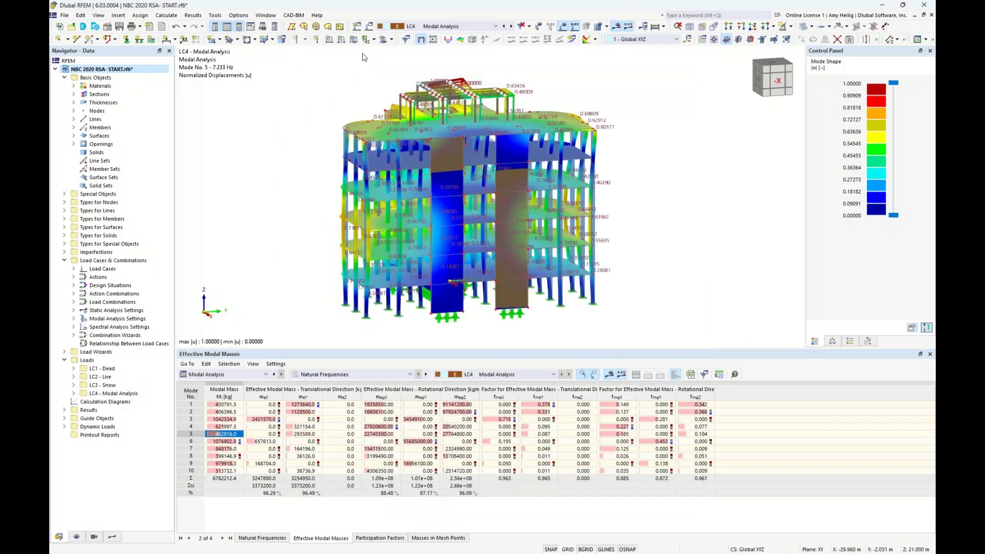
- Create a new load case named RSA - Design with the analysis type Response Spectrum Analysis
click(370, 29)
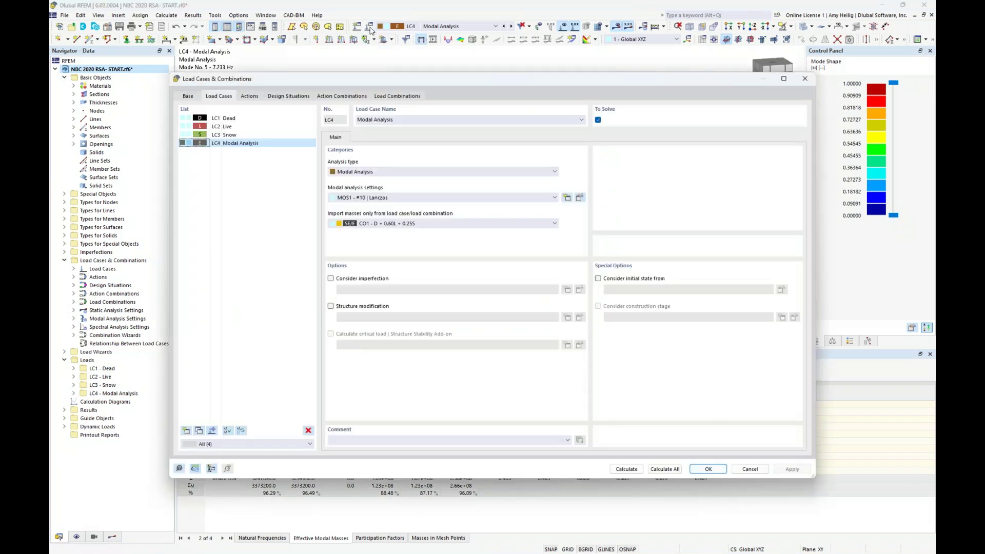
click(186, 431)
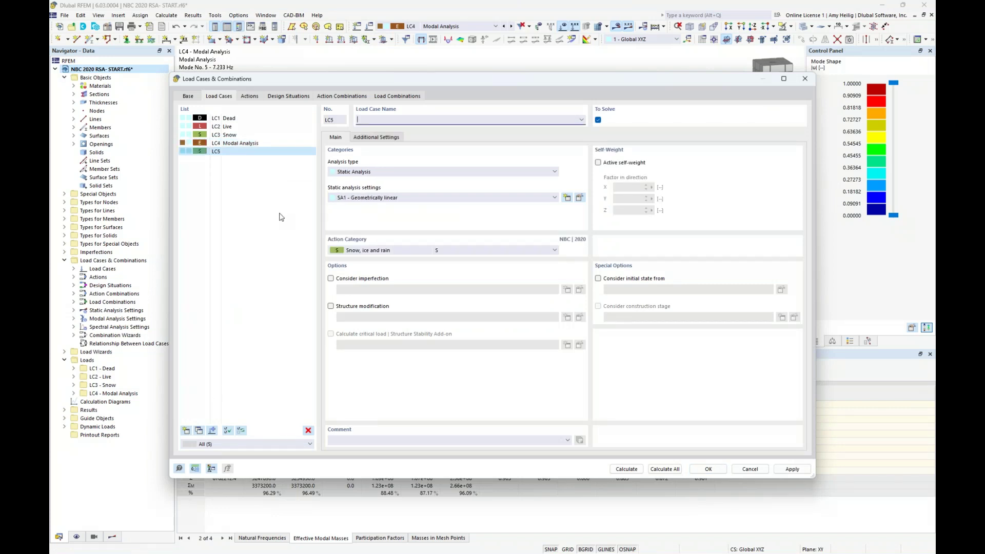
text(RSA - Design)
click(412, 172)
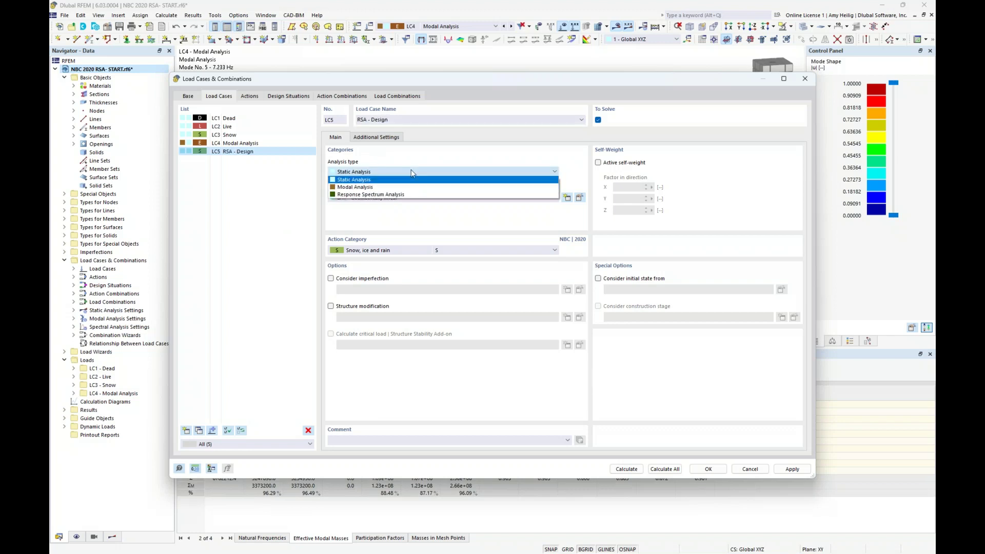
click(419, 195)
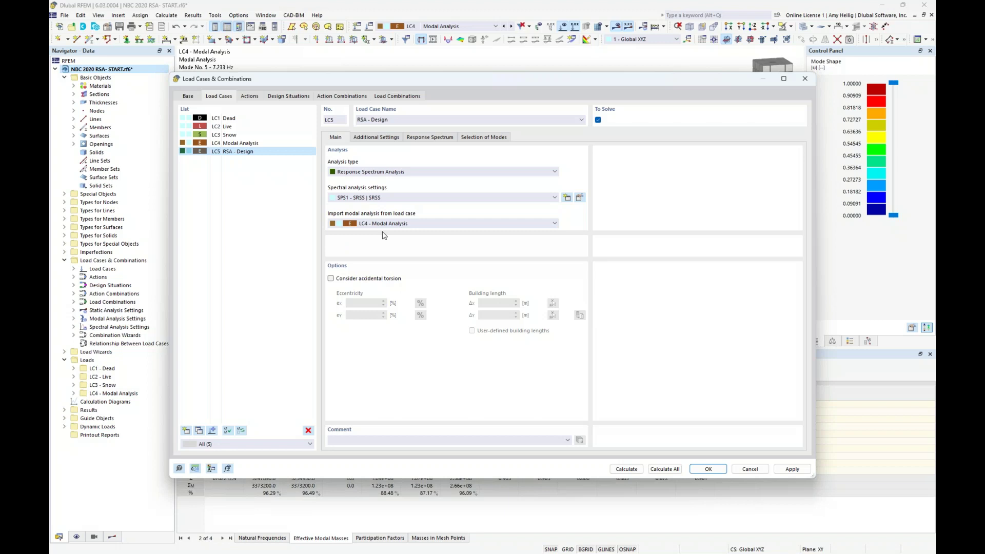
- Review the RSA - Design load case's combination wizard options and assign response spectra in the X and Y directions
click(388, 138)
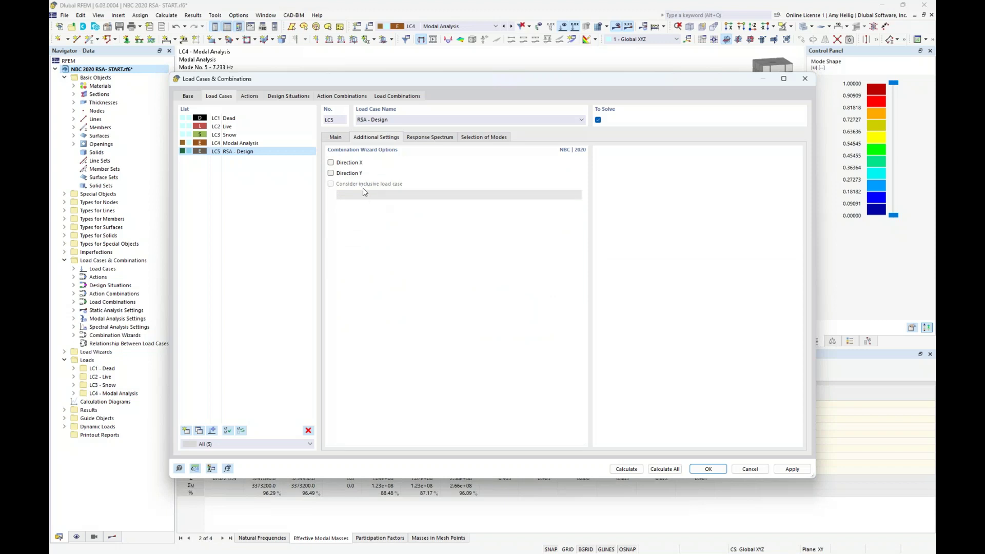
click(432, 138)
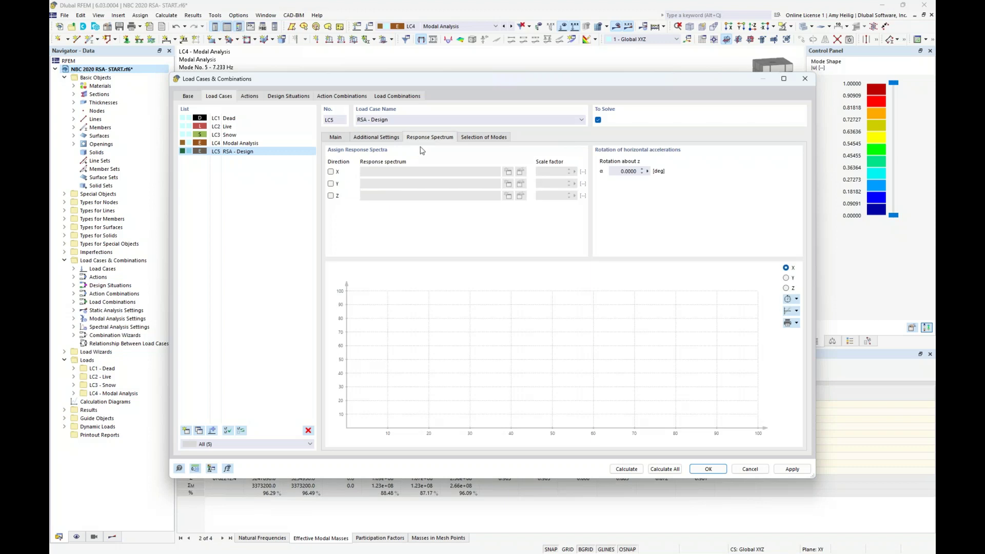
click(331, 173)
click(331, 184)
drag(350, 78, 427, 63)
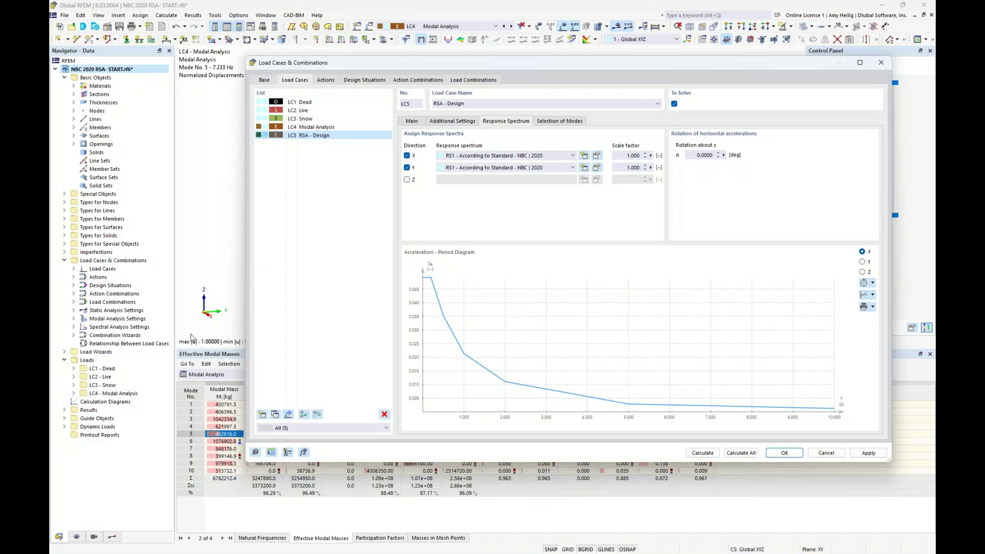
drag(505, 64, 465, 81)
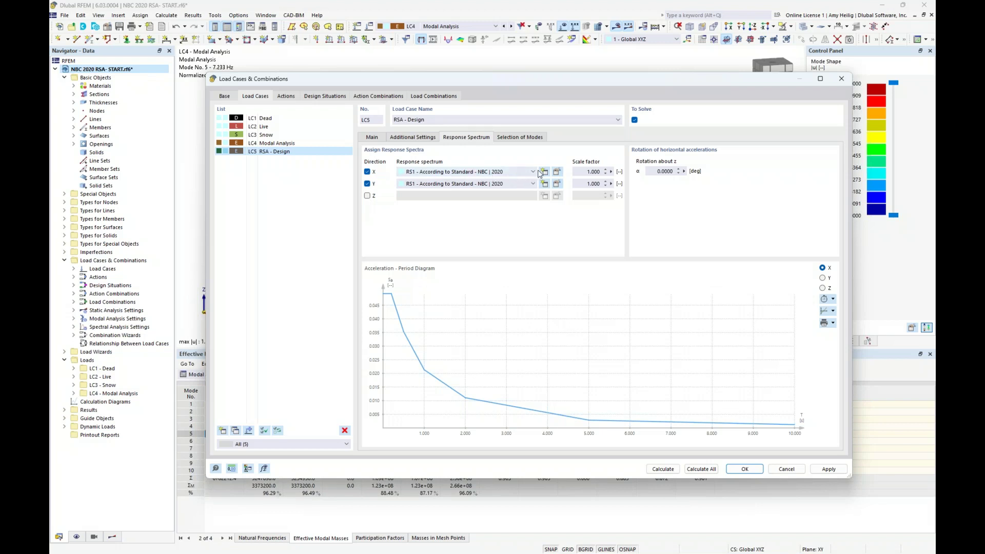
- Edit the X-direction response spectrum, trying the User-Defined definition type before switching it to Generate from Accelerogram
click(558, 172)
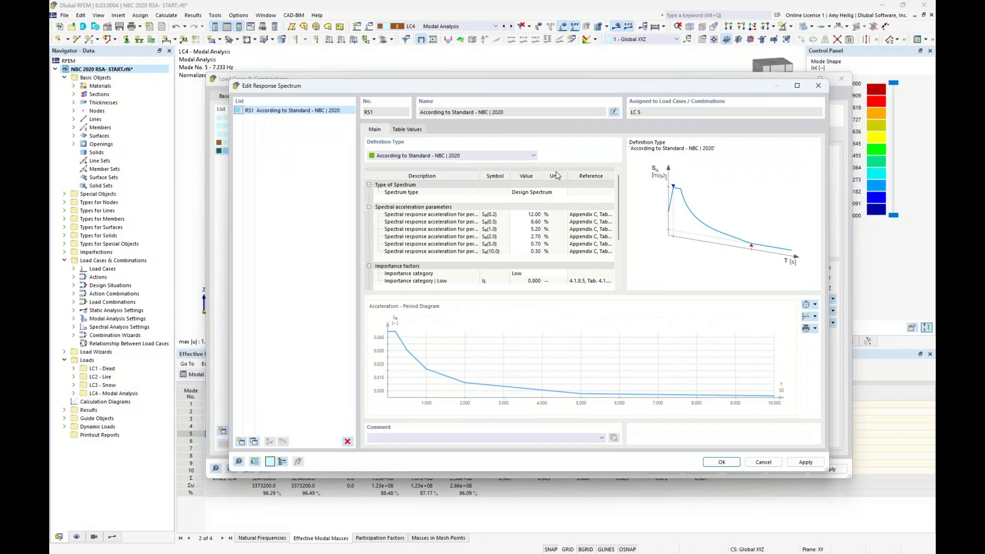
click(533, 157)
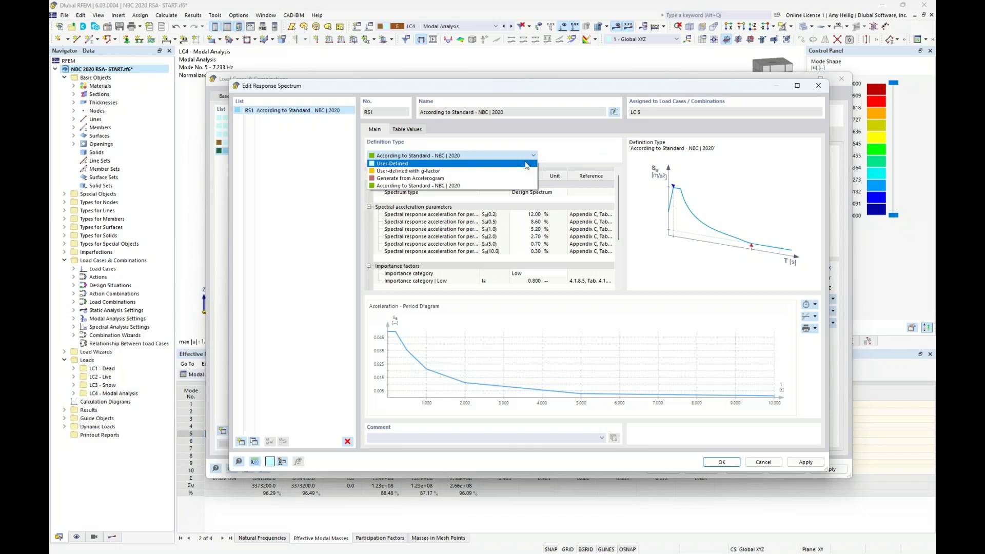
click(526, 164)
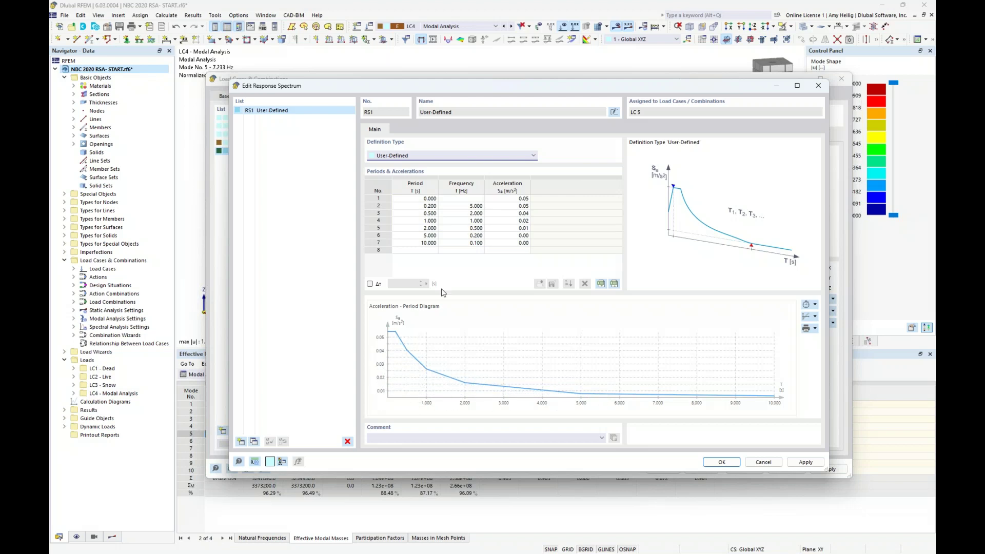
click(481, 156)
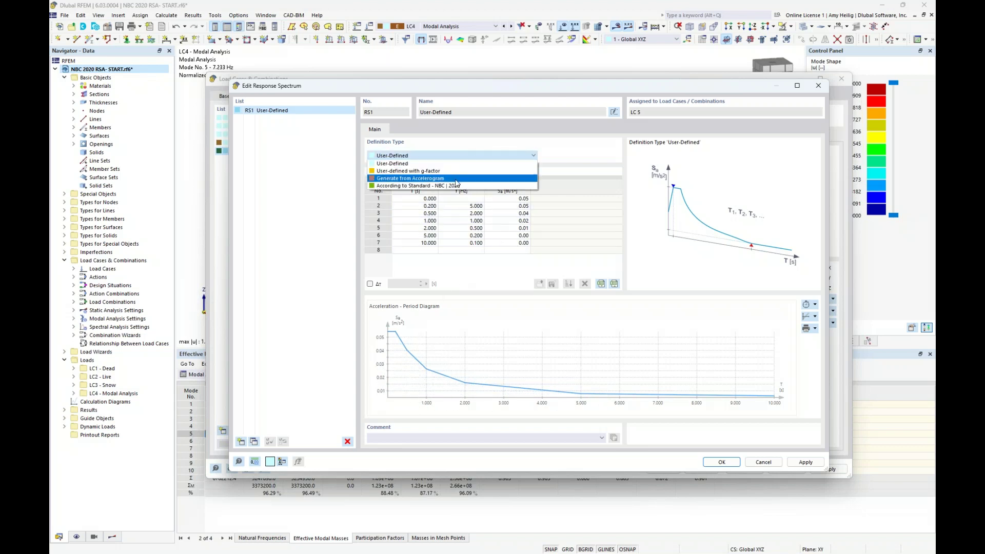
click(456, 178)
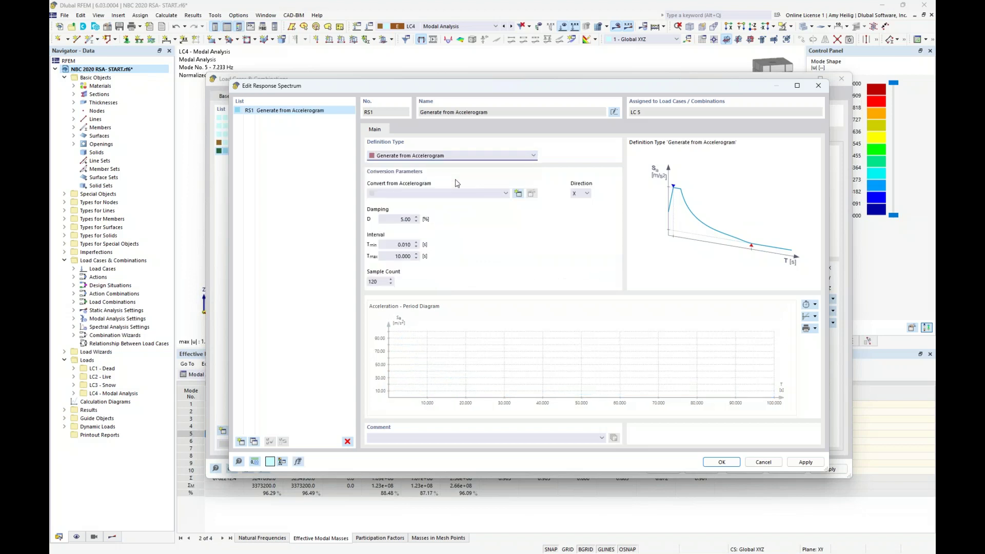
- Try to create an accelerogram from the library using Canada's Saguenay, 25 Nov 1988 - station: Island Falls record
click(518, 193)
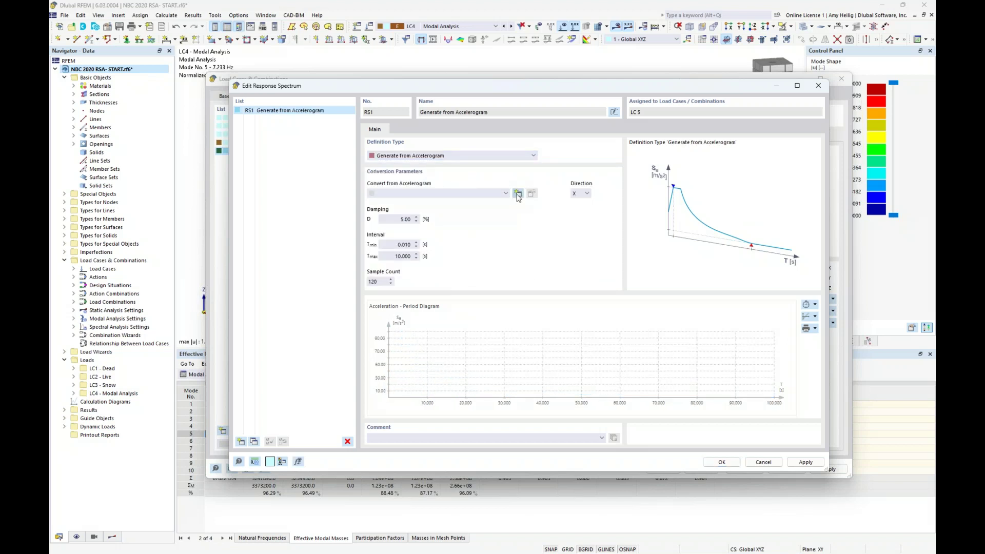
click(520, 153)
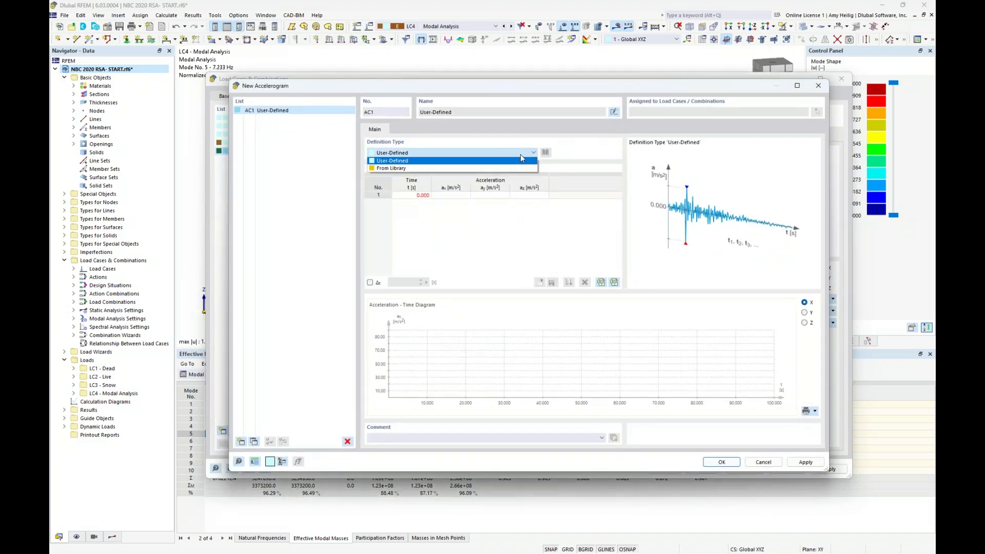
click(511, 173)
click(545, 155)
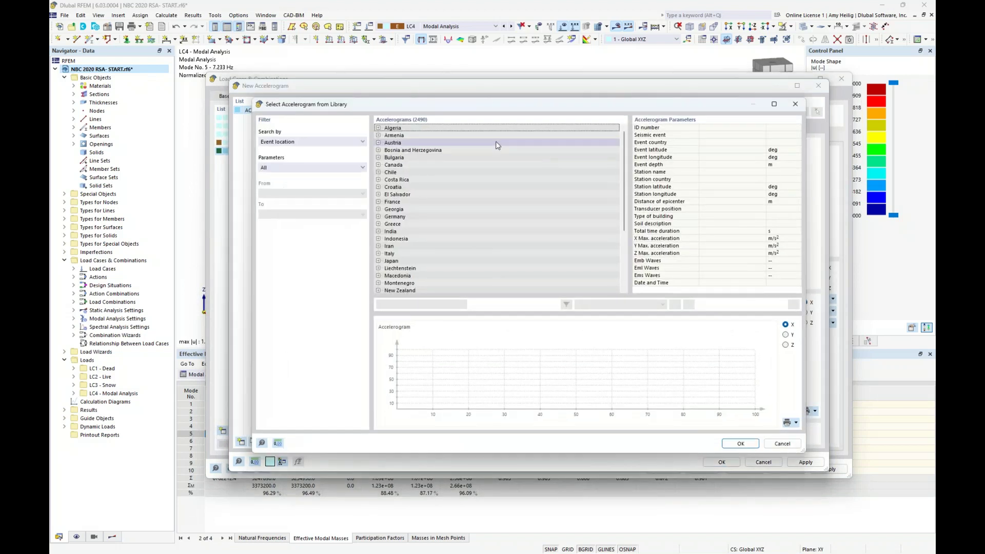
click(378, 165)
click(411, 172)
click(423, 188)
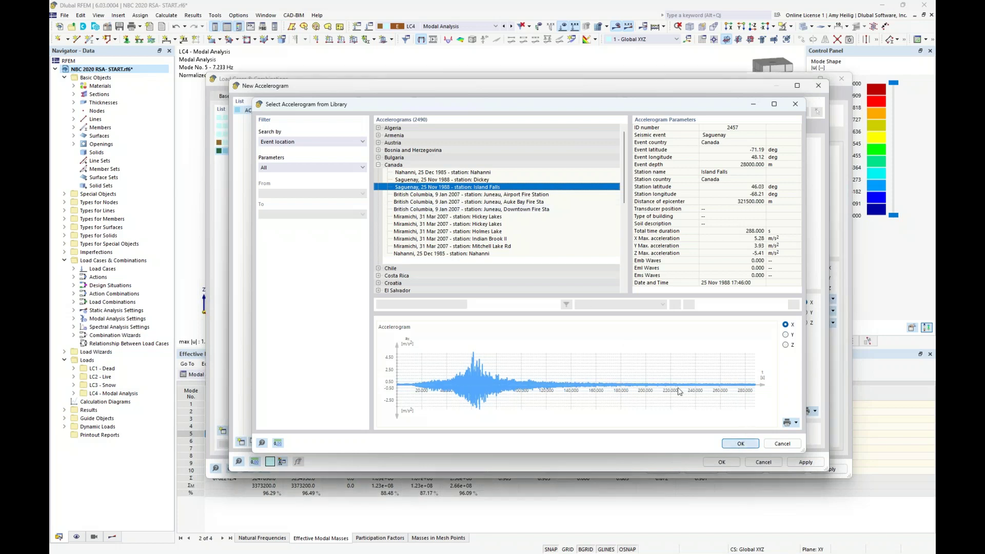
click(738, 445)
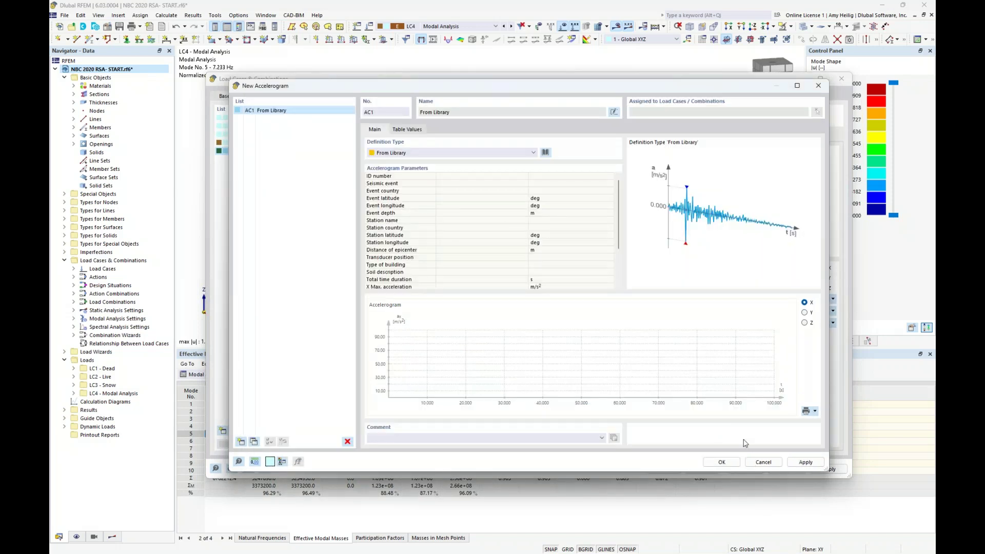
key(Return)
- Set the X-direction response spectrum's definition type to According to Standard - NBC | 2020 with the Design Spectrum type
click(482, 157)
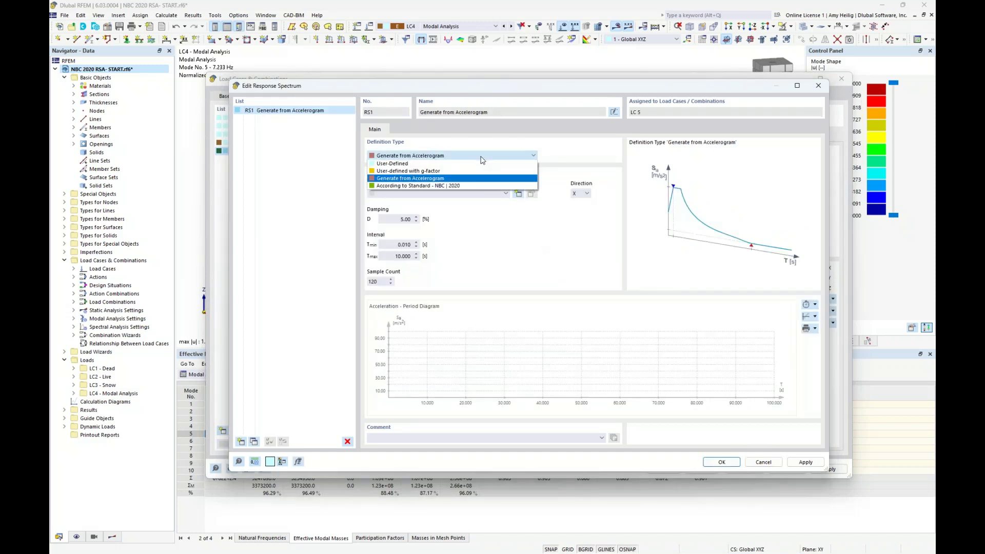
click(464, 187)
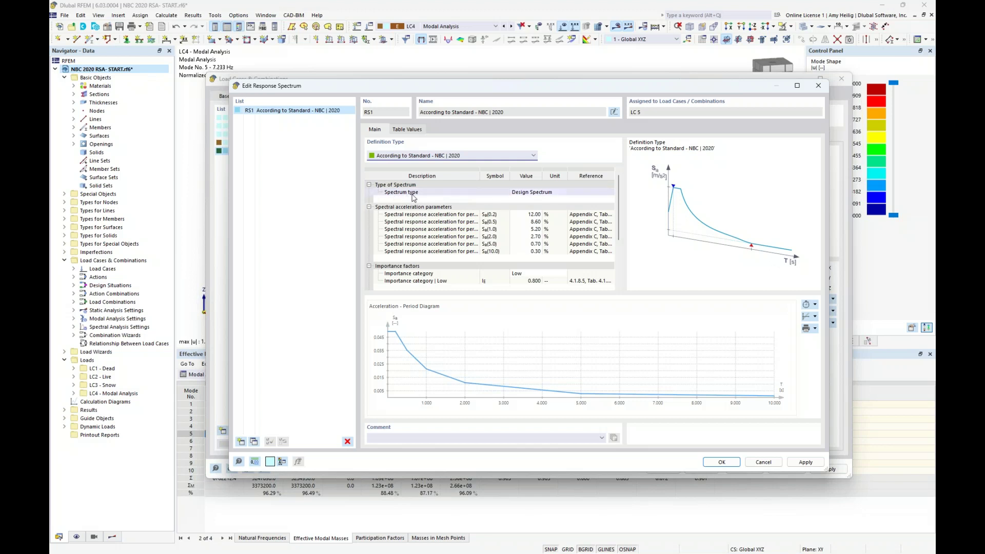
click(563, 193)
click(564, 192)
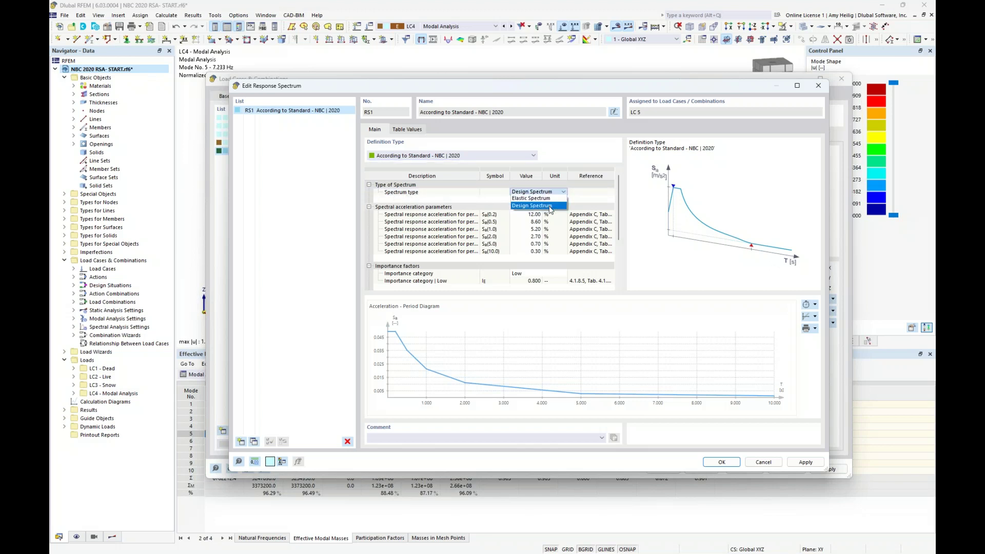
click(529, 206)
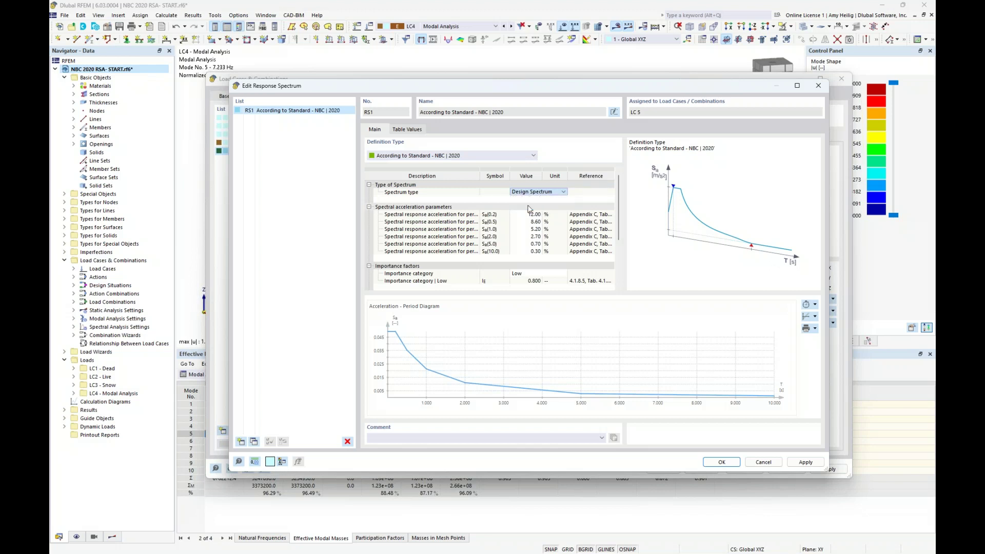
drag(481, 211, 501, 210)
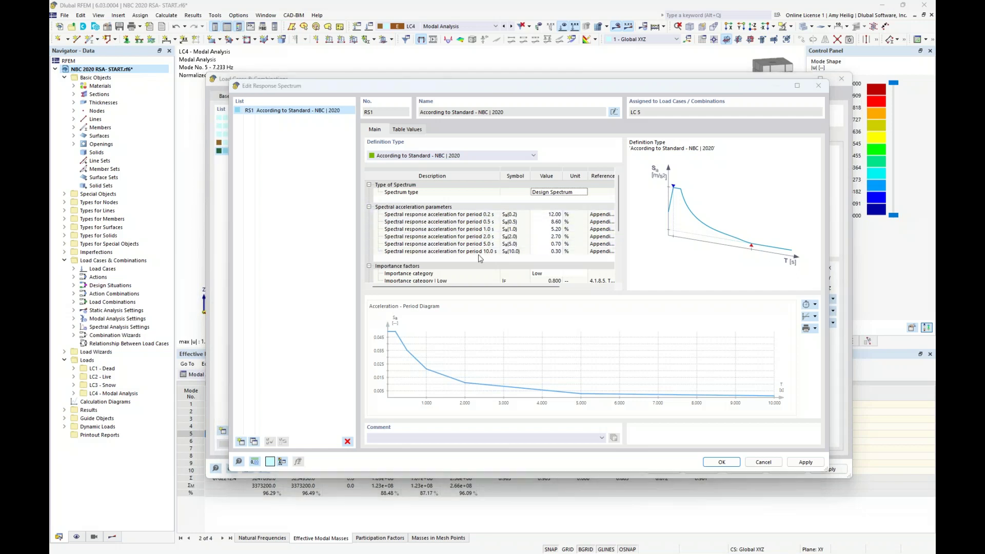
- Switch to the Snow Load, Wind Speed, and Seismic Load Maps page in Chrome and browse the standards available for seismic loads
key(super+Tab)
click(525, 278)
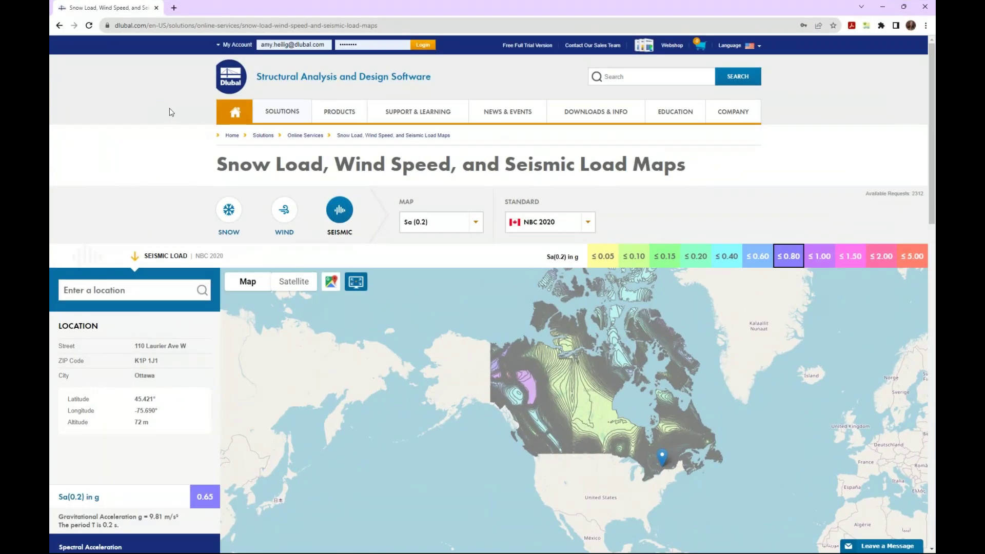
mouse_move(266, 123)
scroll(313, 241, down, 1)
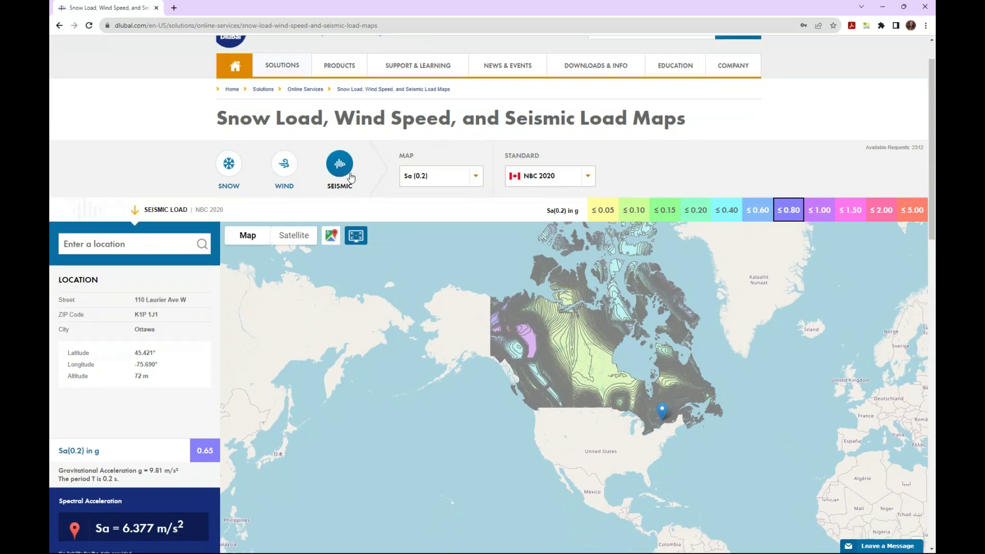
click(588, 179)
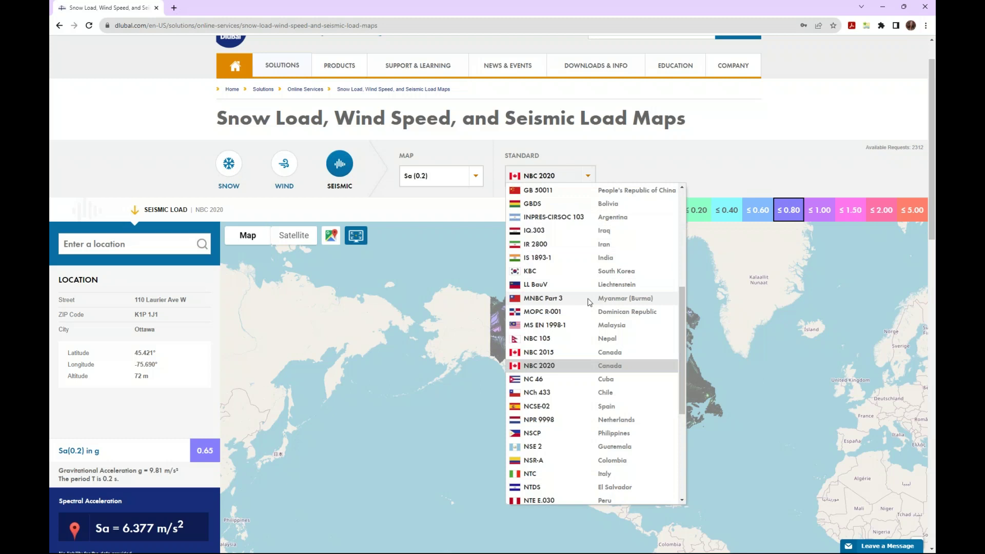
scroll(589, 303, up, 2)
scroll(589, 301, up, 5)
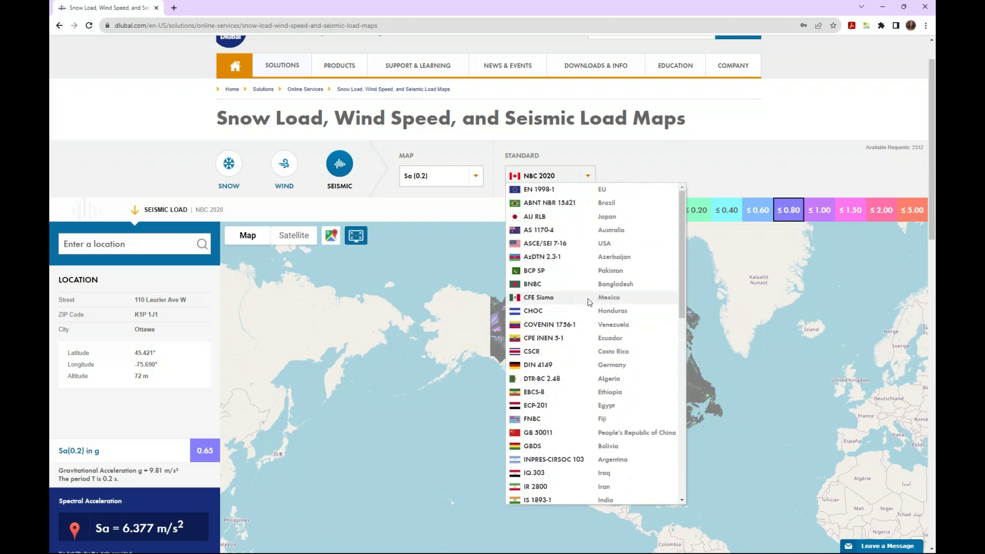
scroll(569, 249, down, 6)
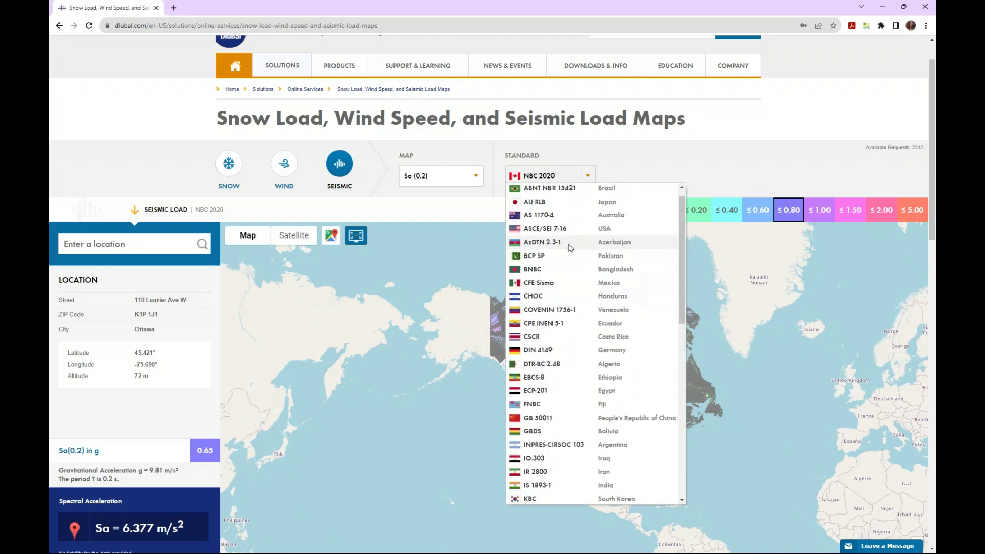
scroll(570, 249, down, 1)
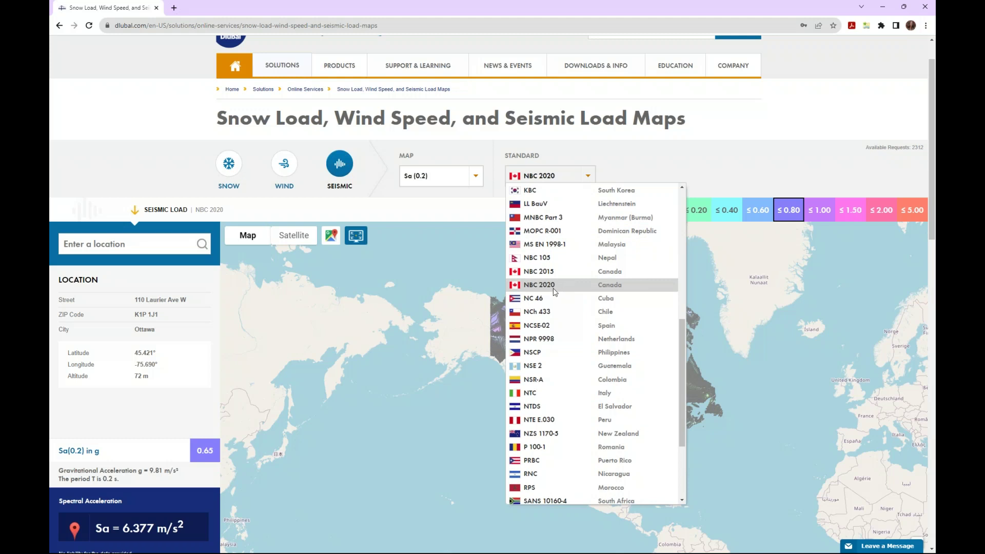
scroll(554, 289, down, 2)
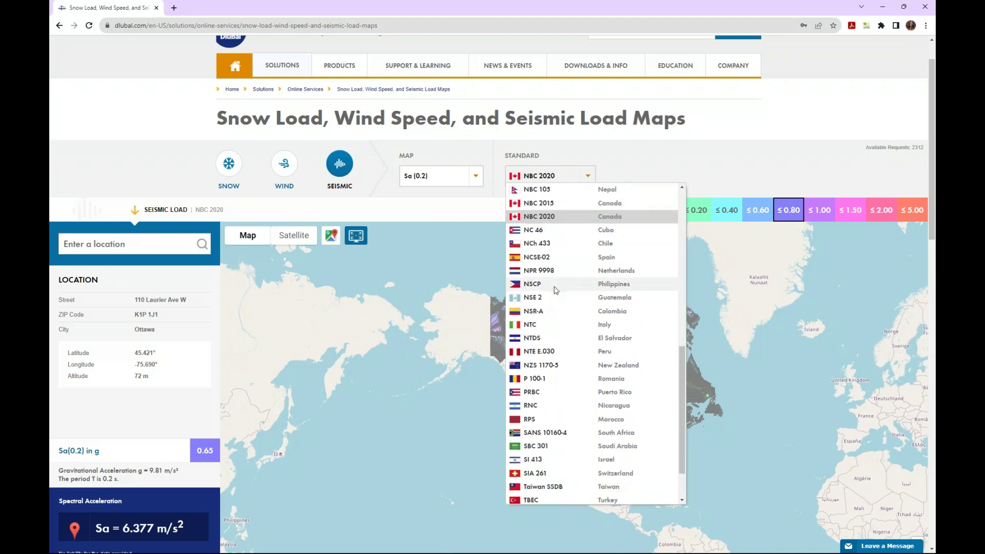
click(662, 168)
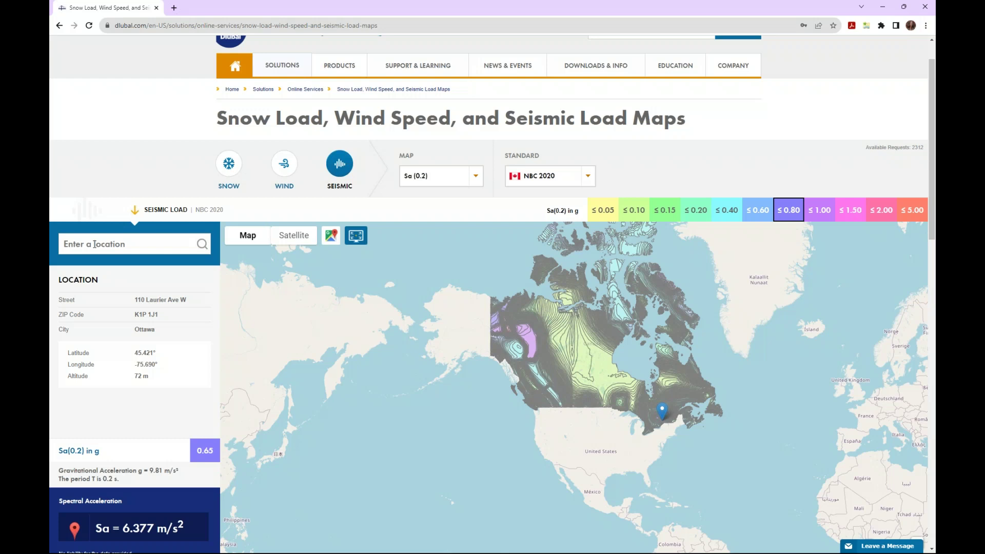
- Examine the seismic map types offered for NBC 2020 and the spectral acceleration shown for the Ottawa location
click(480, 182)
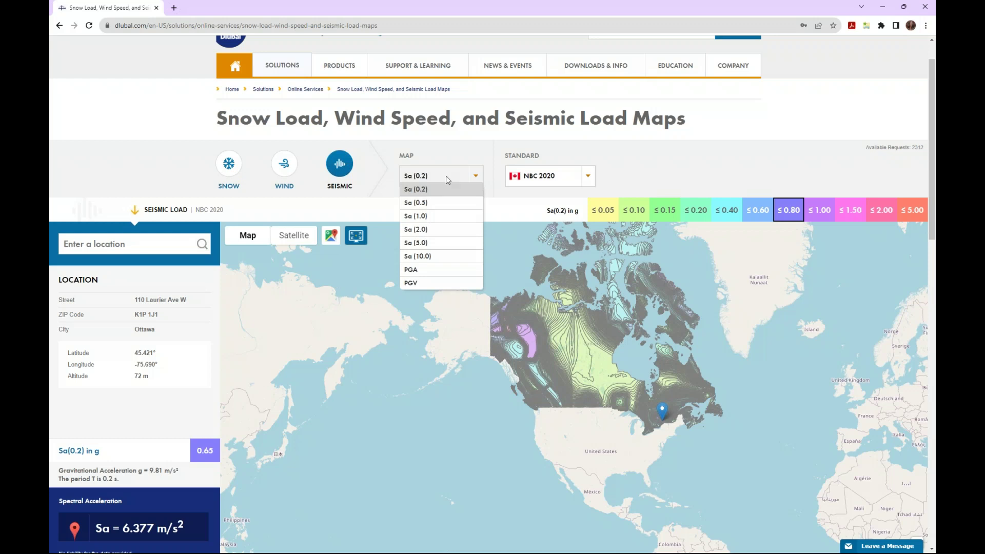
click(452, 151)
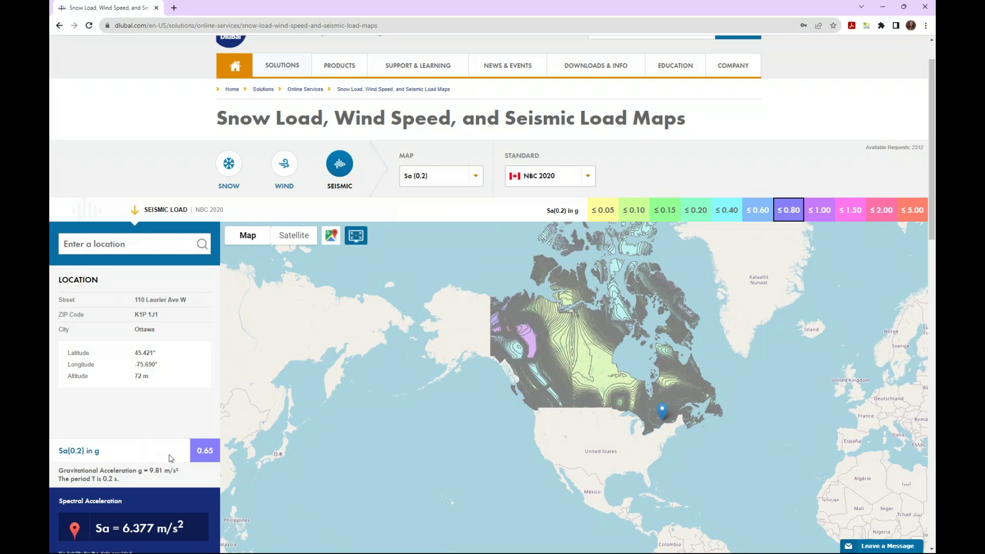
scroll(150, 458, down, 2)
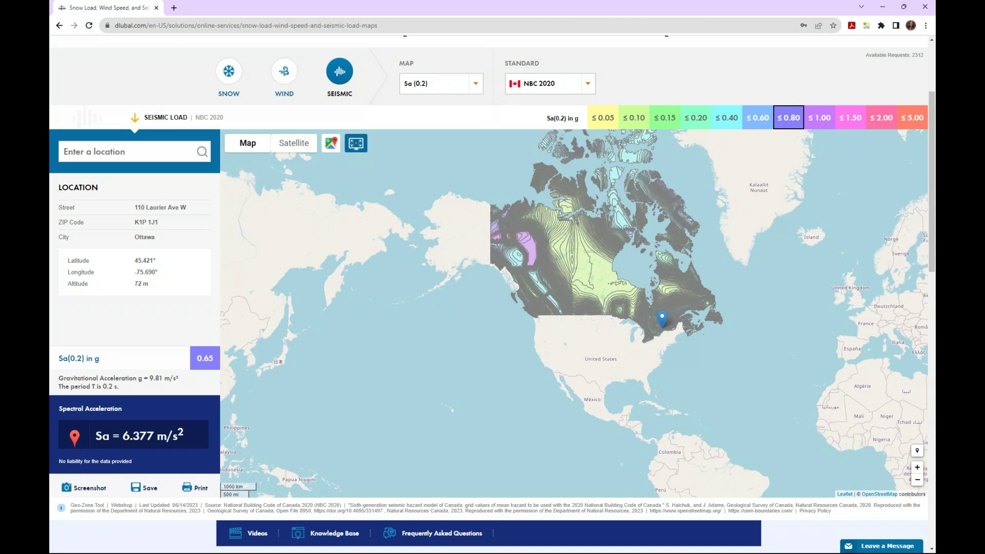
scroll(239, 109, up, 2)
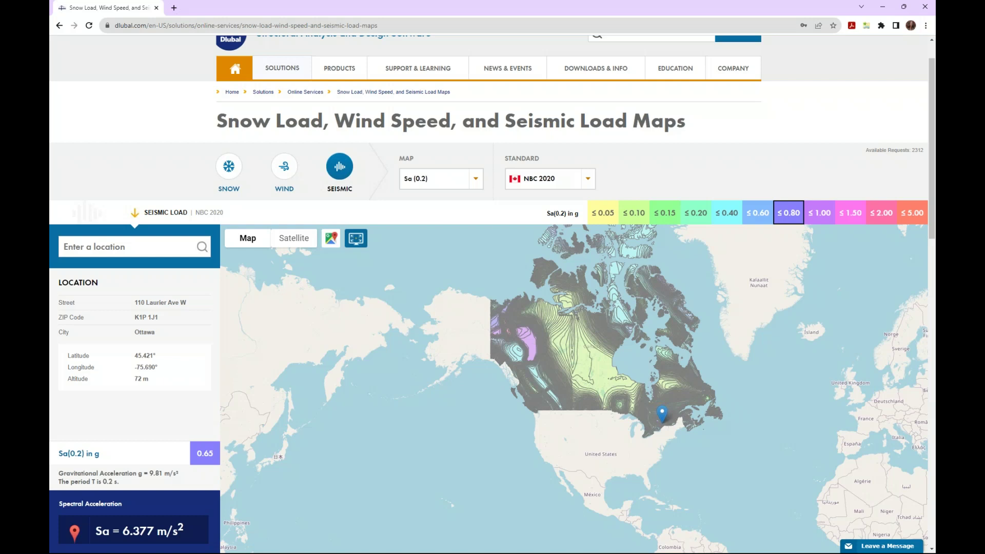
scroll(493, 295, up, 1)
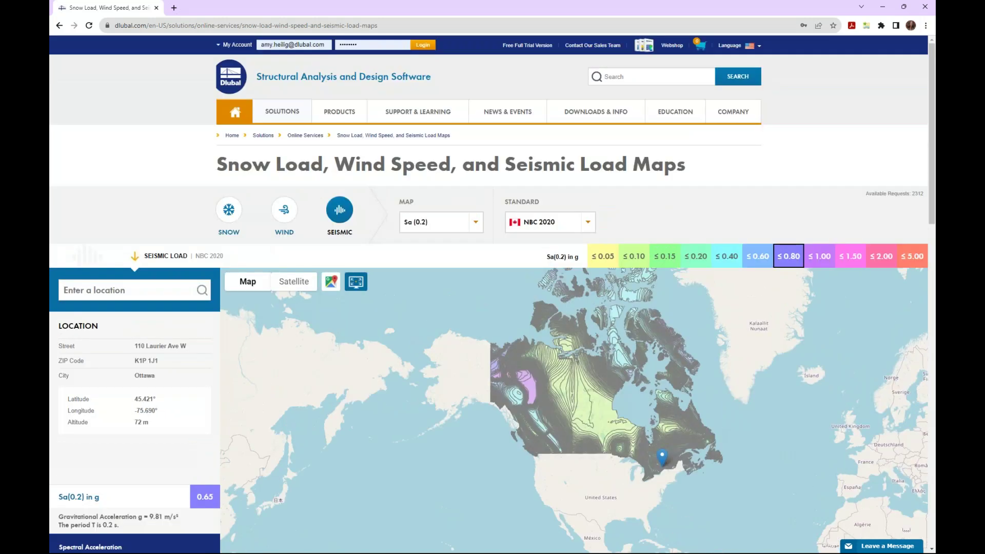
- Return to RFEM and set the response spectrum's importance category to Normal
key(super+Tab)
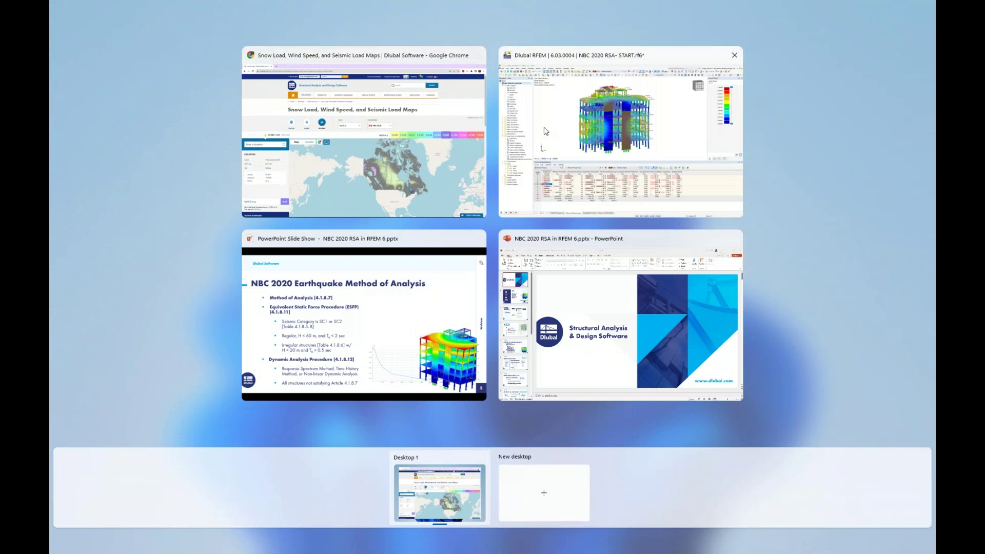
click(545, 131)
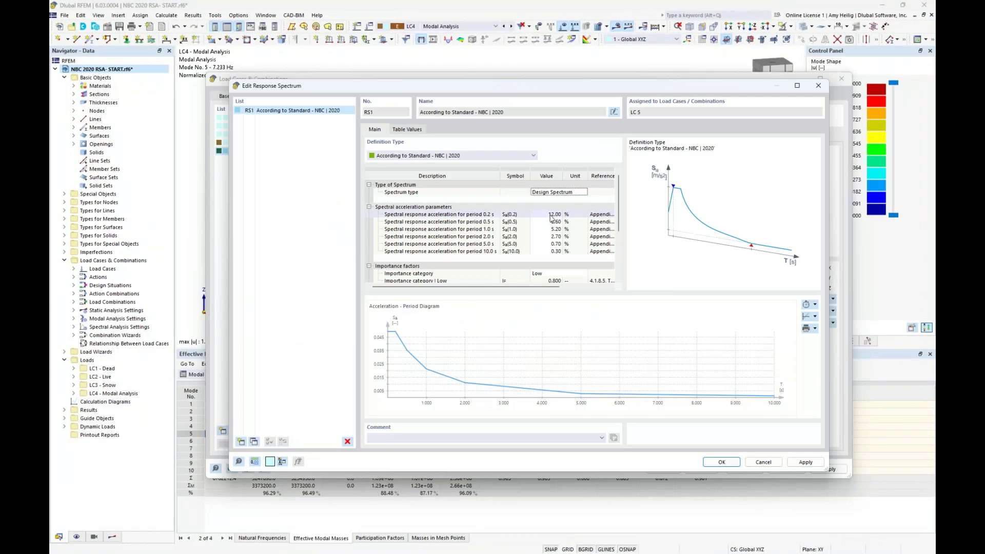
drag(618, 202, 616, 220)
scroll(614, 226, down, 2)
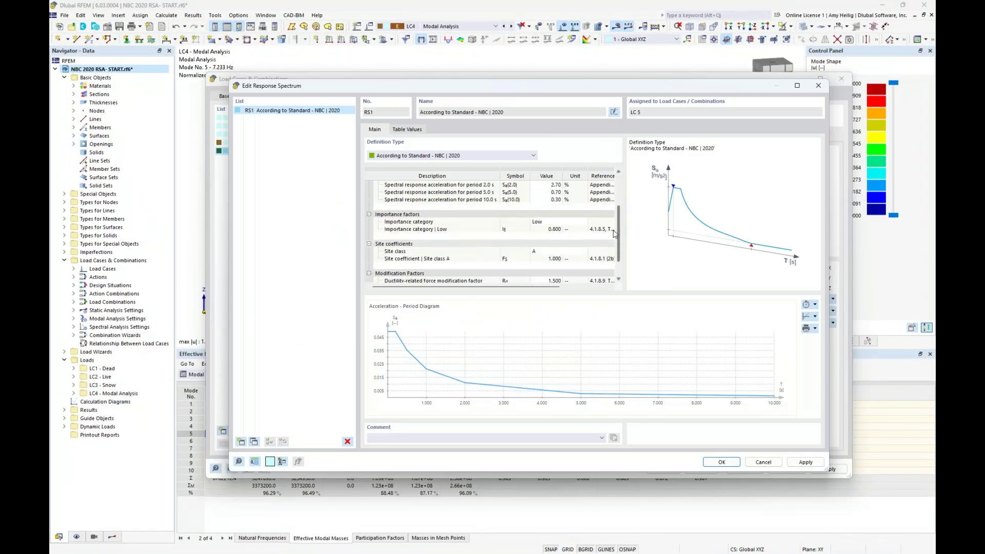
click(573, 215)
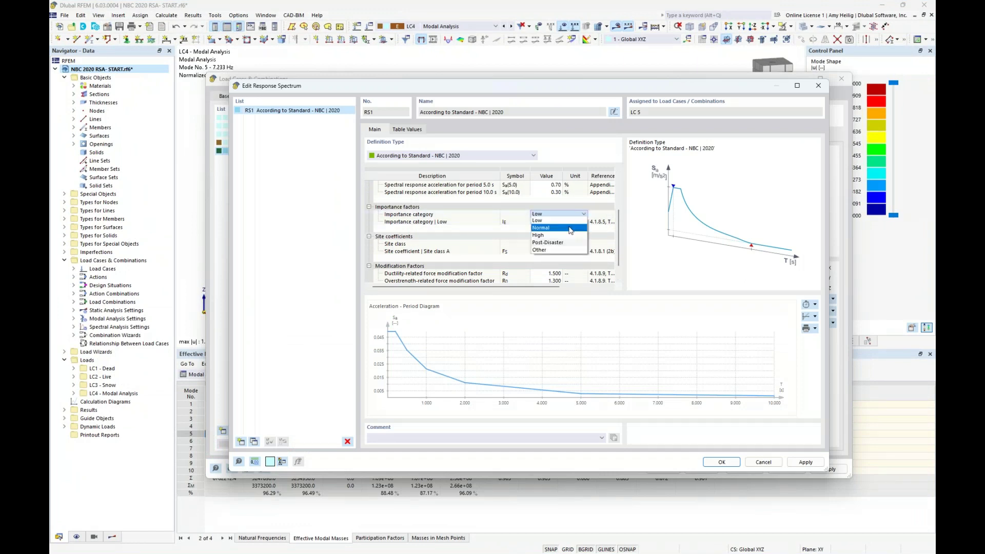
click(571, 229)
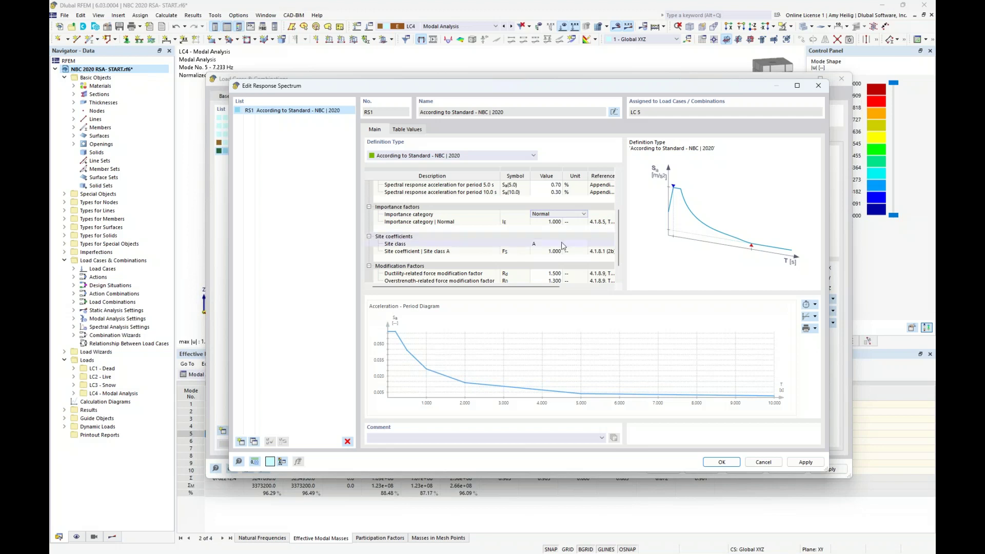
- Set the response spectrum's site class to C and confirm the spectrum definition
click(561, 243)
click(561, 243)
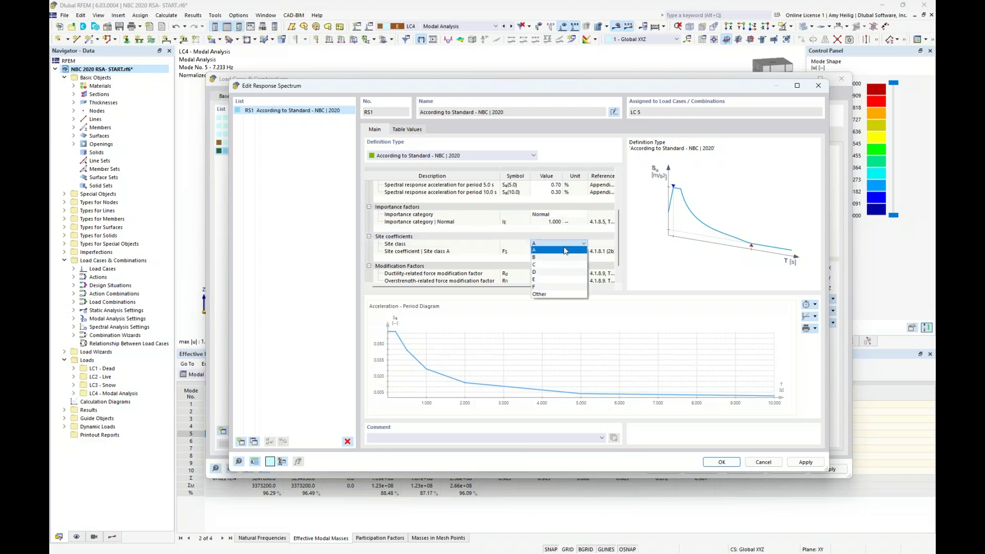
click(562, 265)
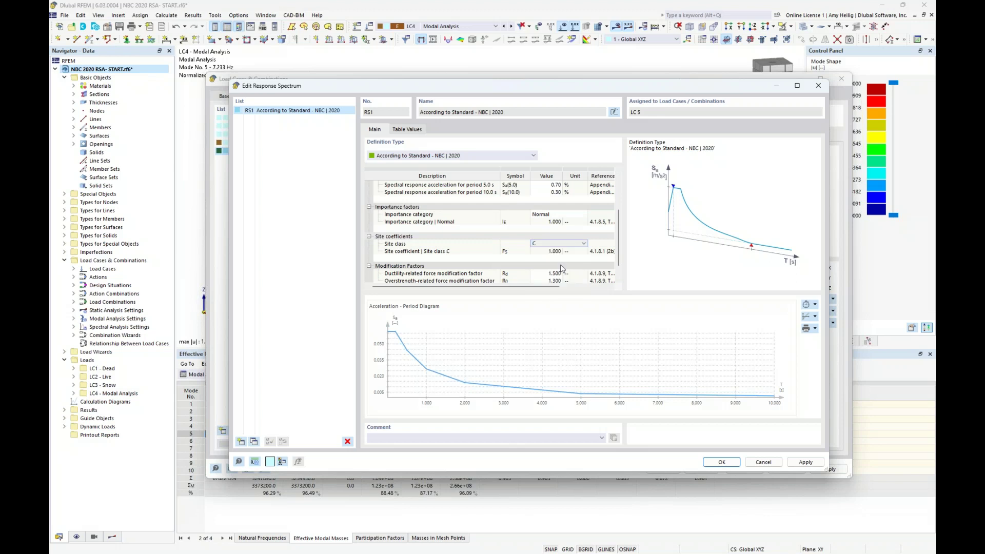
scroll(492, 259, down, 1)
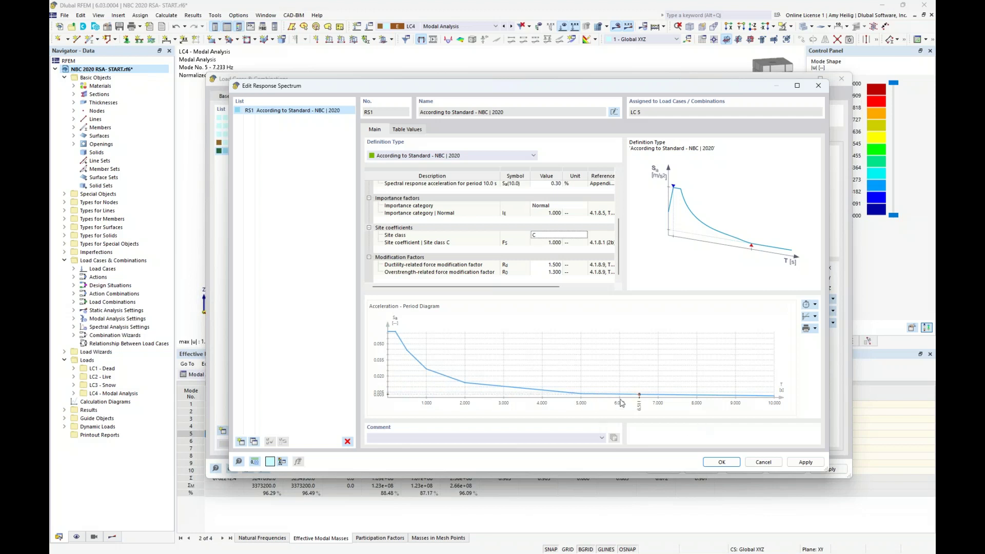
click(721, 462)
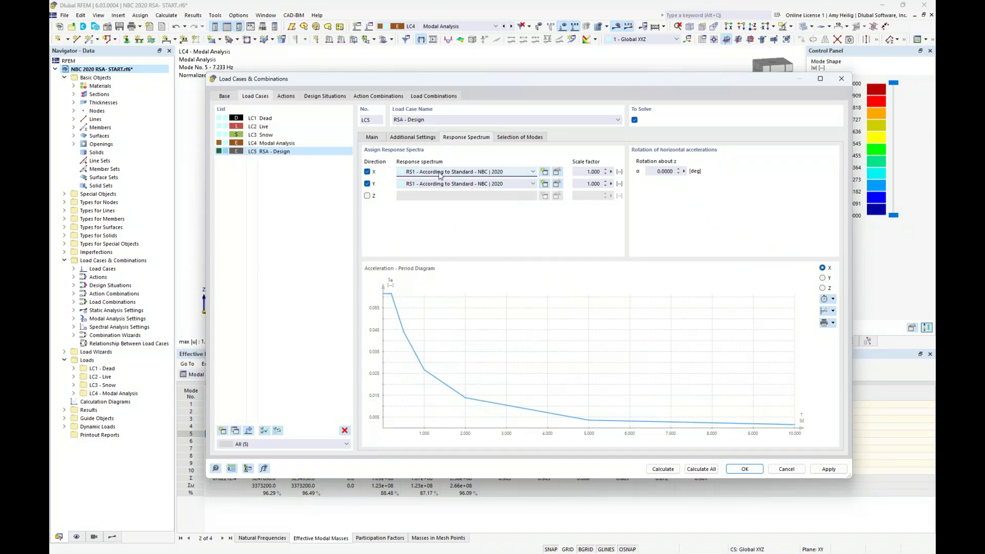
- Check the response spectrum assigned in the Y direction and review the mode activation table with its effective modal mass factors
click(451, 184)
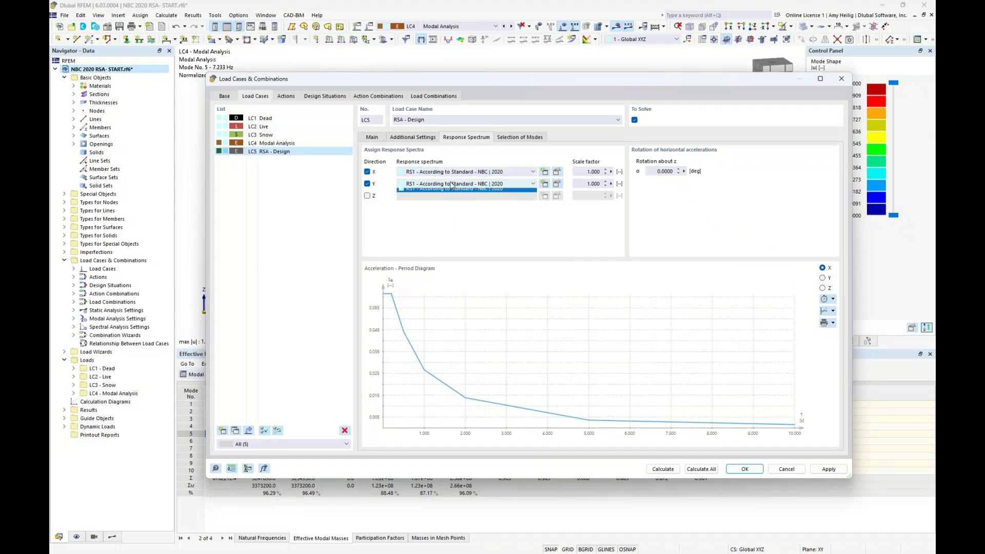
click(452, 185)
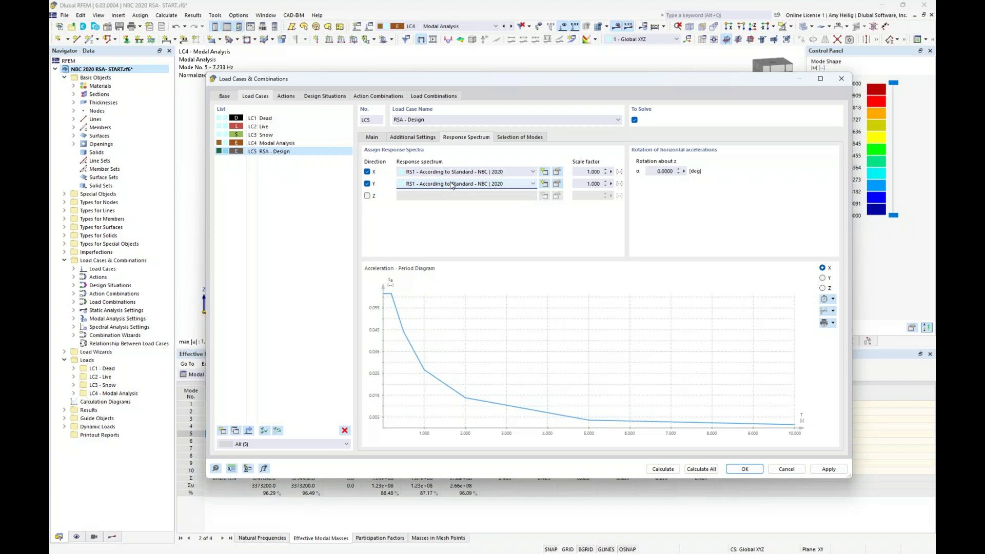
click(519, 138)
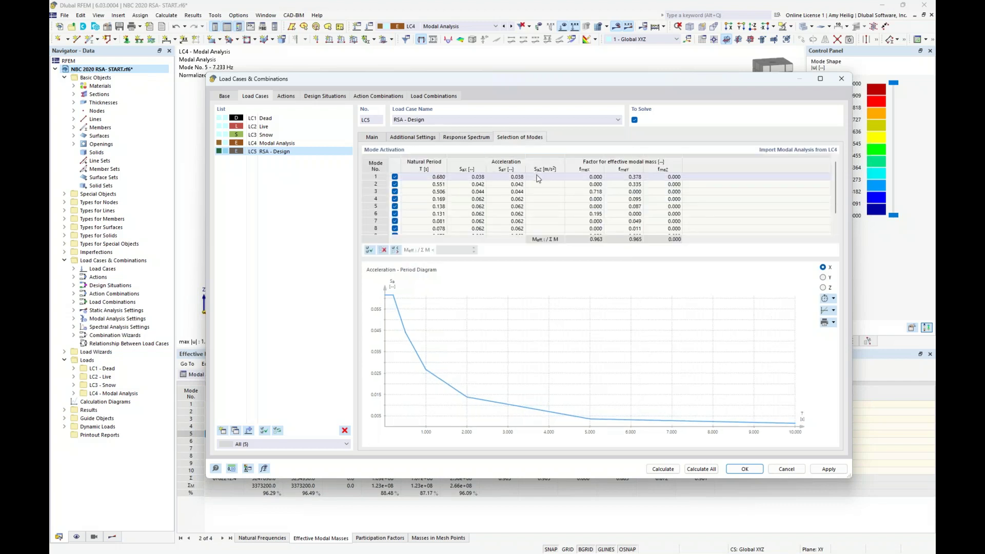
scroll(538, 178, down, 1)
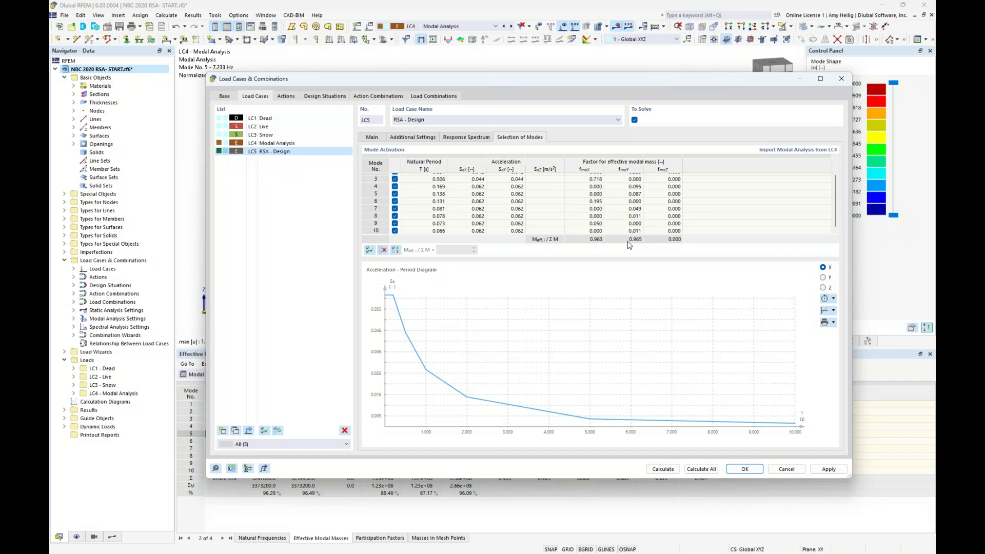
- Restrict the activated modes by a minimum effective modal mass factor of 0.04 and check modes 8 to 10
click(396, 251)
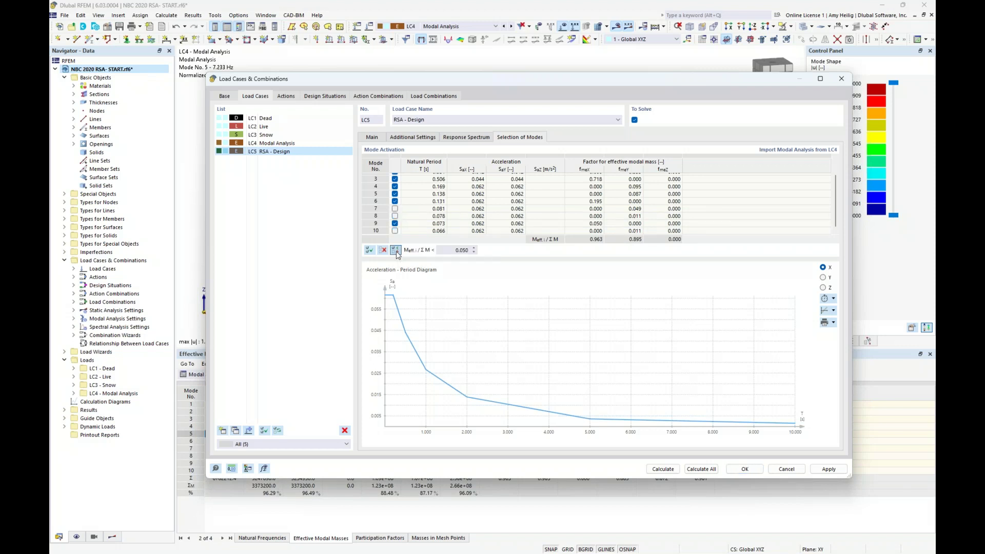
drag(445, 251, 519, 253)
text(0.04)
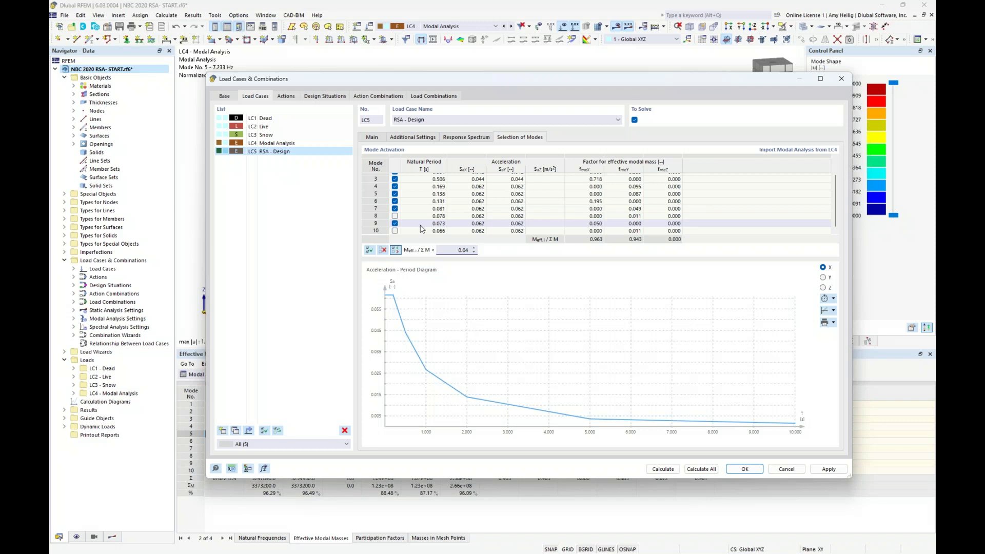
click(383, 217)
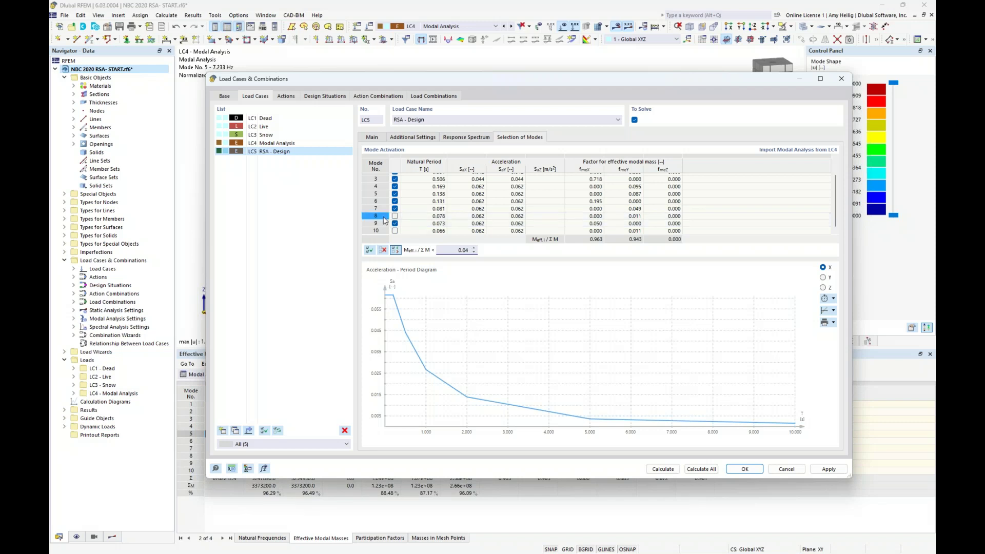
click(383, 225)
click(386, 231)
- Open the load case's spectral analysis settings and check the available combination rules for periodic responses and directional components
click(373, 138)
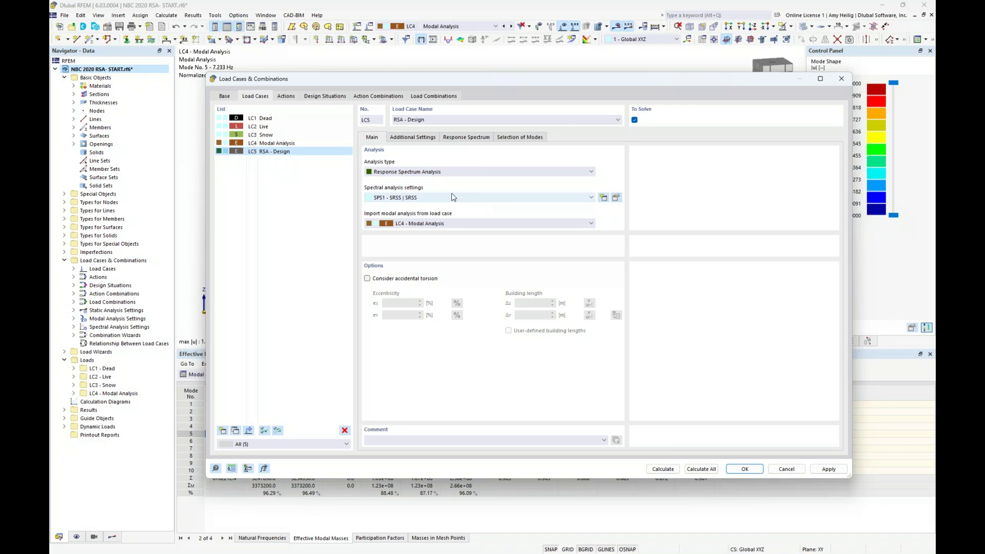
click(616, 198)
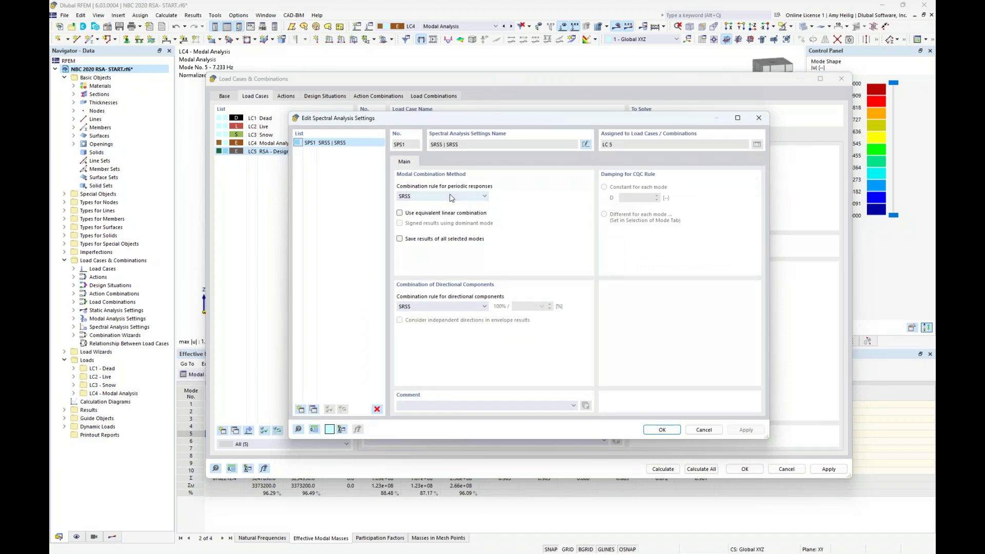
click(471, 196)
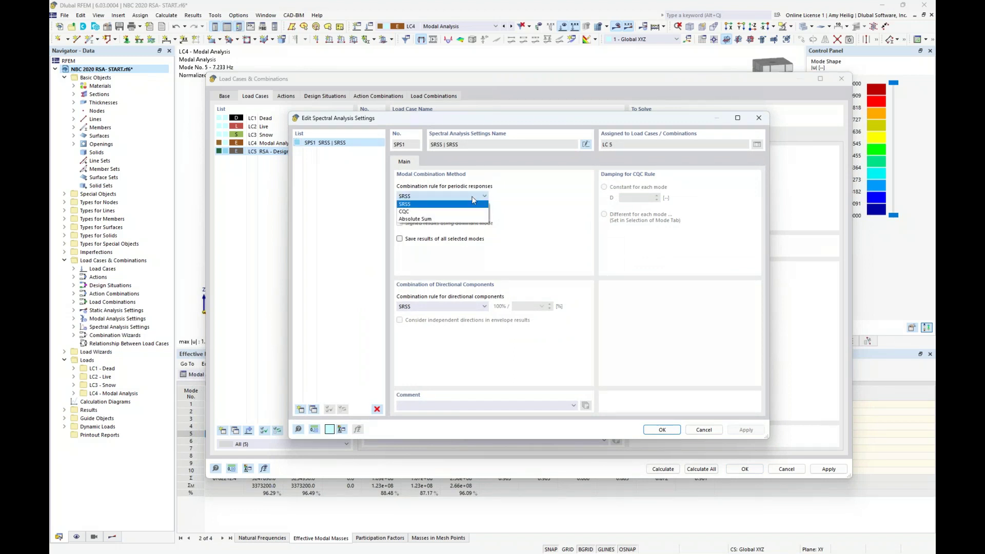
click(528, 231)
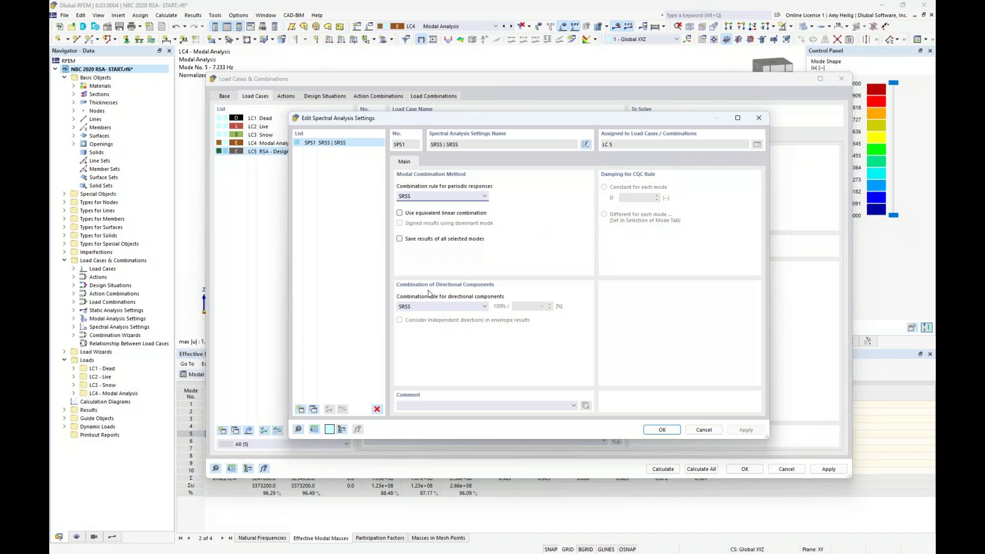
click(484, 306)
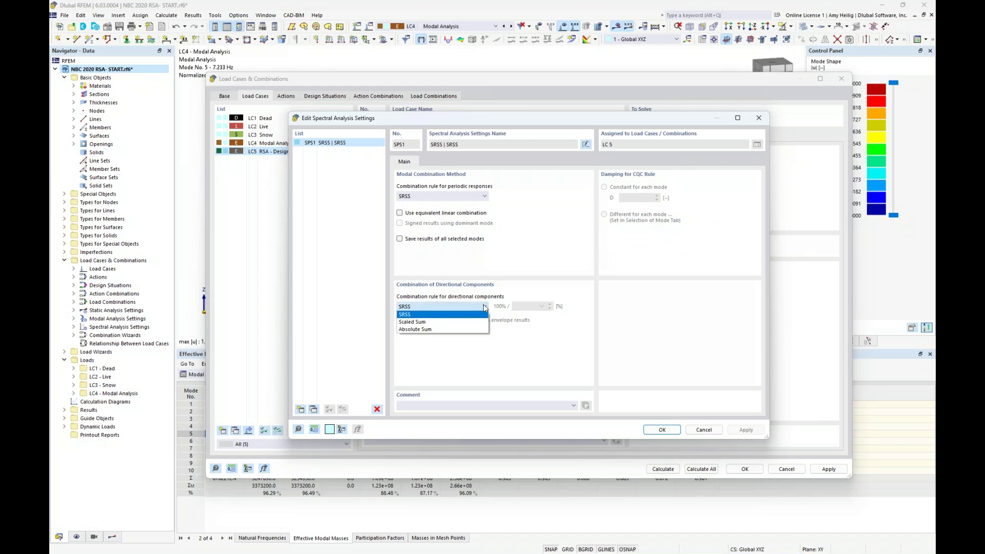
click(549, 258)
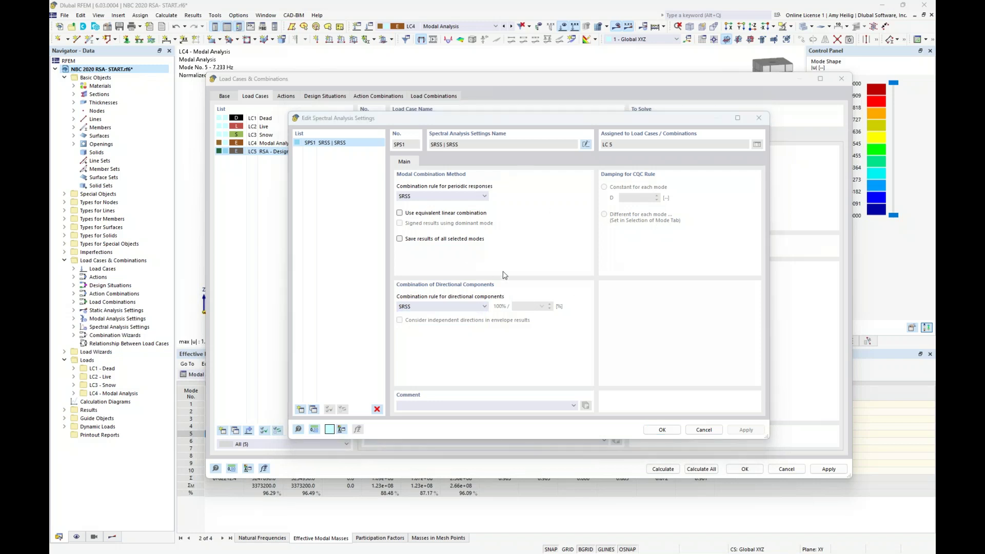
- Switch to the webinar presentation and advance to the Modal Combination Method slide
key(super+Tab)
click(421, 282)
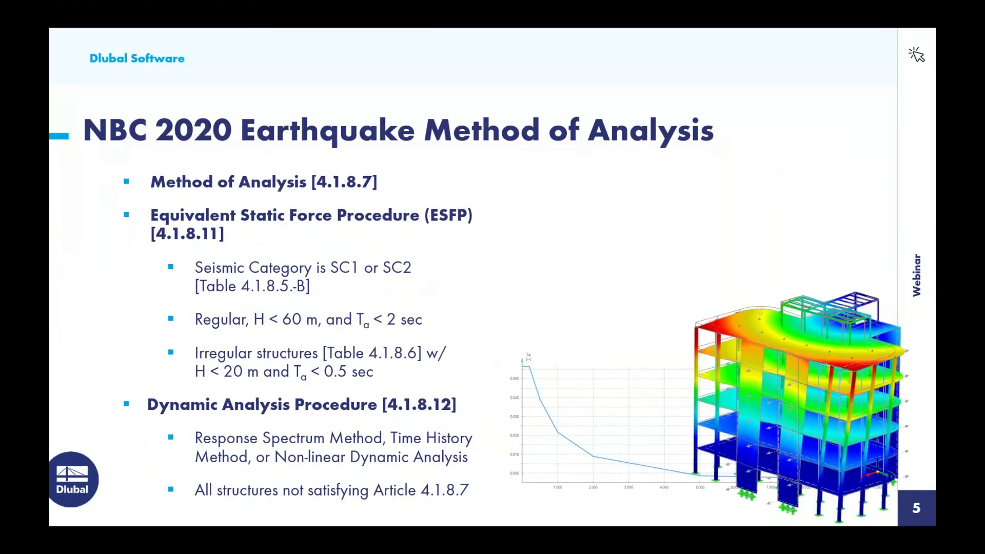
key(Right)
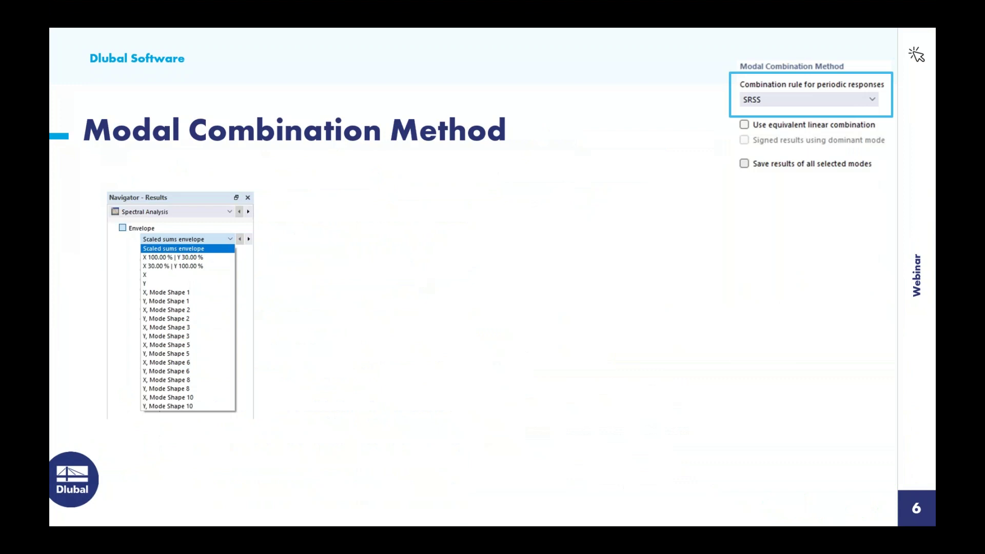
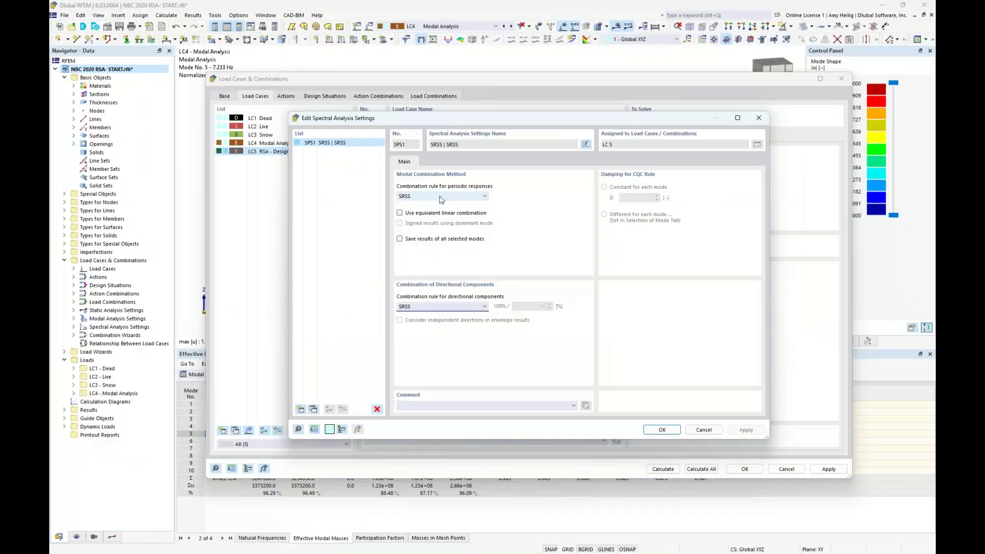
- Try the CQC combination rule for periodic responses and restore the SRSS rule
click(439, 198)
click(434, 212)
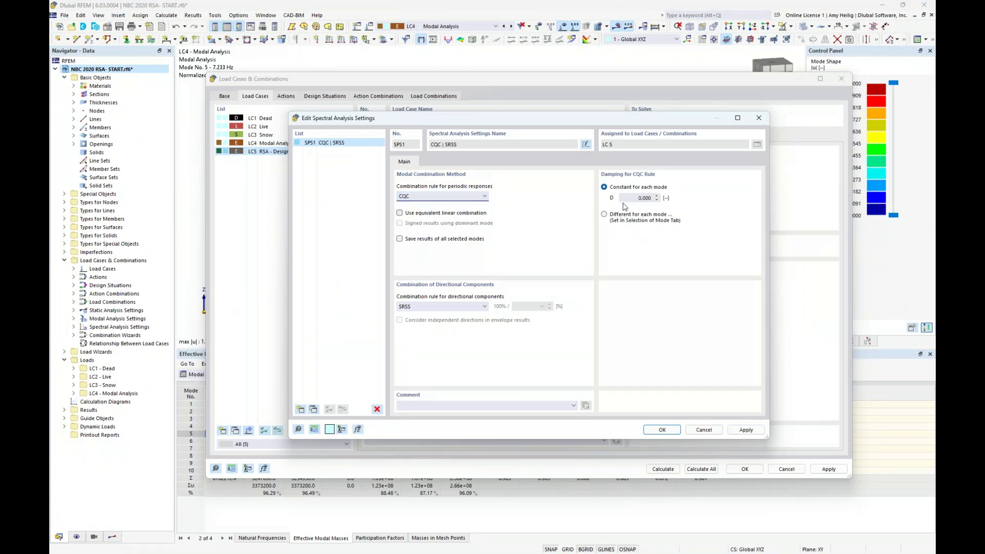
click(453, 198)
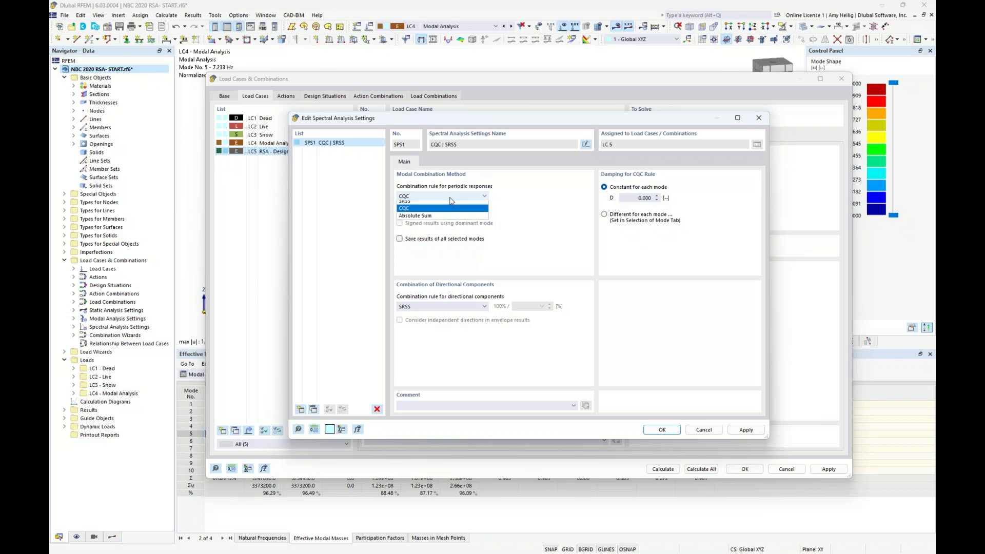
click(448, 209)
- Enable the equivalent linear combination and saving of all selected modes' results, and combine directional components by Scaled Sum at 100% / 30%
click(399, 213)
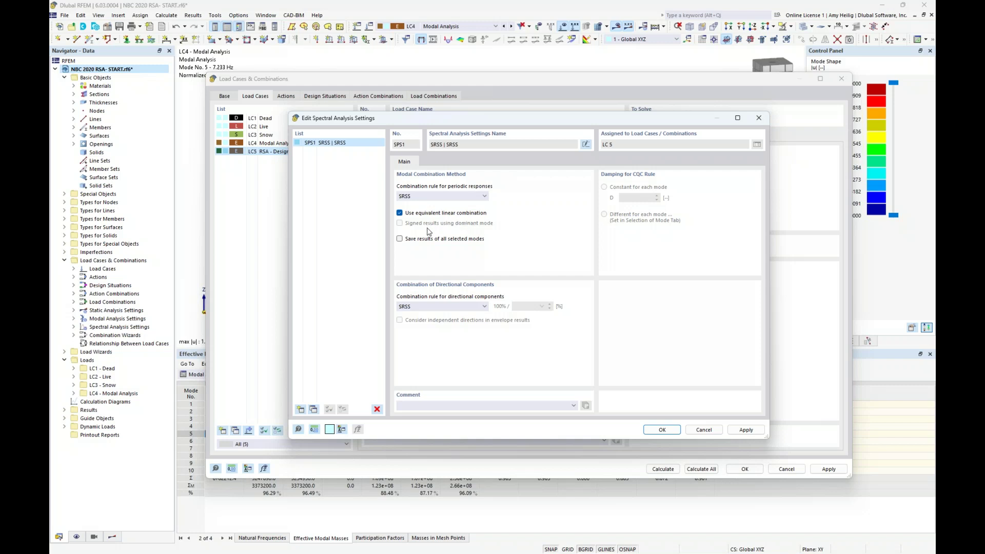
click(399, 239)
click(456, 308)
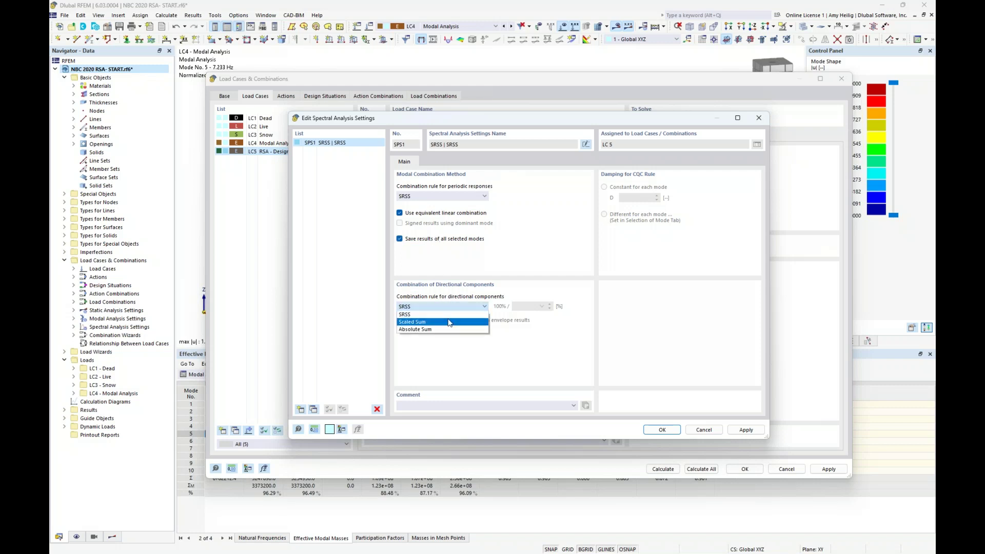
click(449, 322)
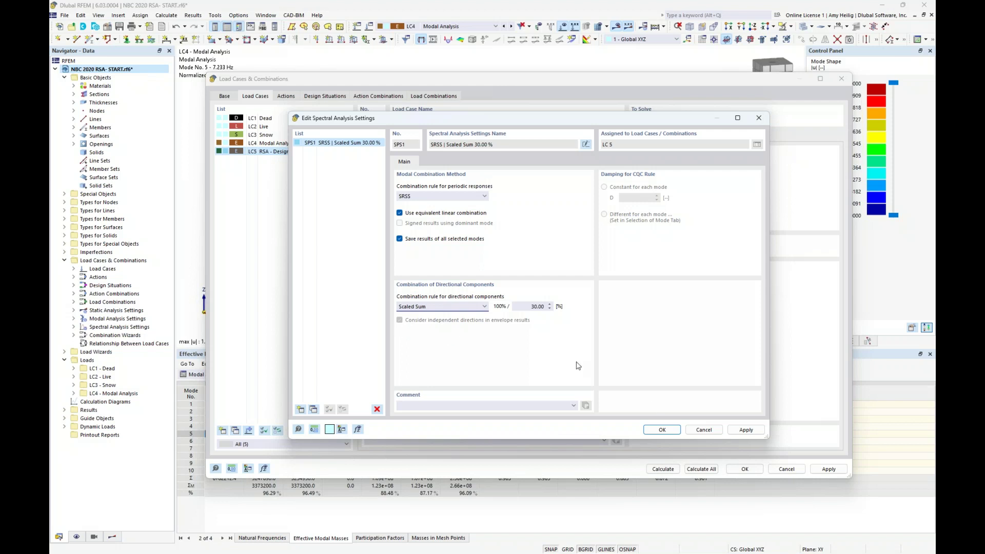
click(660, 429)
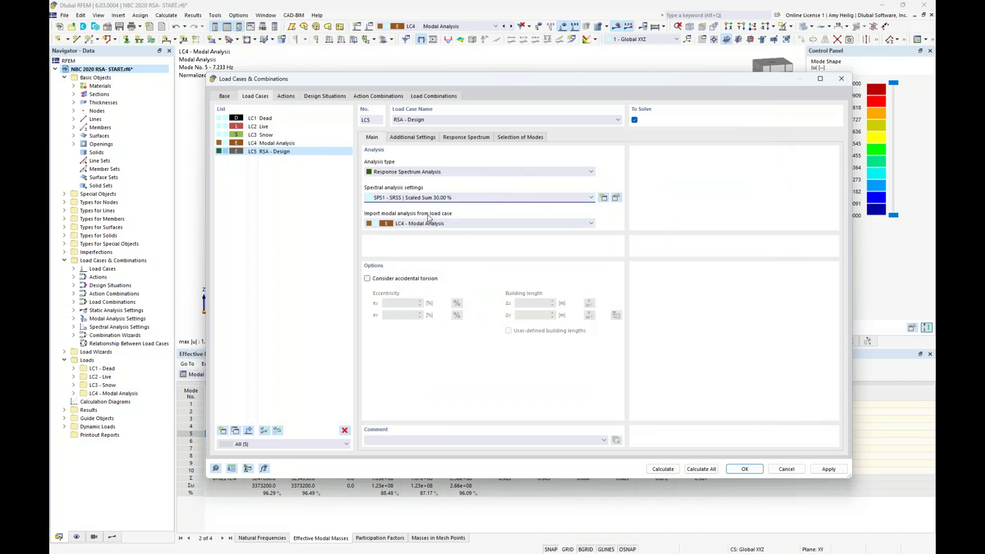
- Keep LC4 - Modal Analysis as import source and calculate the load case with accidental torsion at 10% eccentricity in X and Y
click(453, 222)
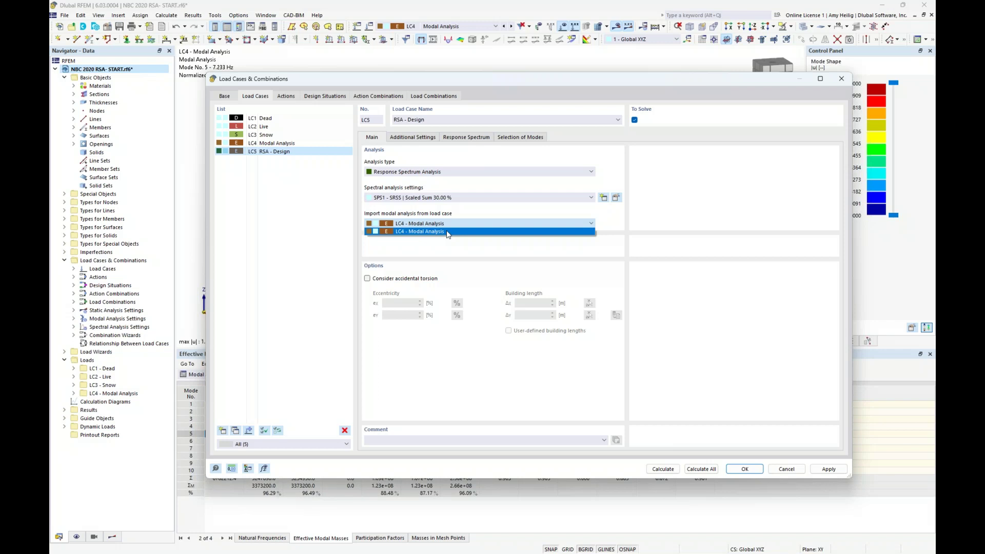
click(448, 232)
click(367, 279)
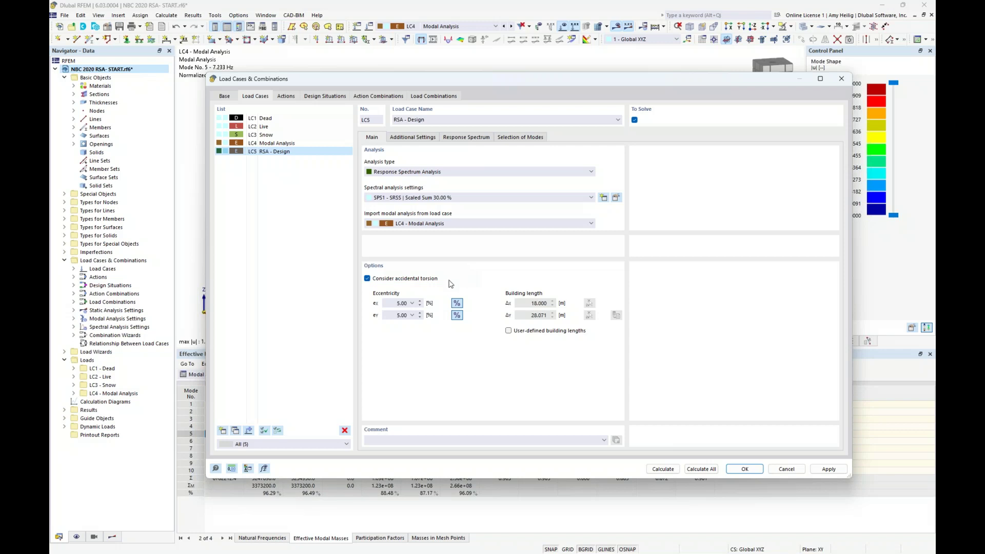
double_click(402, 303)
text(10)
key(Tab)
text(10)
click(392, 303)
click(663, 468)
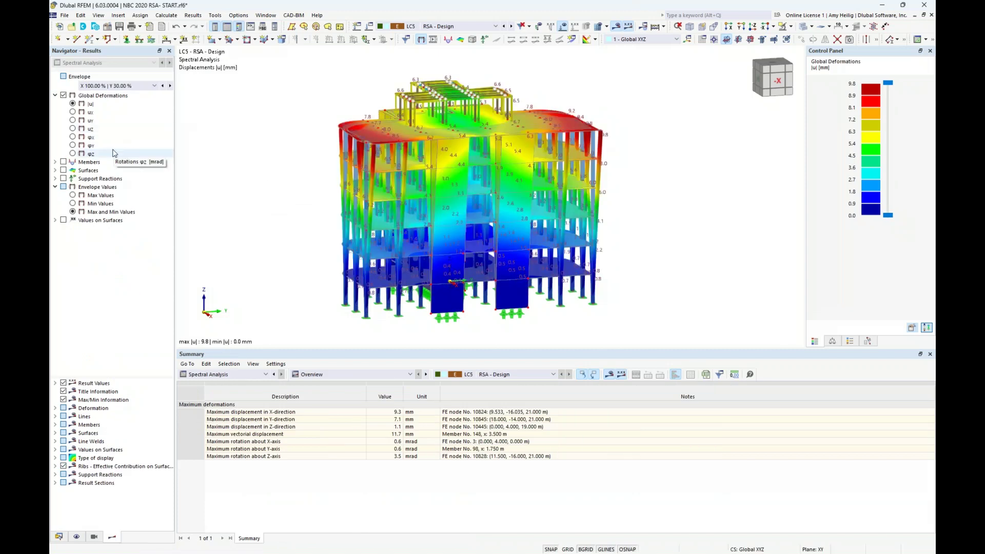
- View the global deformations for X, Mode Shape 1, for the X direction and for the scaled sums envelope
click(138, 86)
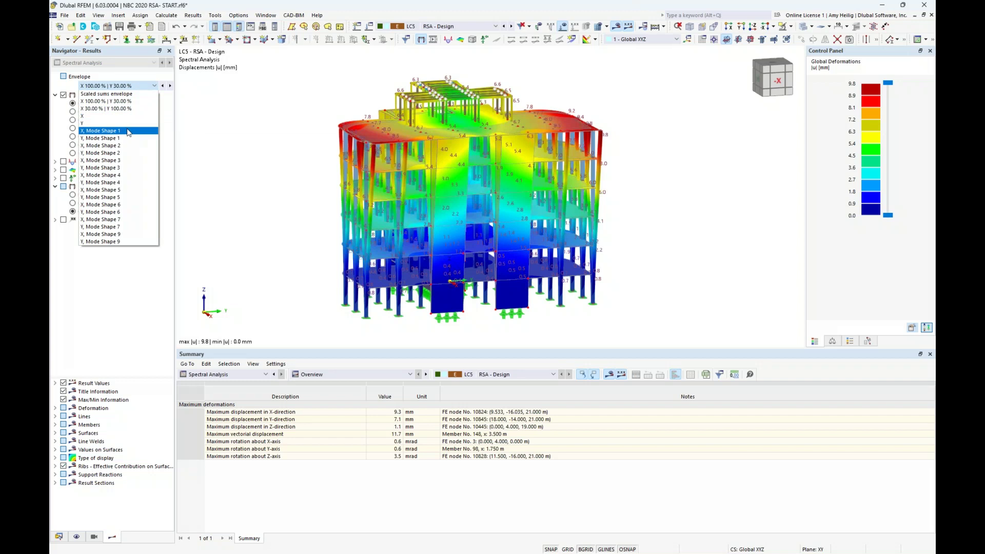
key(Escape)
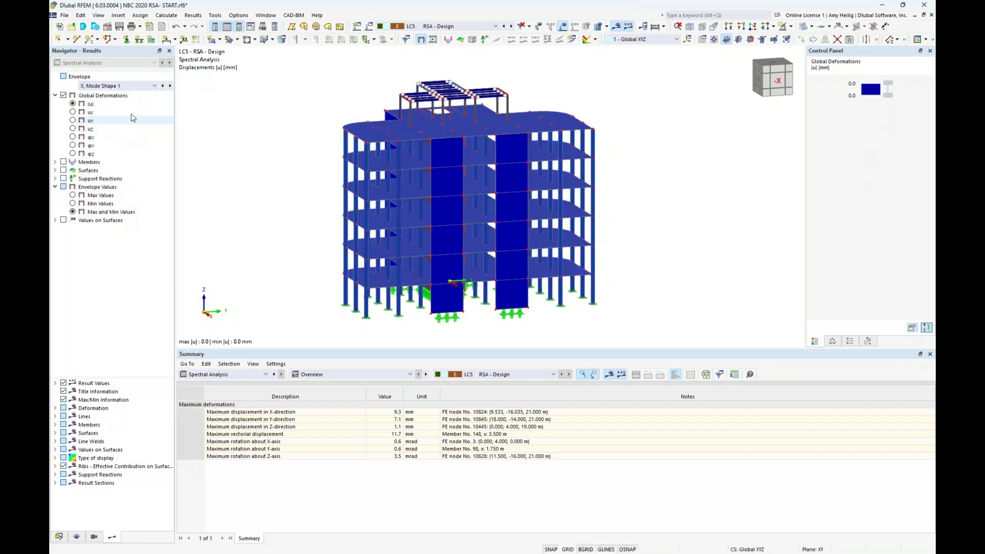
click(129, 86)
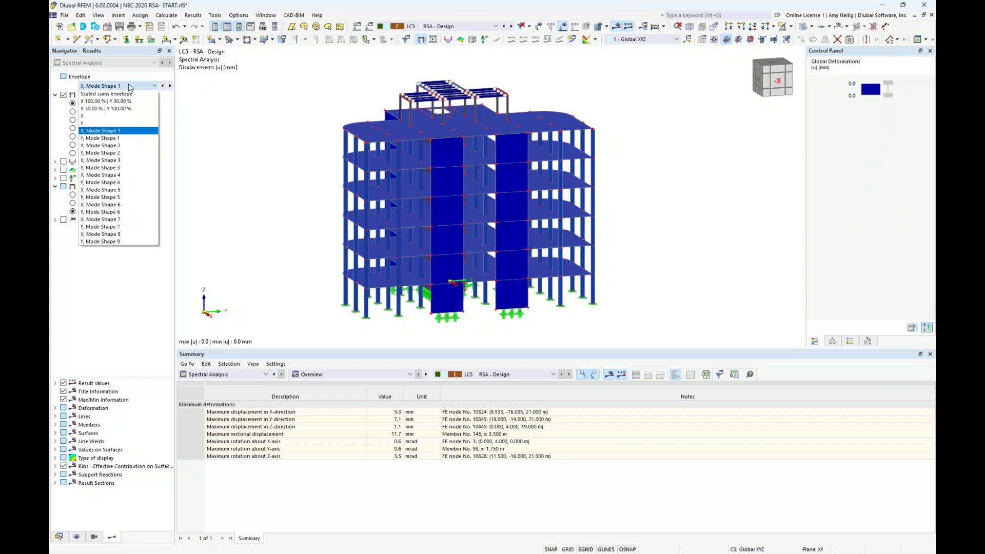
click(104, 116)
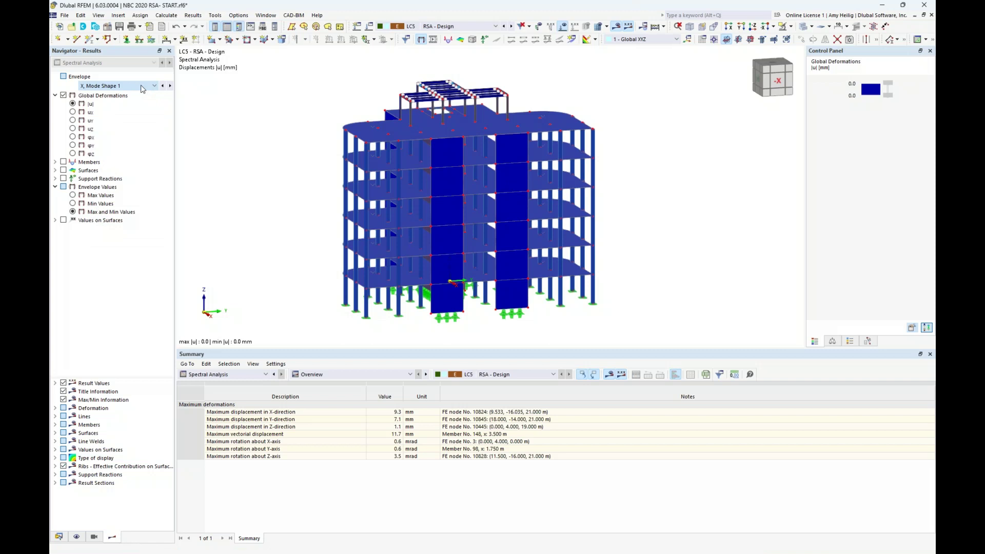
click(143, 87)
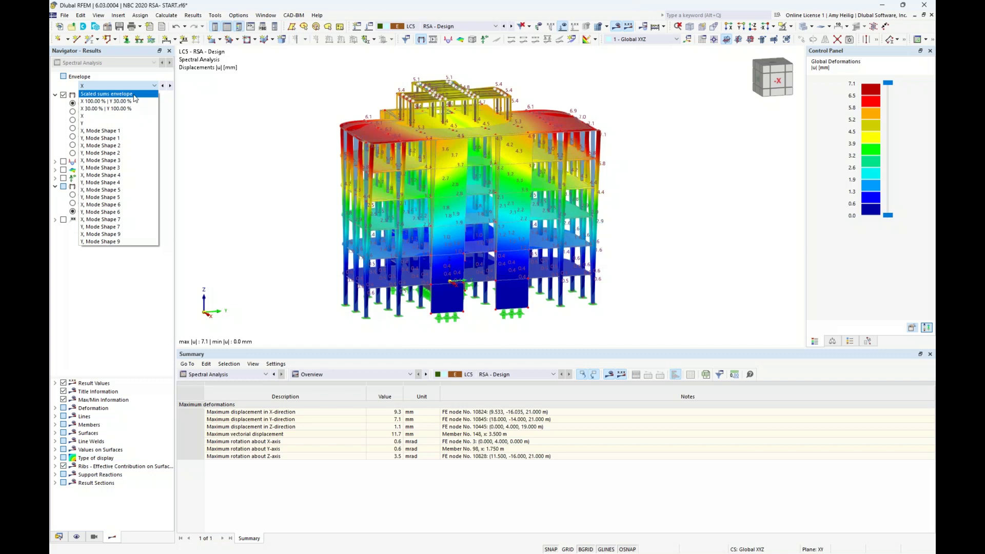
click(135, 94)
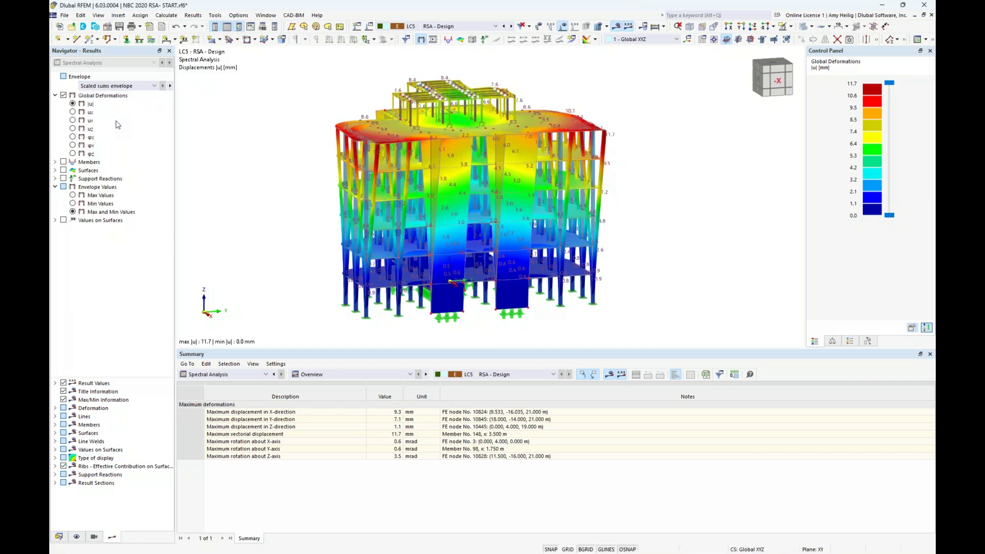
click(127, 88)
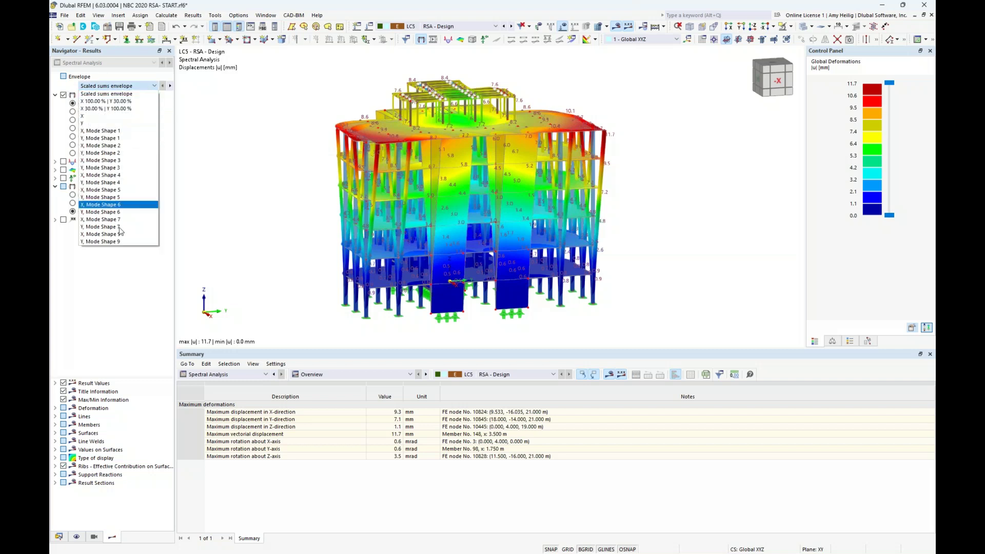
click(105, 287)
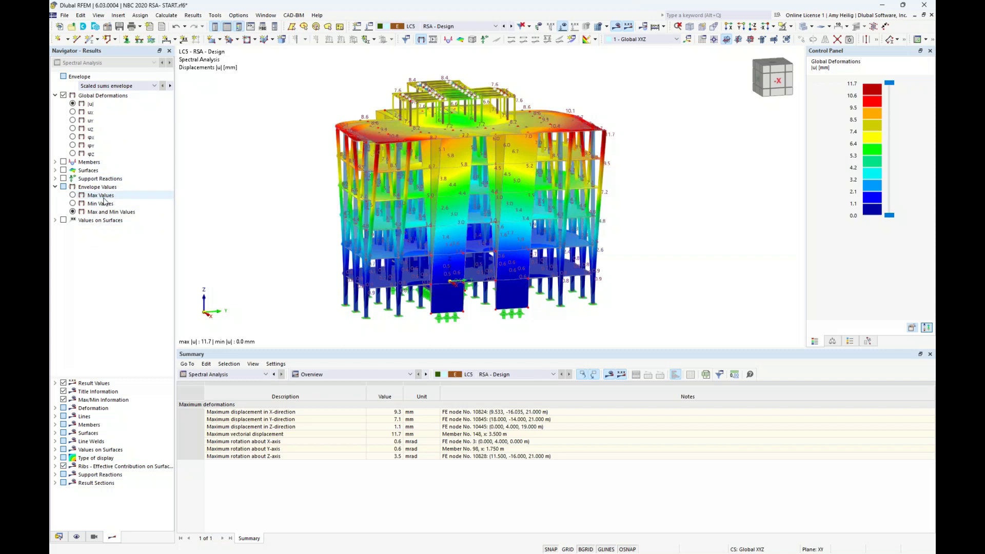
- Compare the deformed building using only the maximum envelope values and using both maximum and minimum values
ctrl+middle_drag(242, 224, 296, 230)
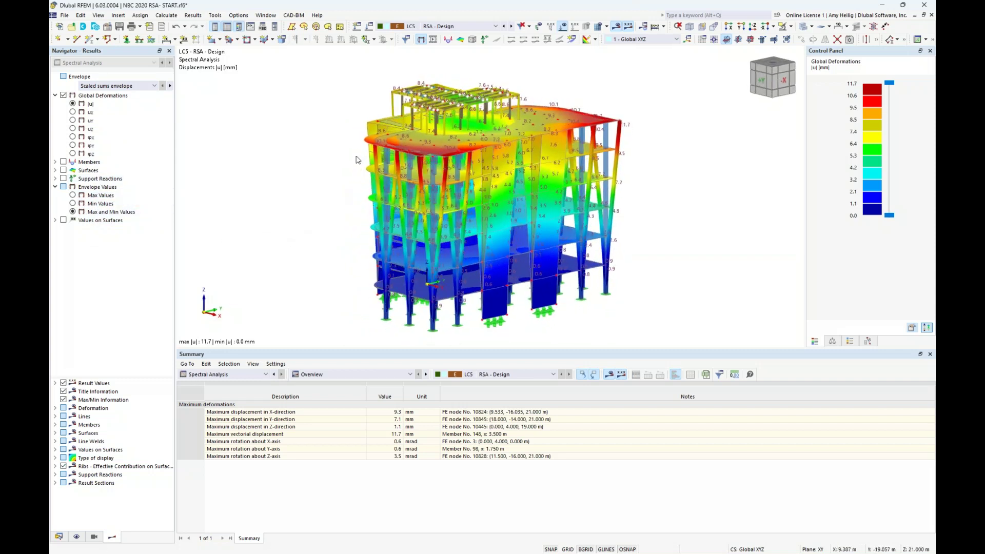
scroll(396, 157, up, 2)
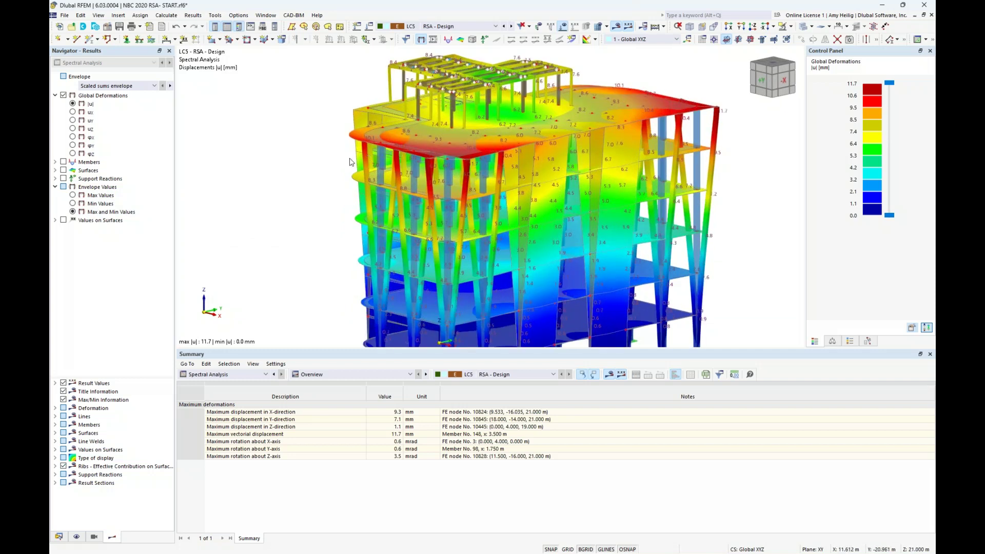
click(73, 195)
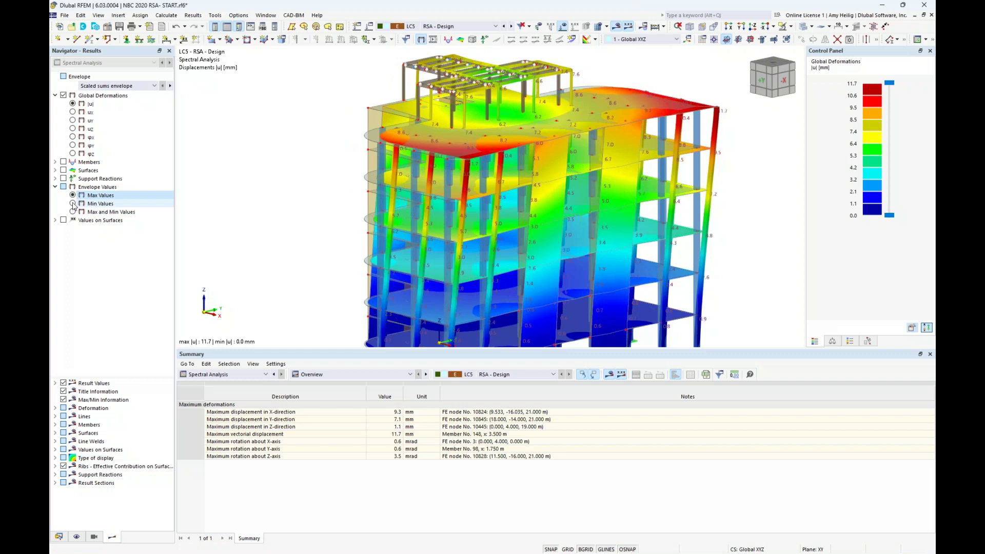
click(74, 211)
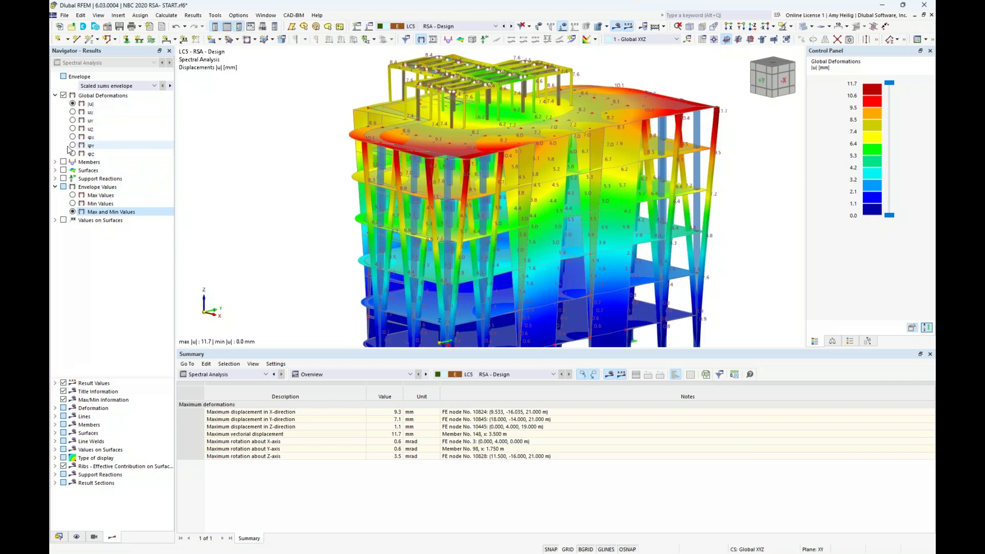
scroll(308, 197, down, 4)
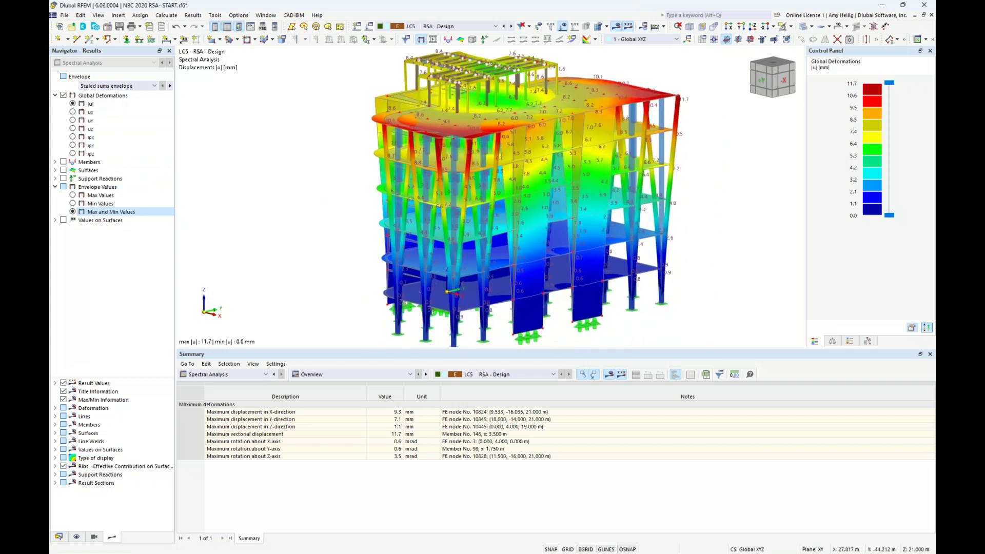
- Display the maximum envelope values of the members' axial force N on a wireframe view of the building
click(55, 162)
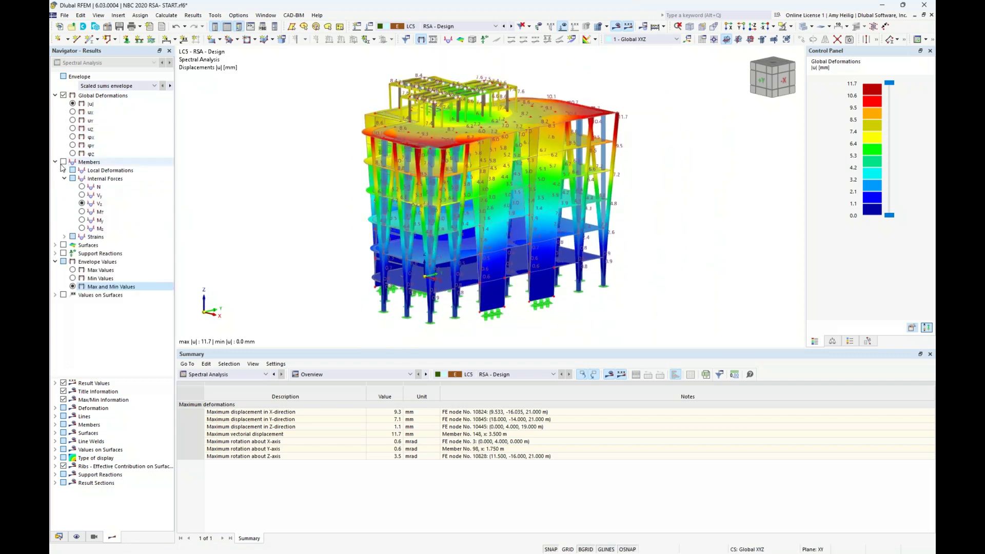
click(63, 162)
click(82, 187)
click(73, 270)
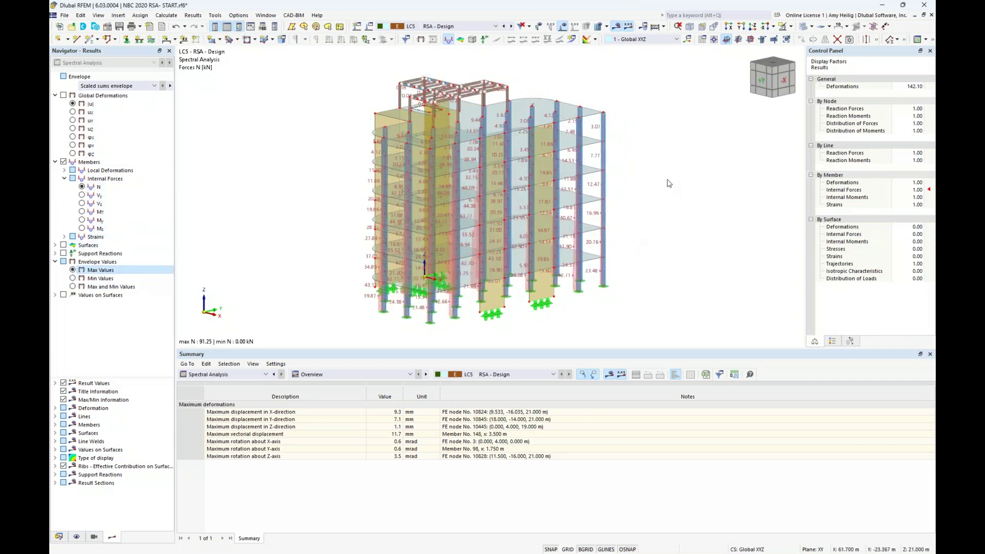
click(803, 26)
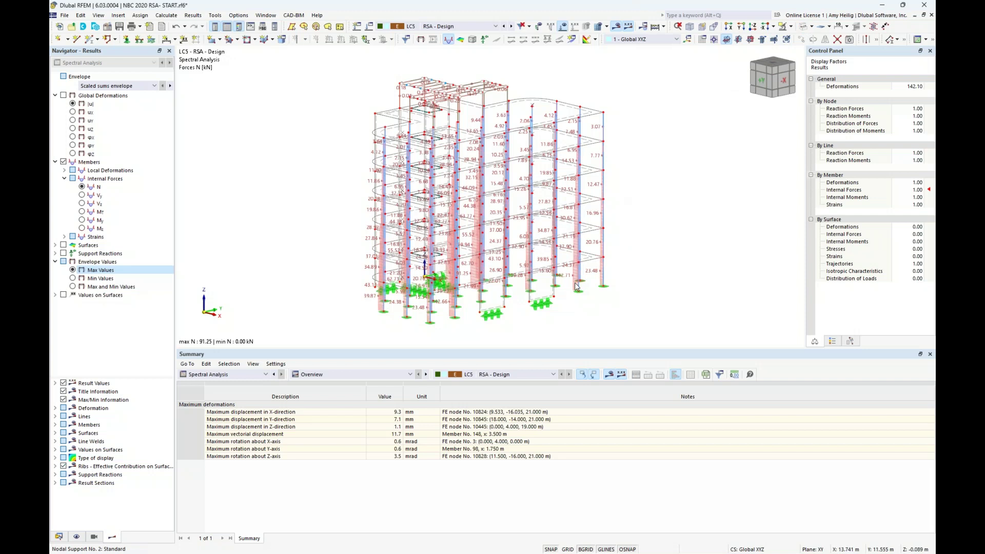
scroll(601, 288, up, 1)
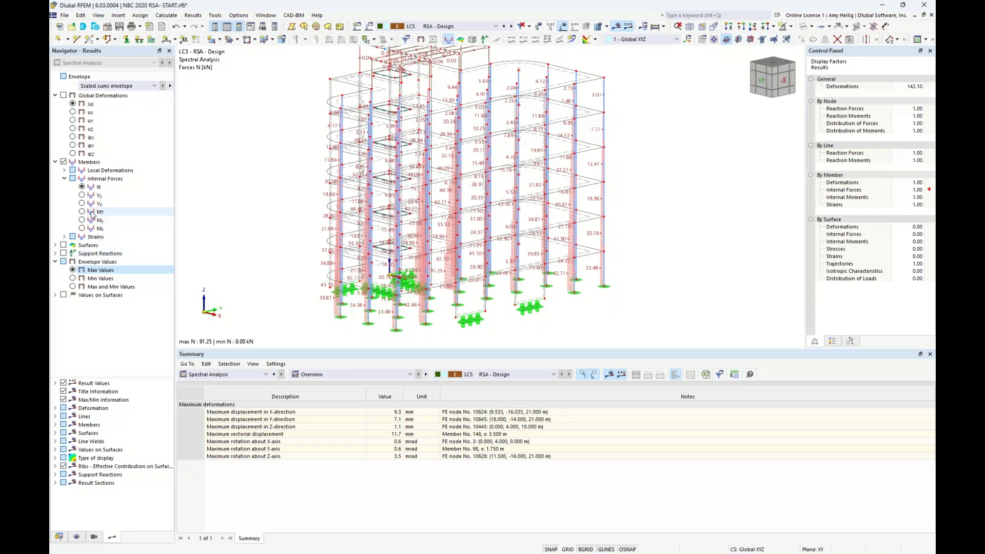
- Display the members' maximum envelope shear force Vz, followed by the bending moment My
click(82, 204)
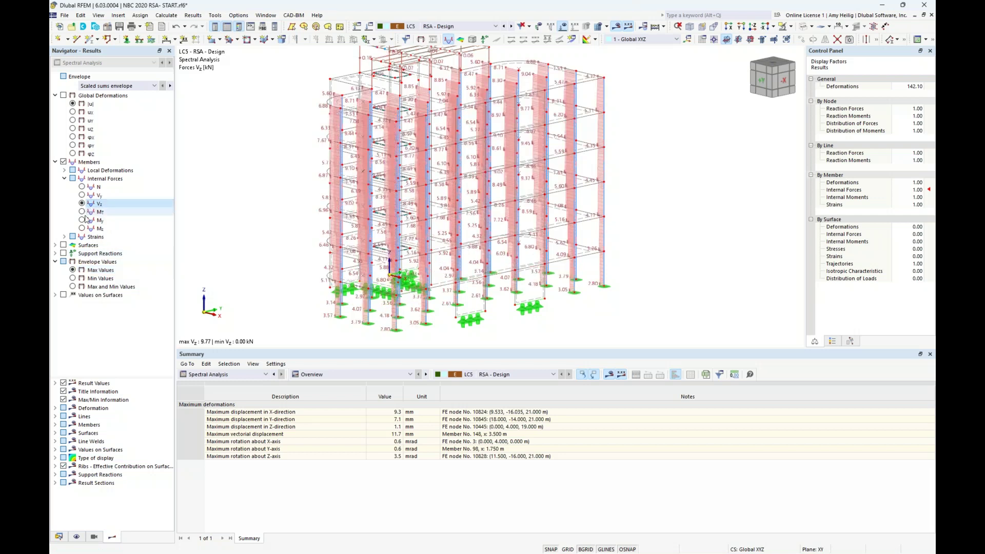
click(83, 220)
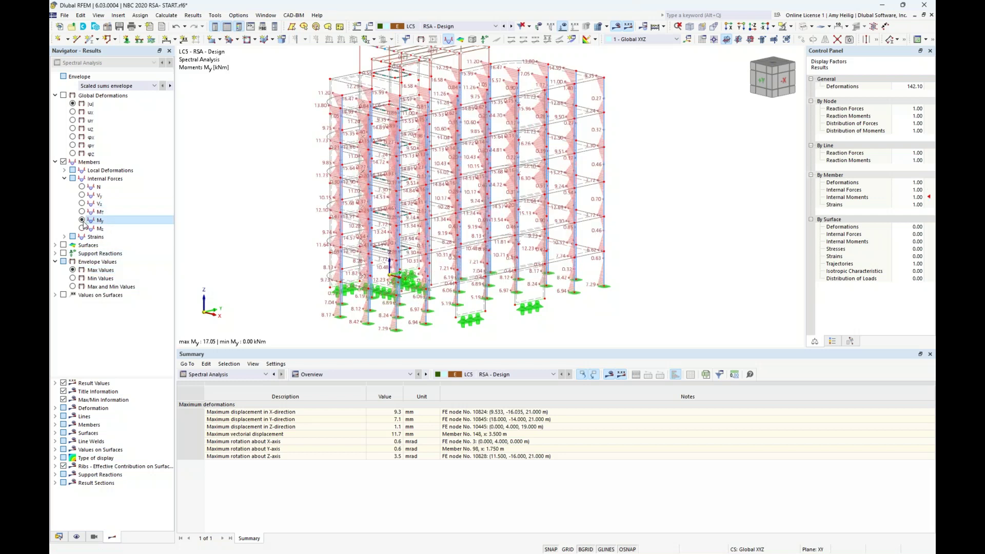
click(55, 162)
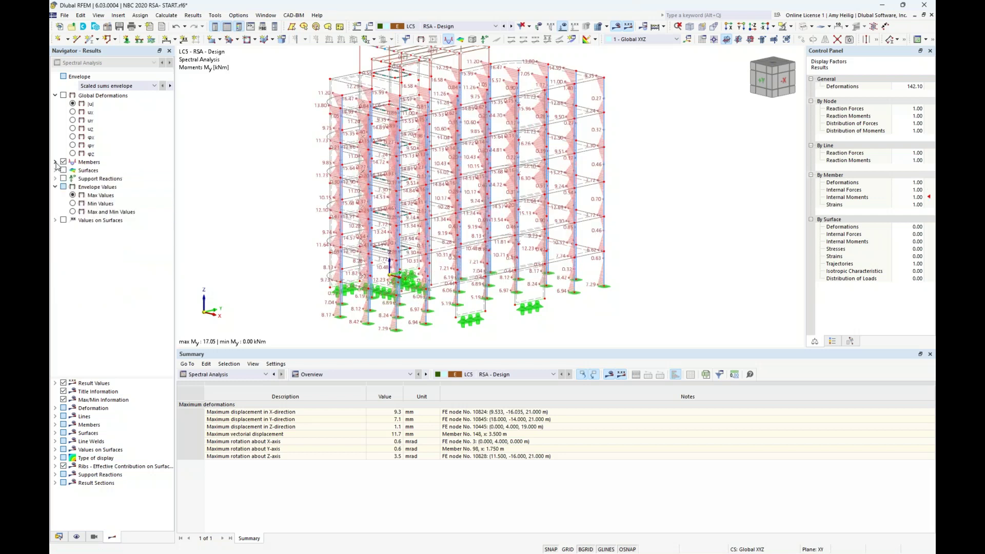
- Replace the member results with the surface internal forces and view moments mx and my, then axial forces nx and ny
click(63, 162)
click(64, 170)
click(56, 170)
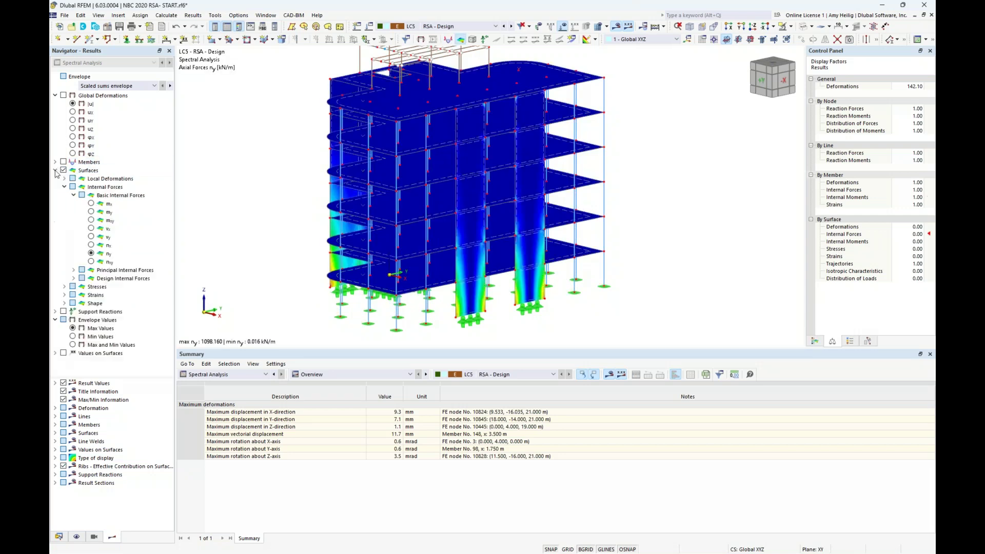
click(91, 204)
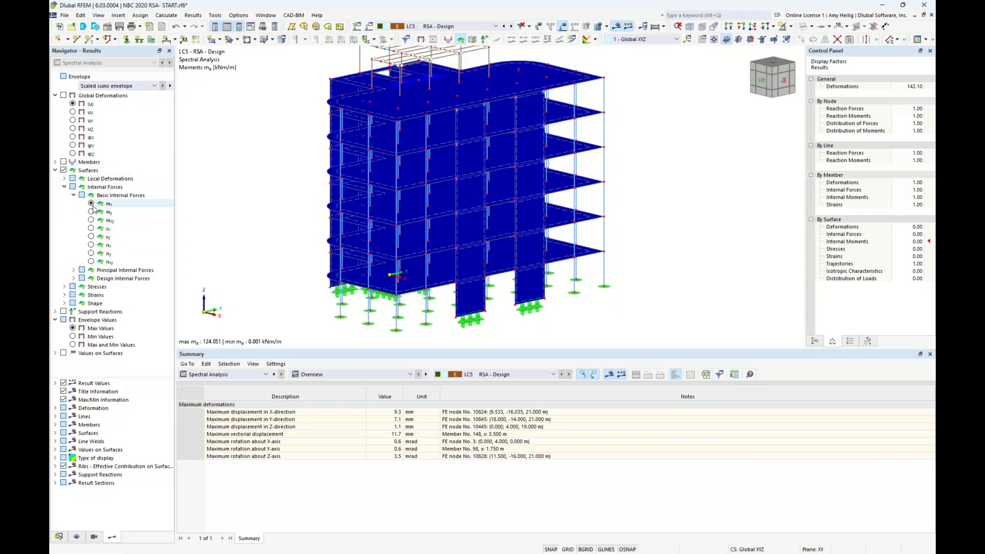
click(91, 212)
click(813, 341)
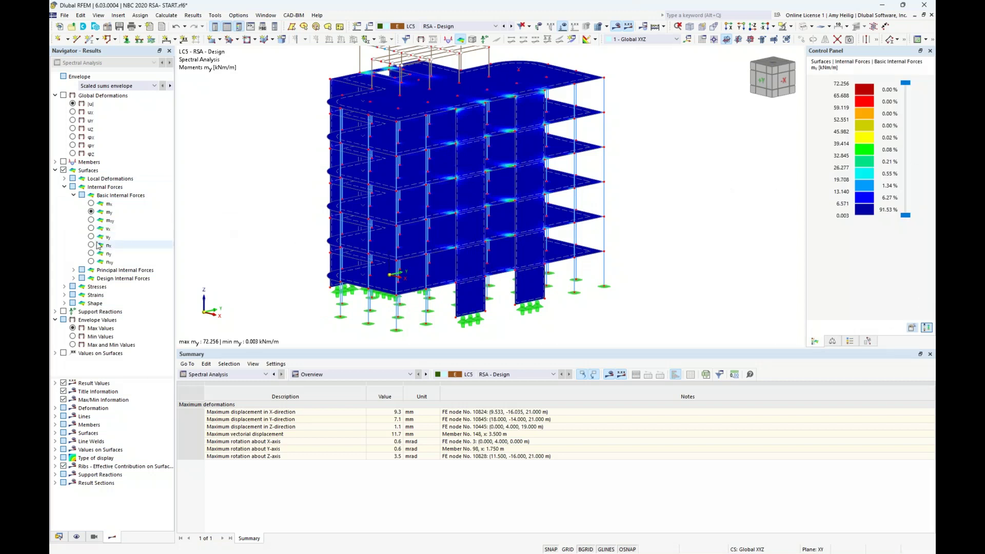
click(90, 244)
click(91, 253)
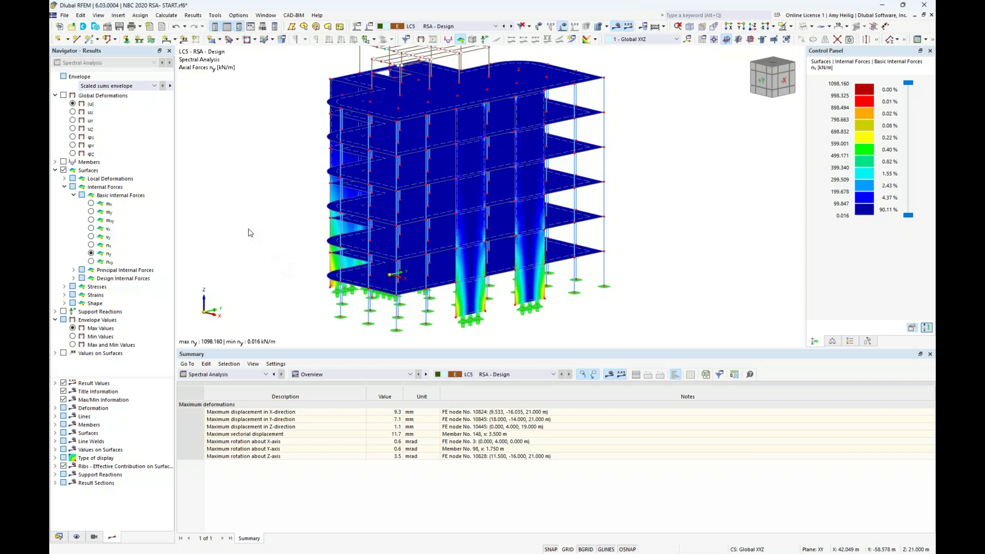
click(55, 170)
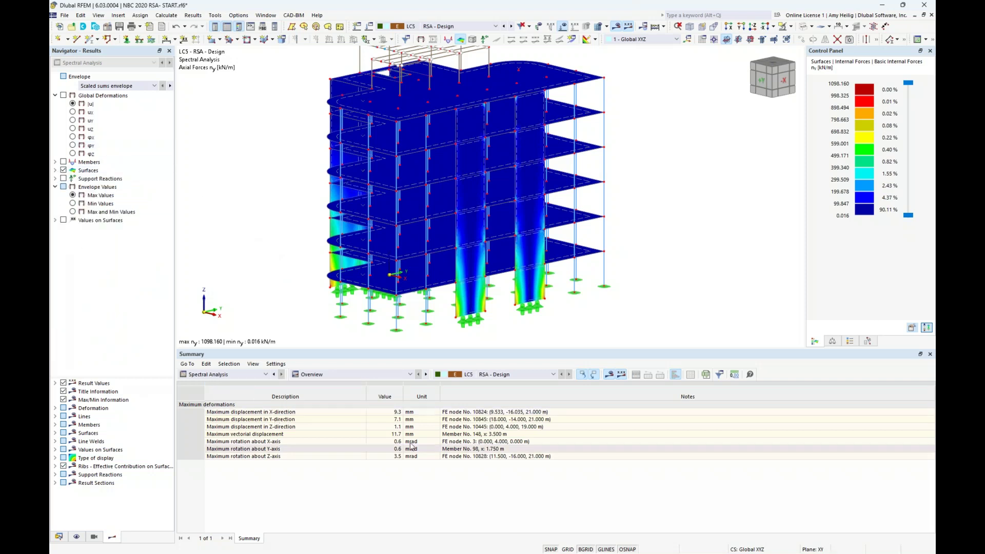
- List the spectral analysis internal forces by member in the results table and inspect the values for member 1
click(242, 375)
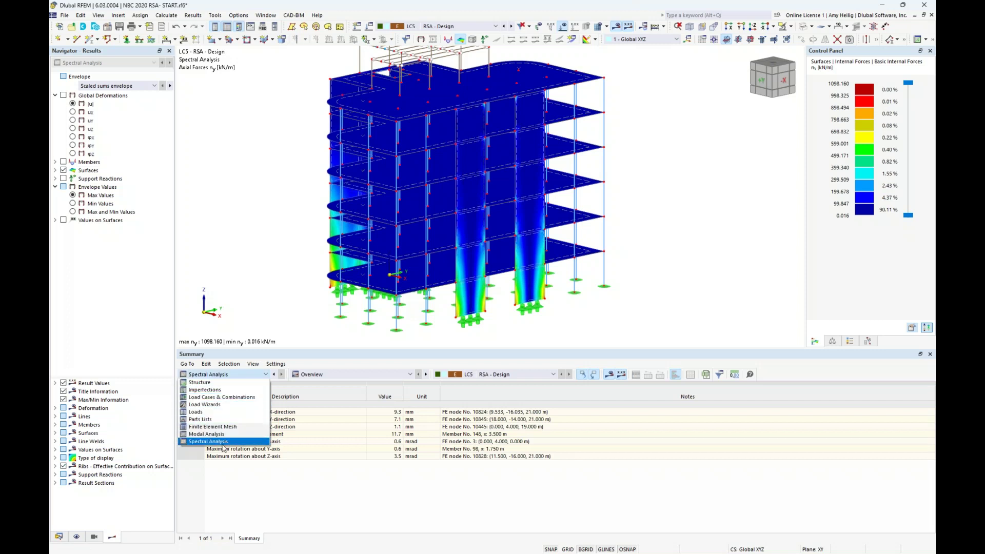
click(367, 374)
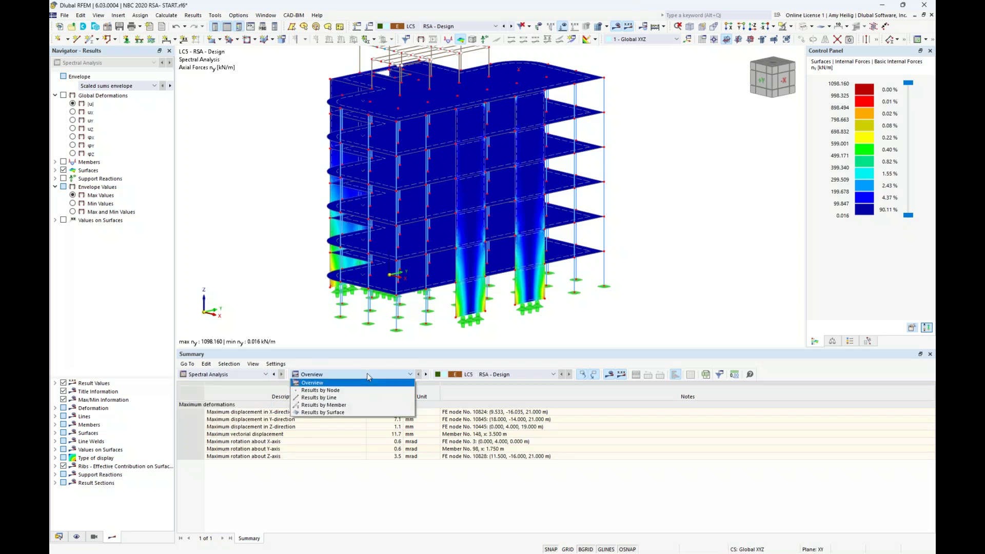
click(363, 406)
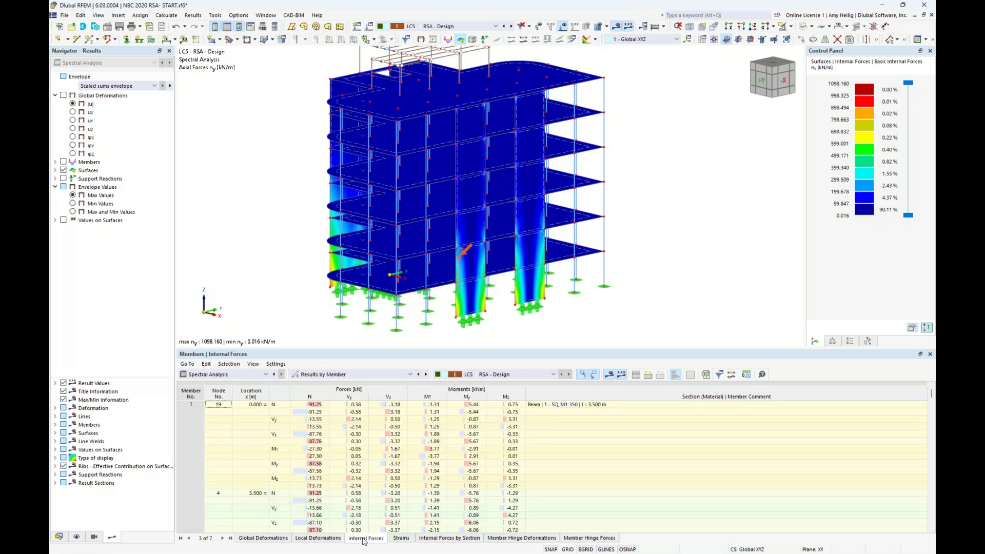
click(359, 464)
click(339, 450)
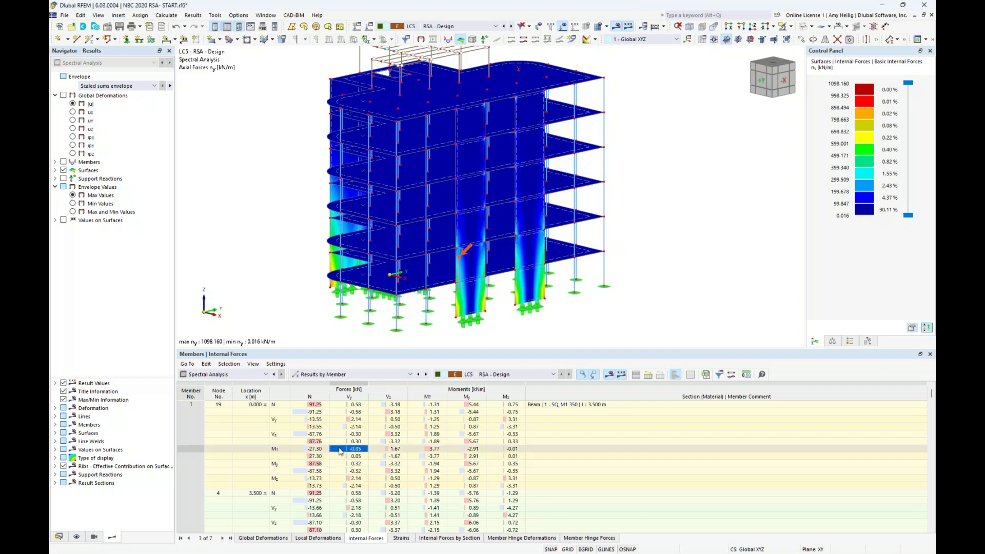
- Hide the surface results and examine the extreme internal forces of member 1, then review the available result table categories
click(63, 170)
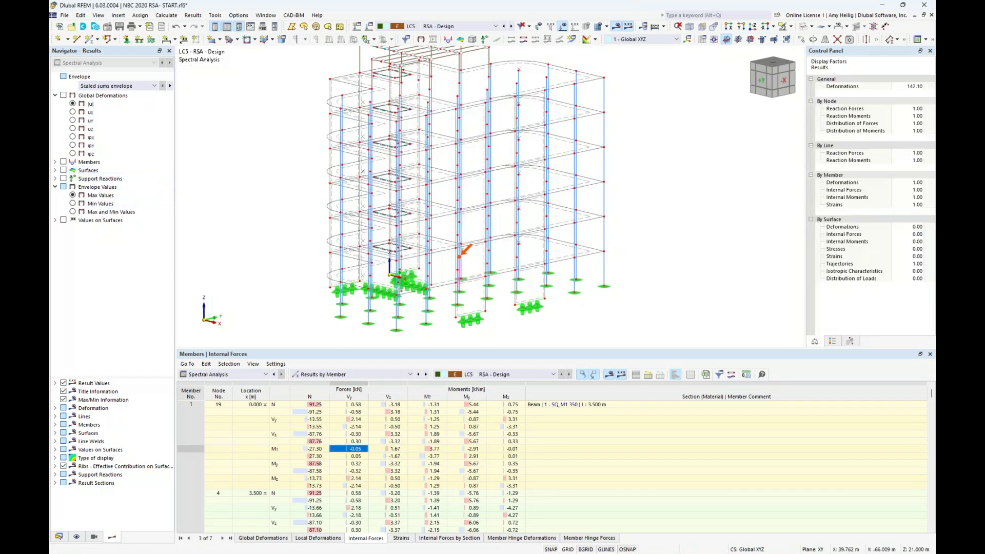
click(347, 501)
scroll(347, 501, down, 5)
scroll(349, 499, down, 1)
click(349, 499)
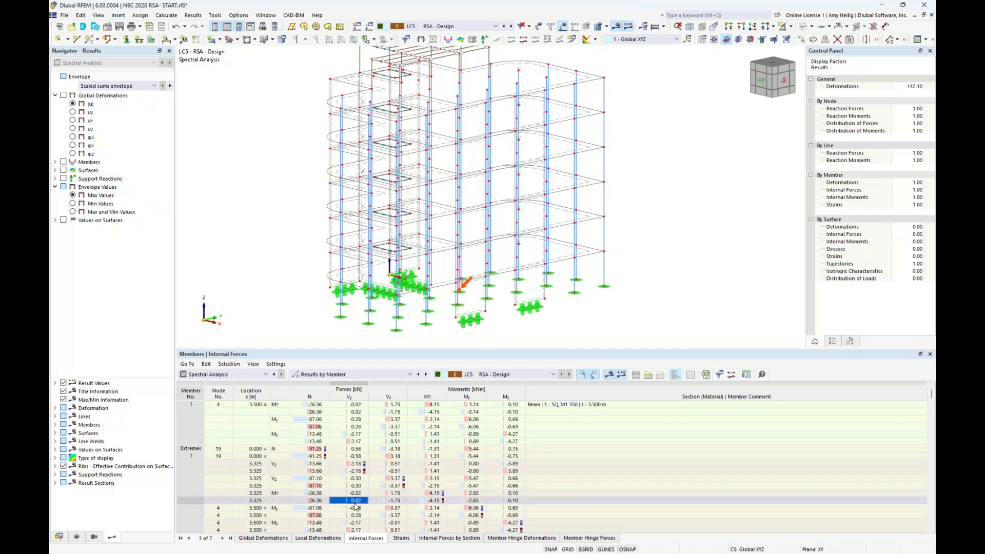
ctrl+middle_drag(563, 239, 536, 234)
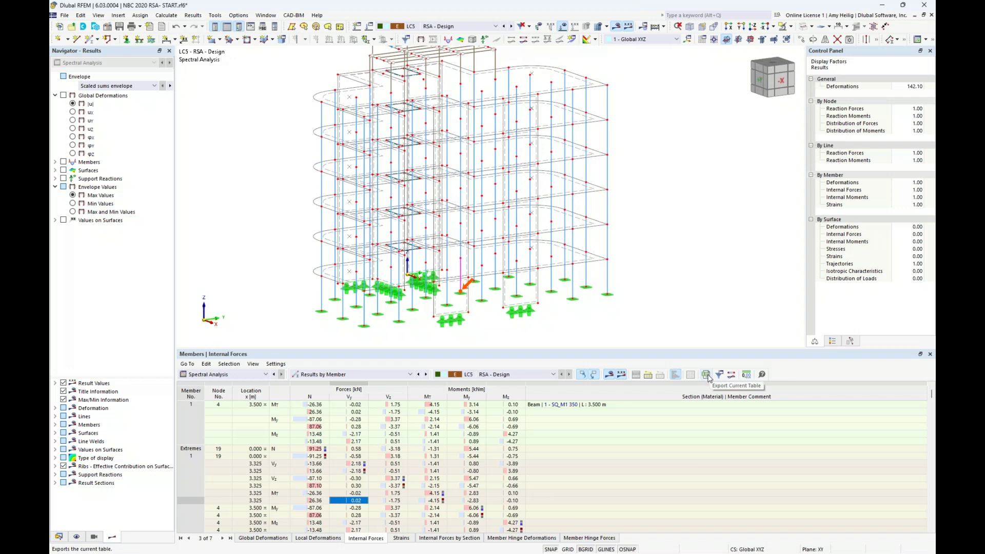
click(313, 375)
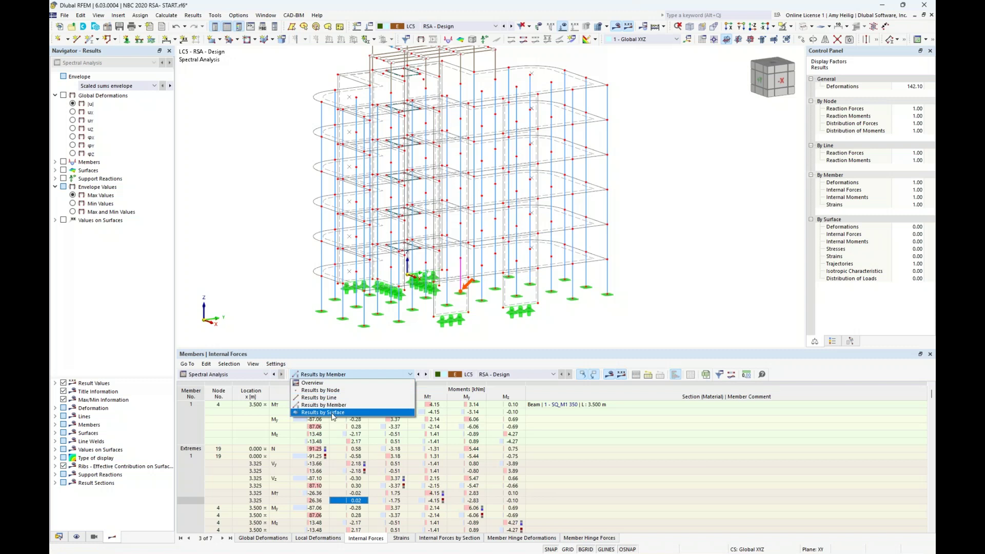
click(259, 284)
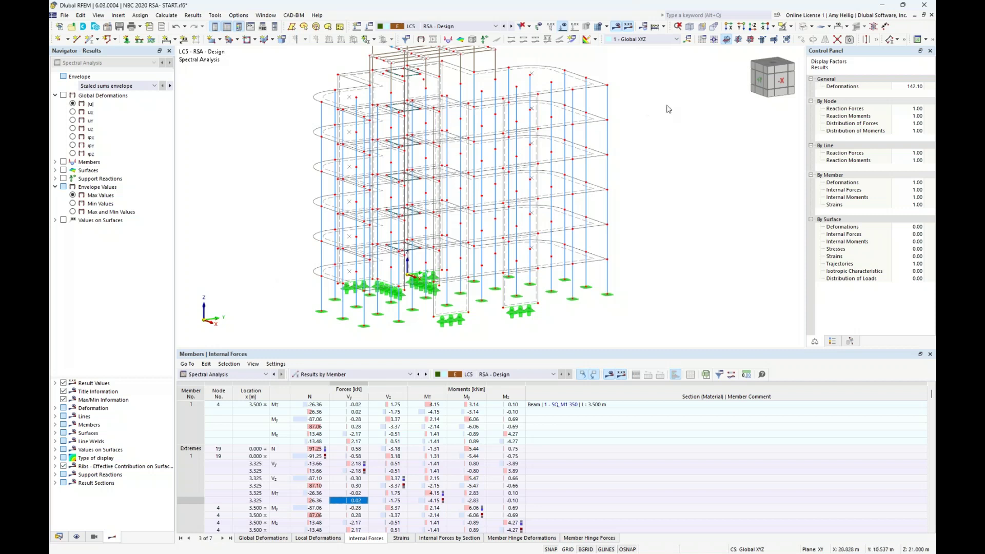
- Display the building as a transparent solid model and reduce the results table height to enlarge the model view
click(804, 28)
click(804, 28)
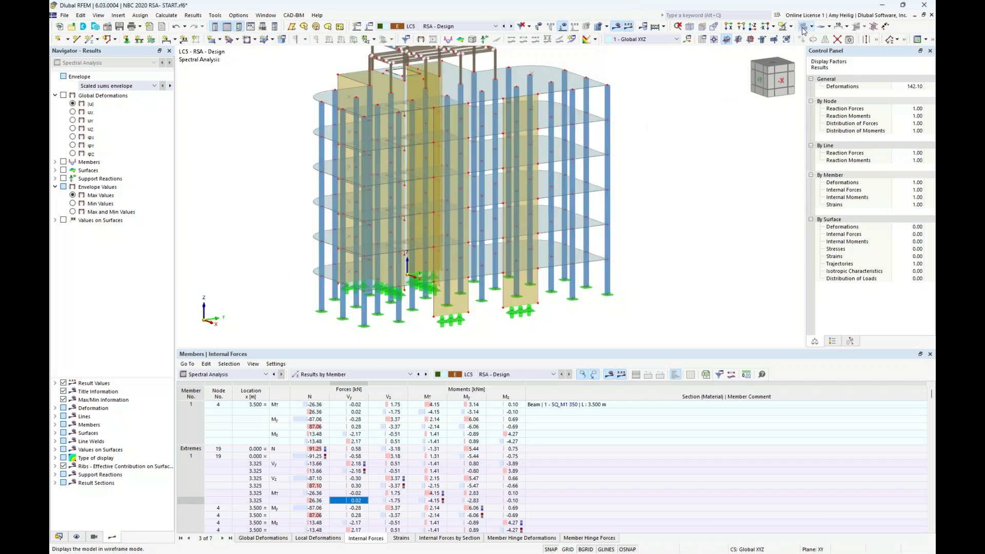
middle_drag(668, 181, 653, 200)
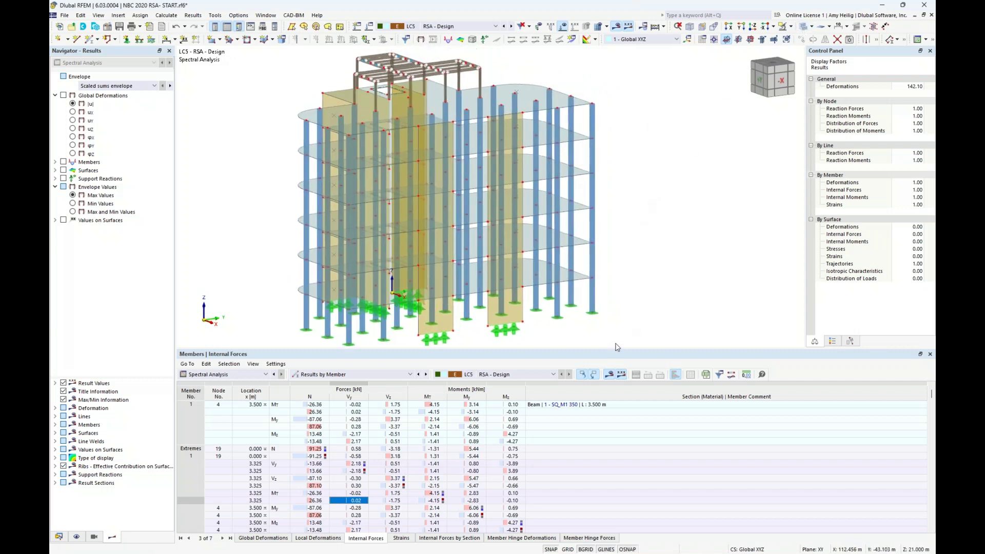
drag(615, 349, 616, 402)
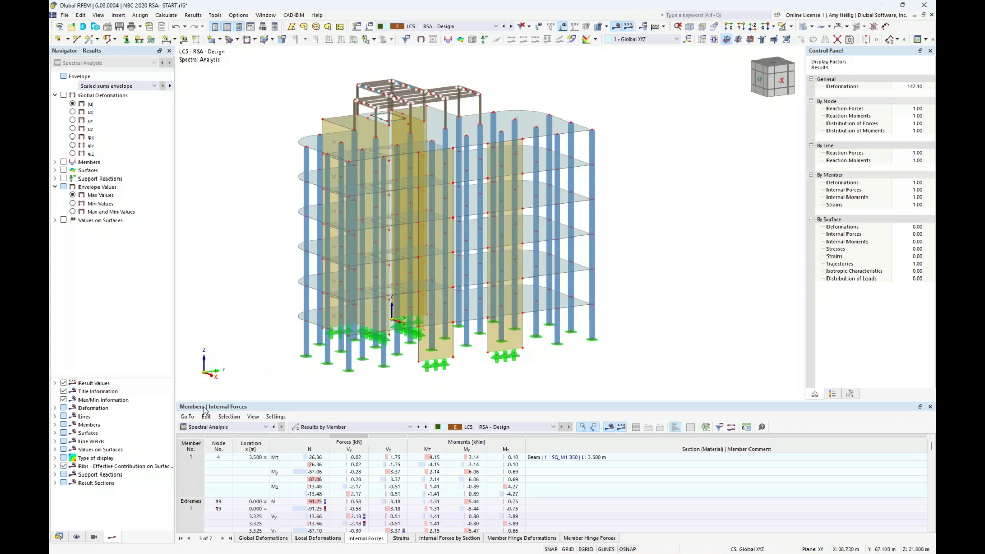
- Activate the Building Model add-on in the model's base data
click(62, 536)
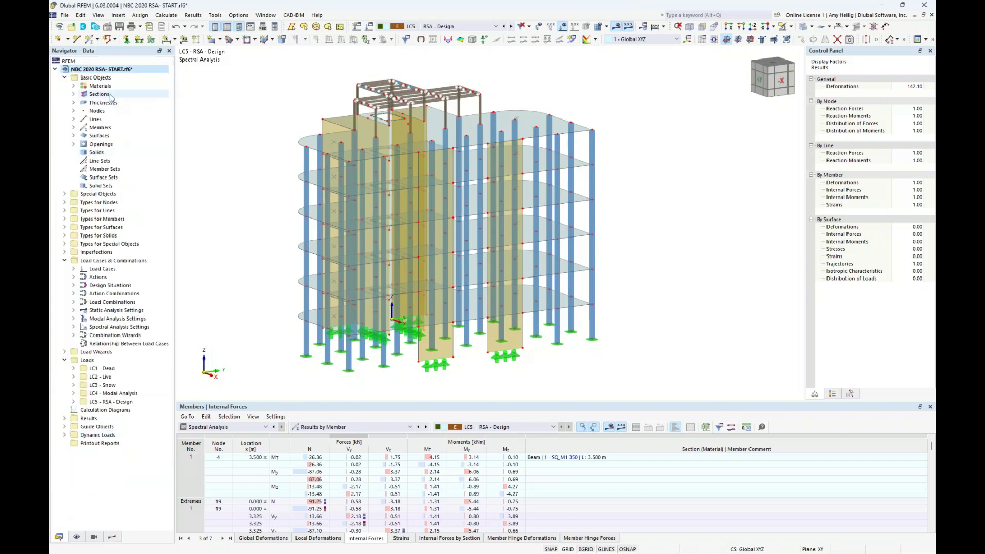
right_click(107, 71)
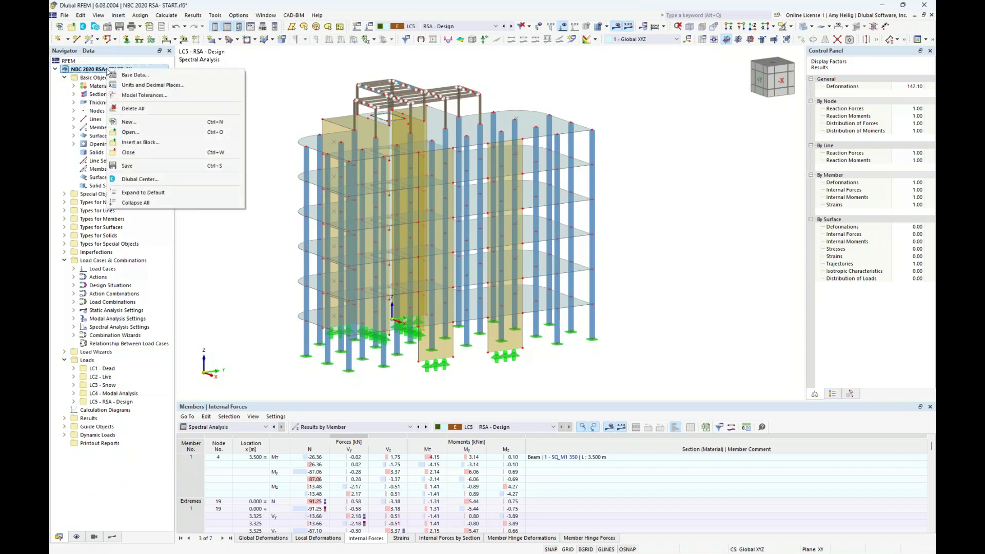
click(127, 76)
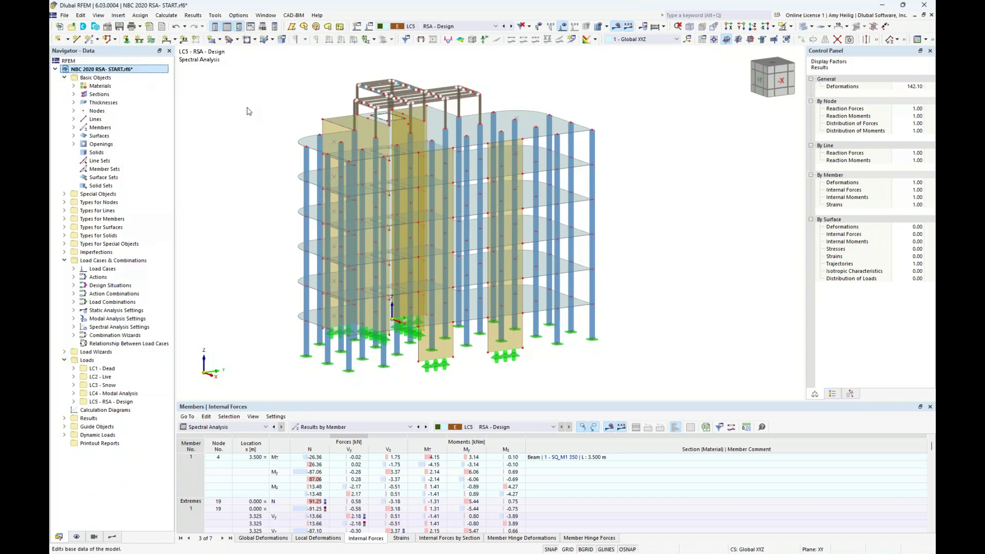
click(341, 102)
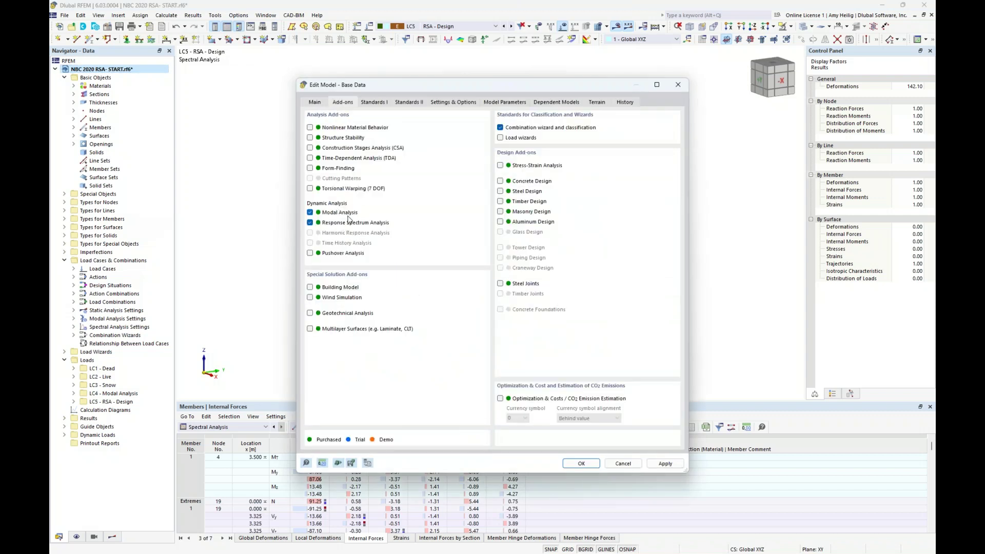
click(310, 287)
click(575, 468)
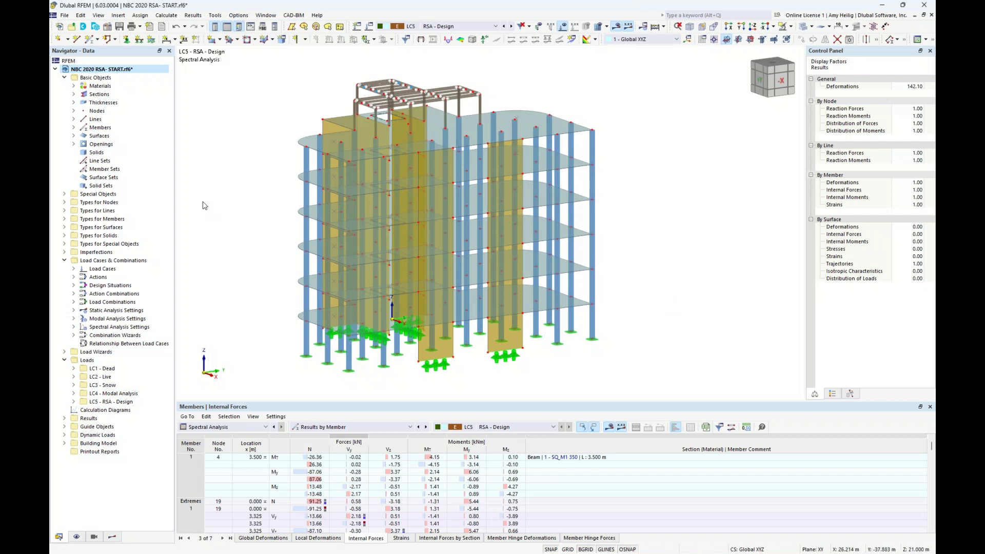
- Collapse the model's data tree and expand only the Building Model category
middle_drag(282, 257, 328, 256)
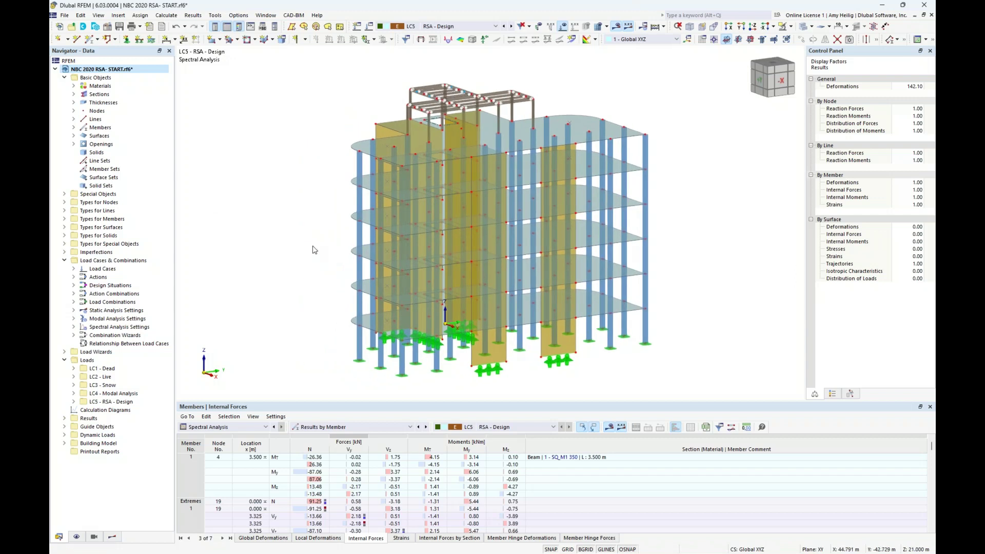
right_click(113, 80)
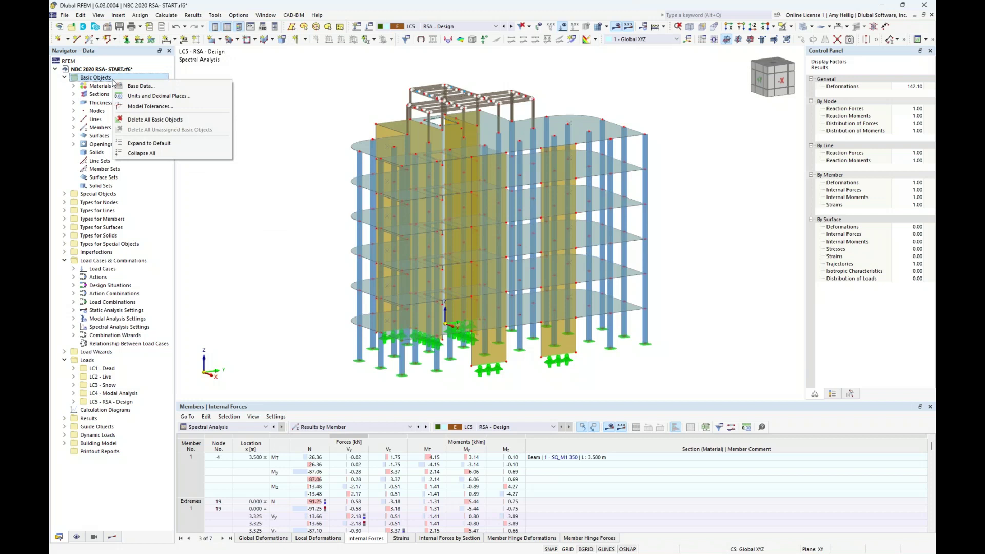
click(142, 152)
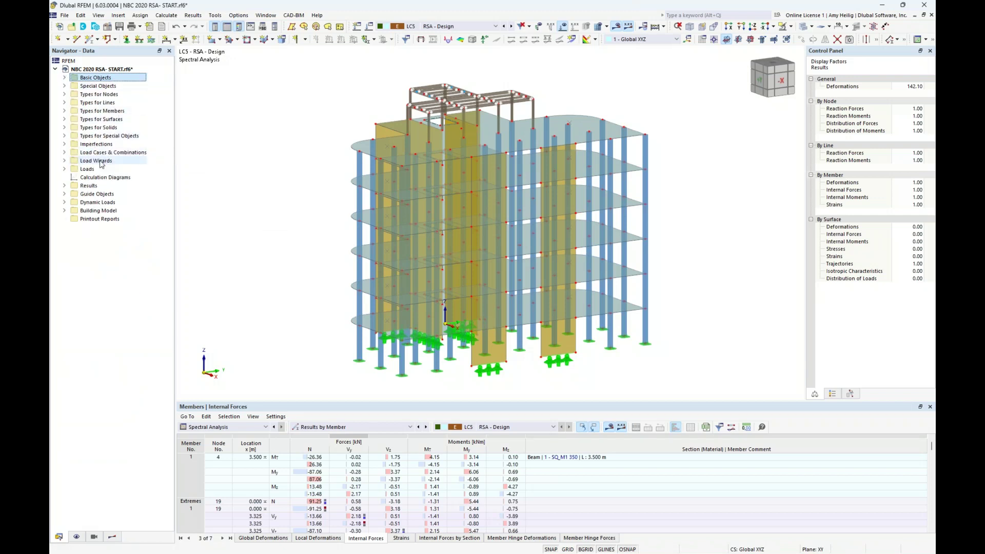
click(64, 211)
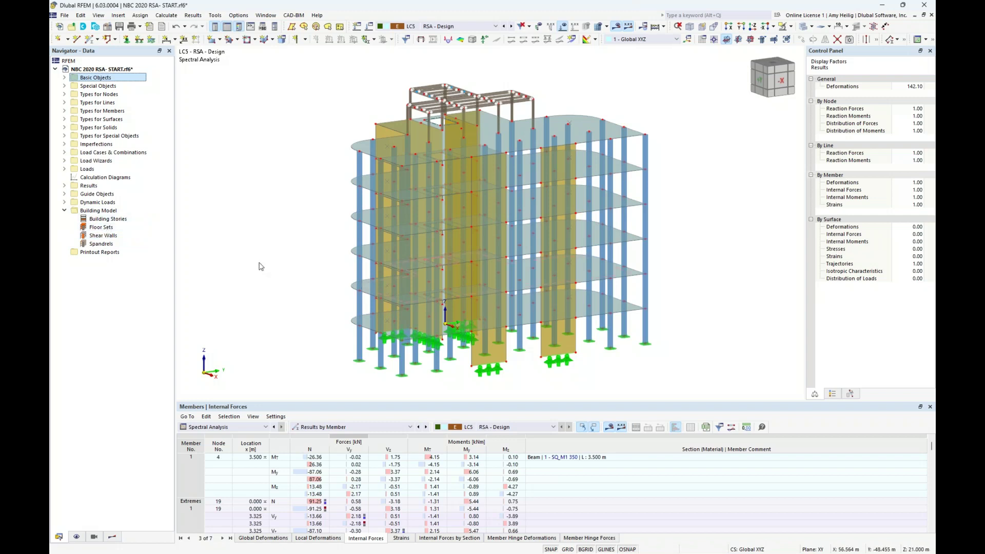
- Start a new building story in the Building Model category
right_click(128, 219)
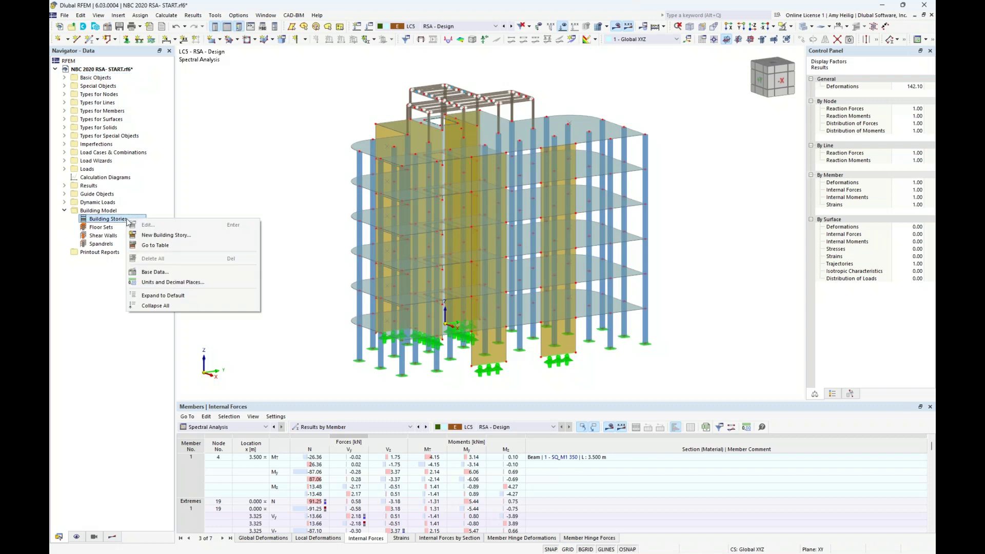
click(151, 236)
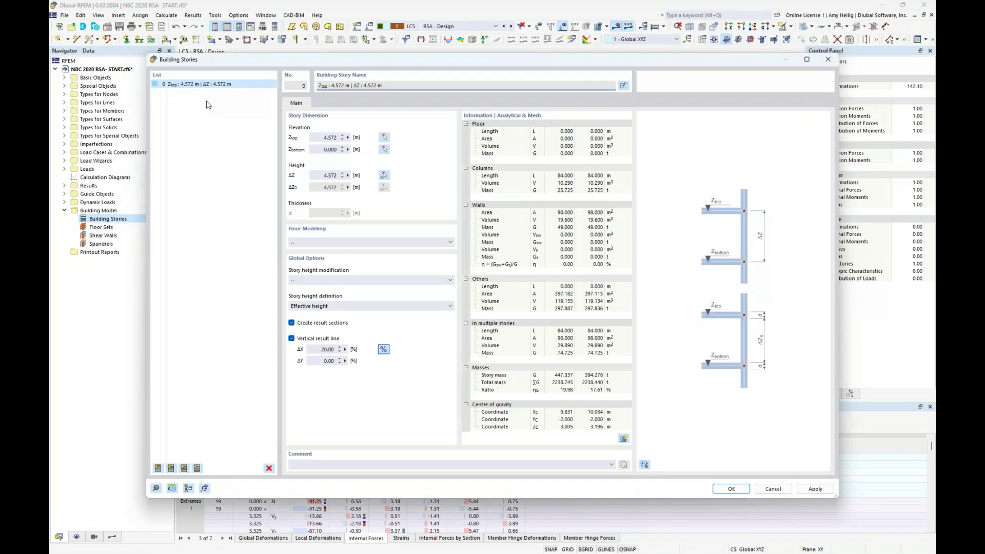
- Try to define the story height by picking the base and top points of a ground-floor corner column
click(384, 180)
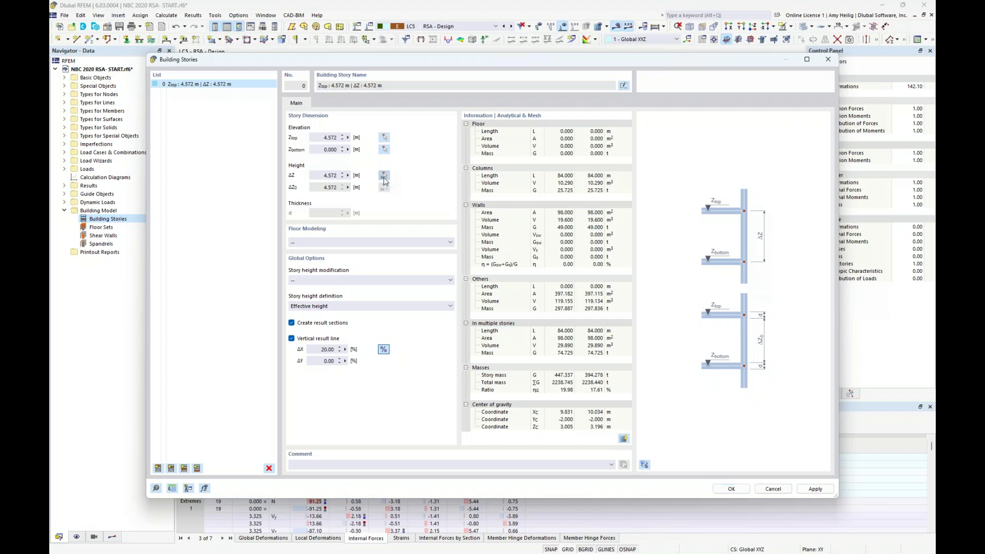
scroll(396, 384, up, 5)
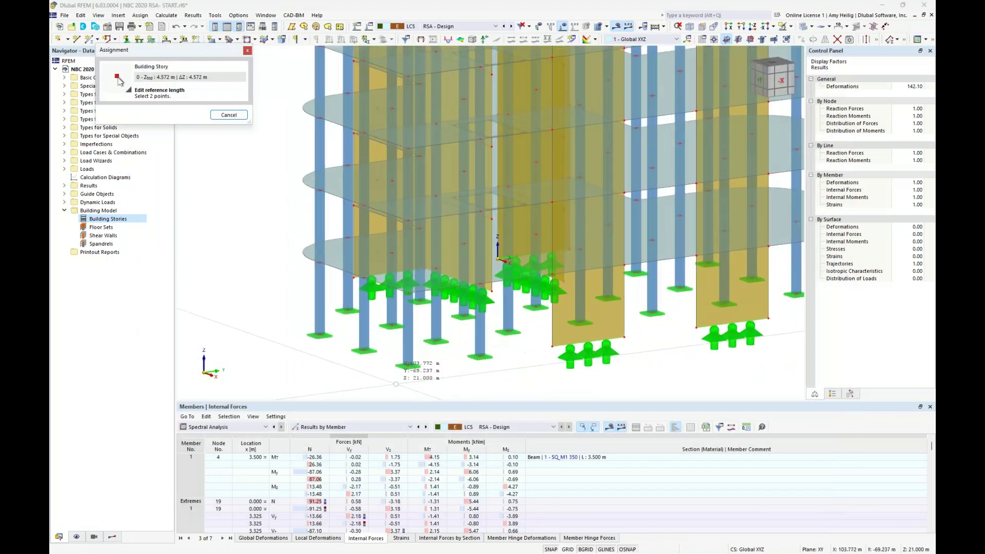
scroll(395, 384, up, 3)
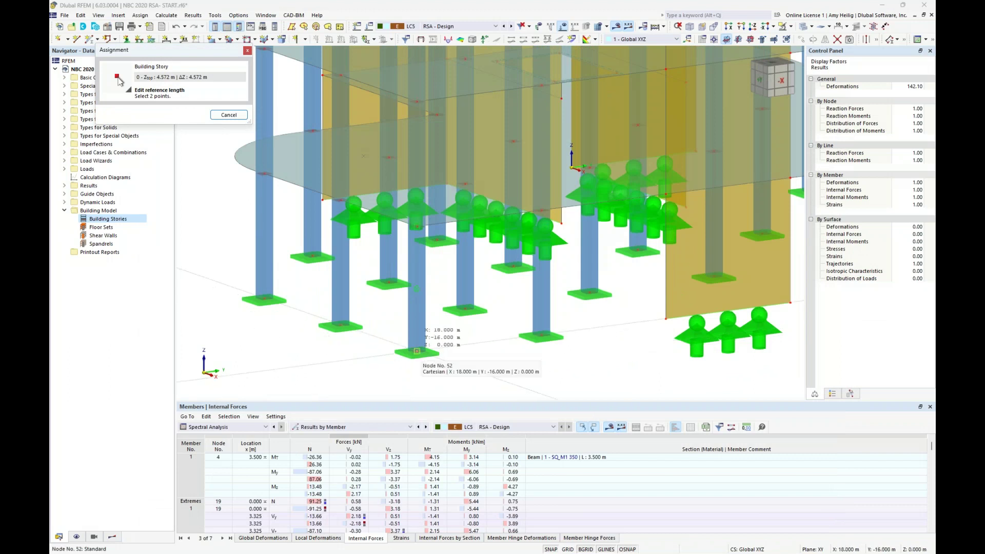
click(417, 351)
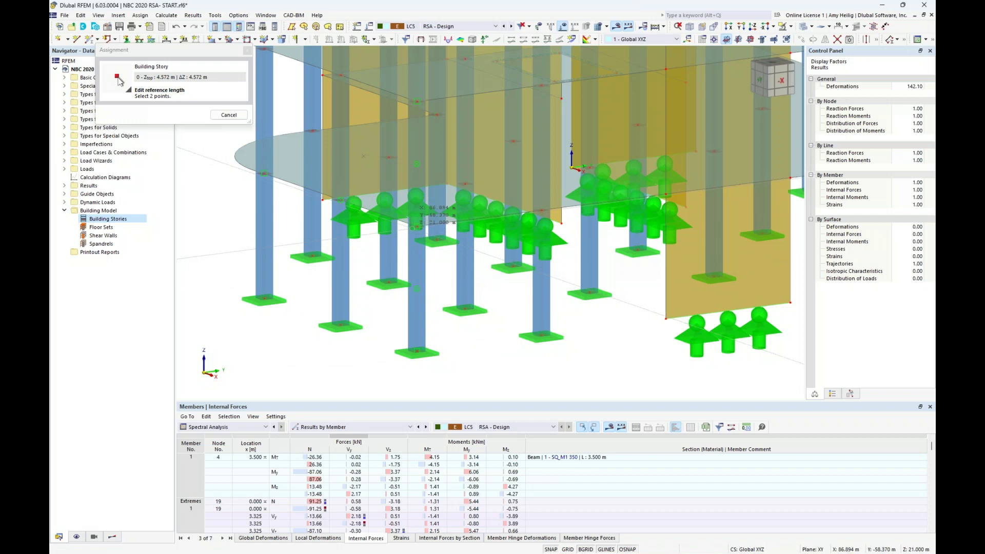
click(415, 226)
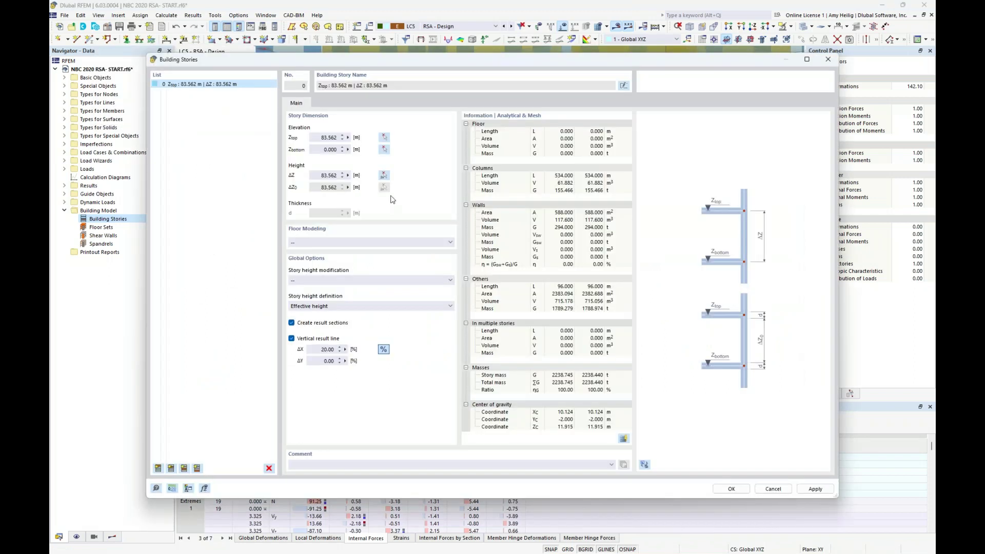
- Set the story height to 3.500 m from the base and top nodes of a ground-floor corner column, and view the floor modeling options
click(384, 174)
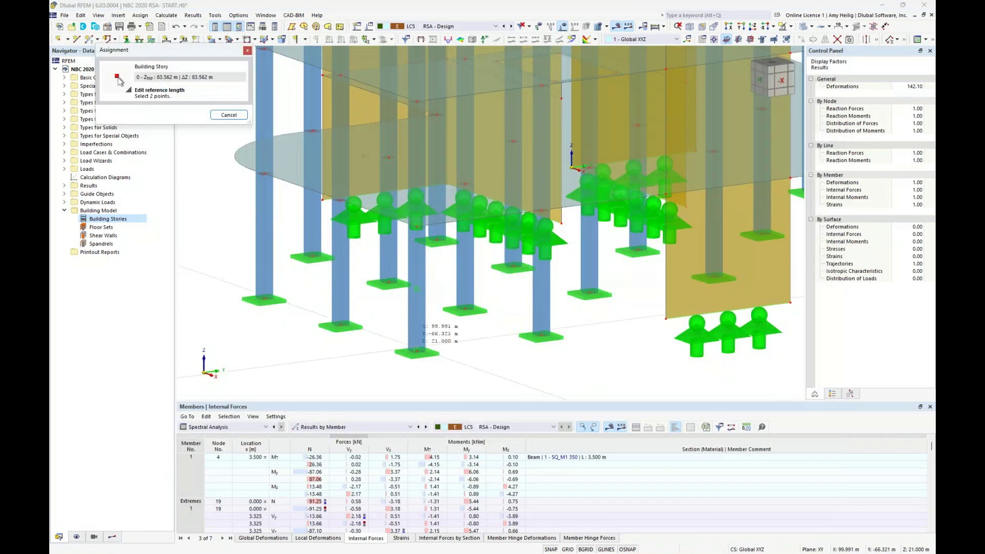
scroll(485, 350, down, 2)
mouse_move(485, 350)
ctrl+middle_down()
mouse_move(504, 350)
mouse_move(475, 356)
ctrl+middle_up()
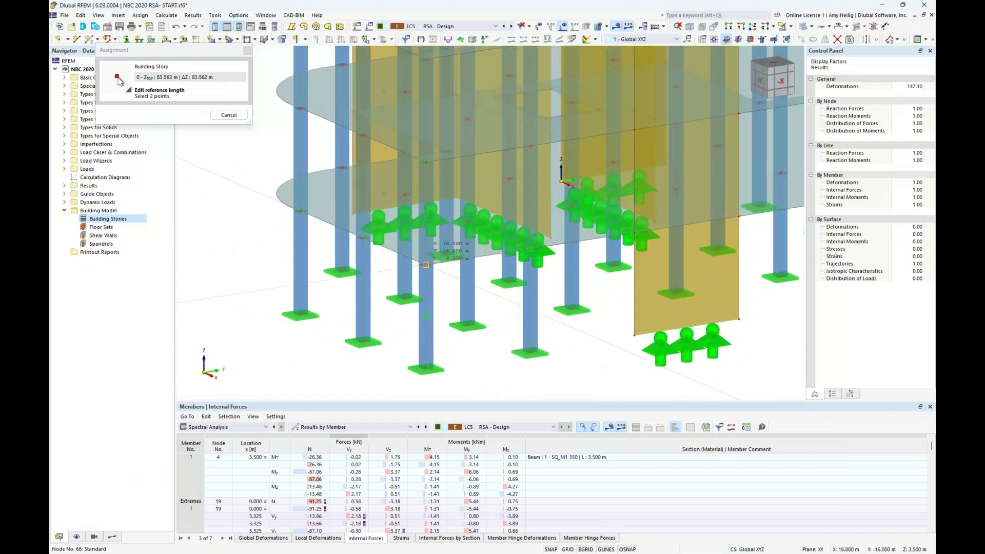
click(426, 265)
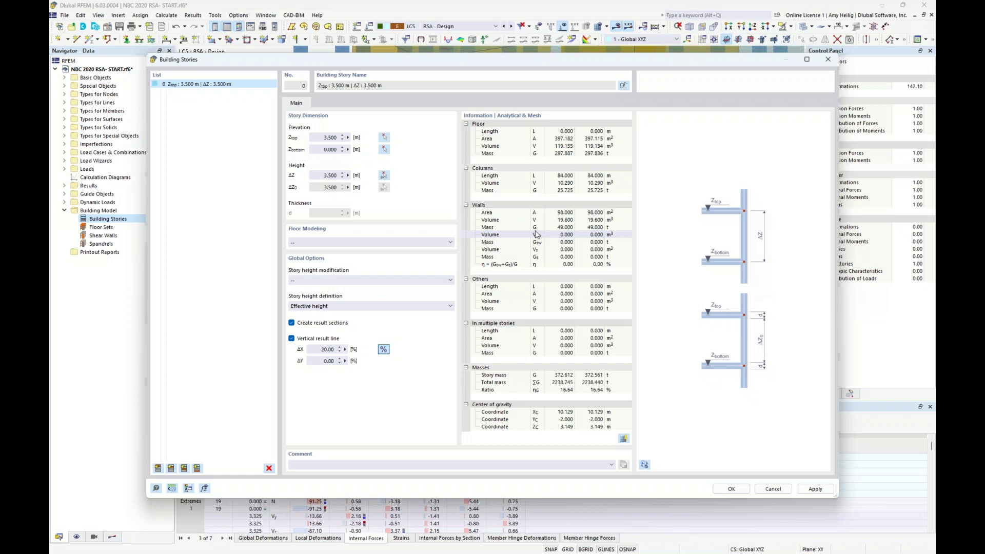
click(352, 243)
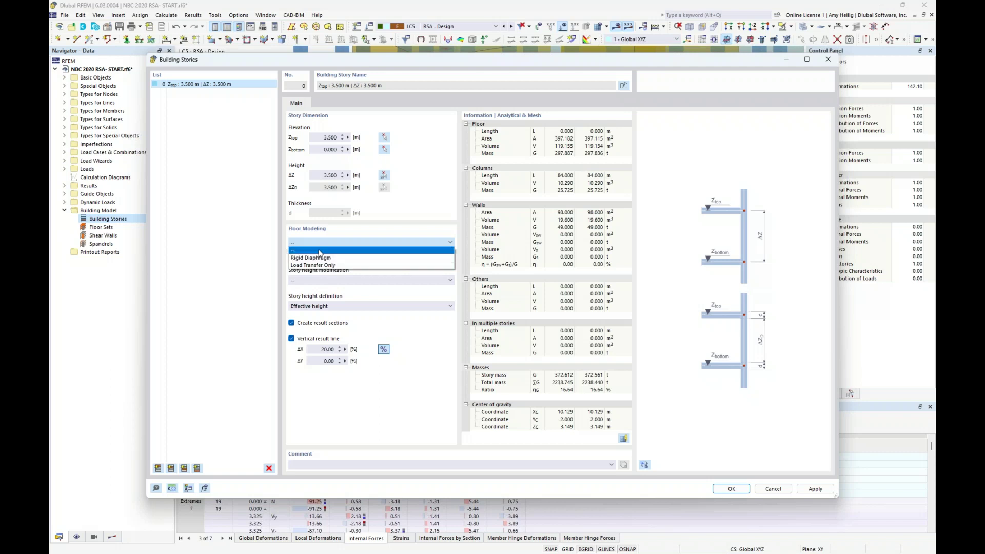
click(405, 230)
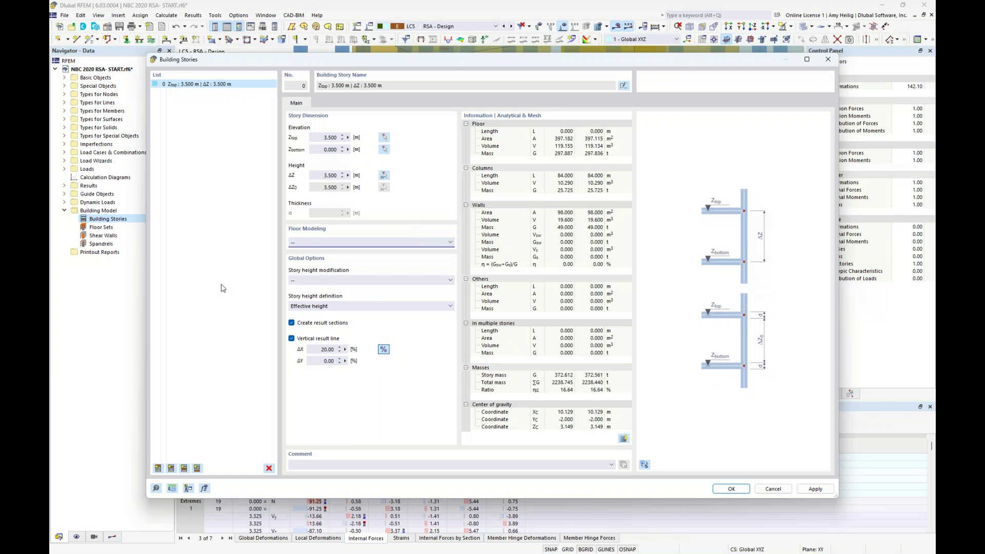
- Add six 3.500 m stories above the first one, up to 24.500 m, check the information for story 5, and accept the stories
click(159, 469)
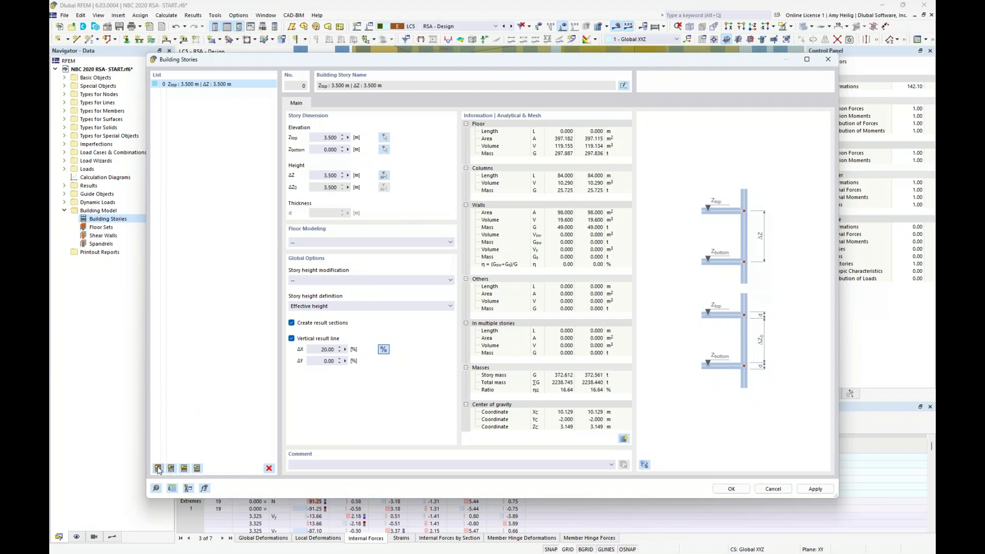
click(159, 469)
click(158, 469)
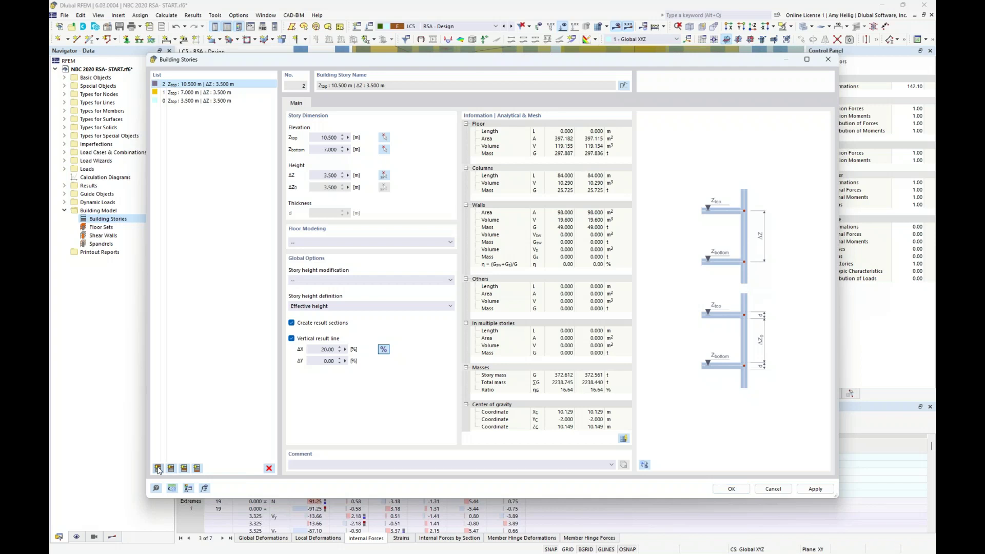
click(159, 469)
click(158, 469)
click(159, 468)
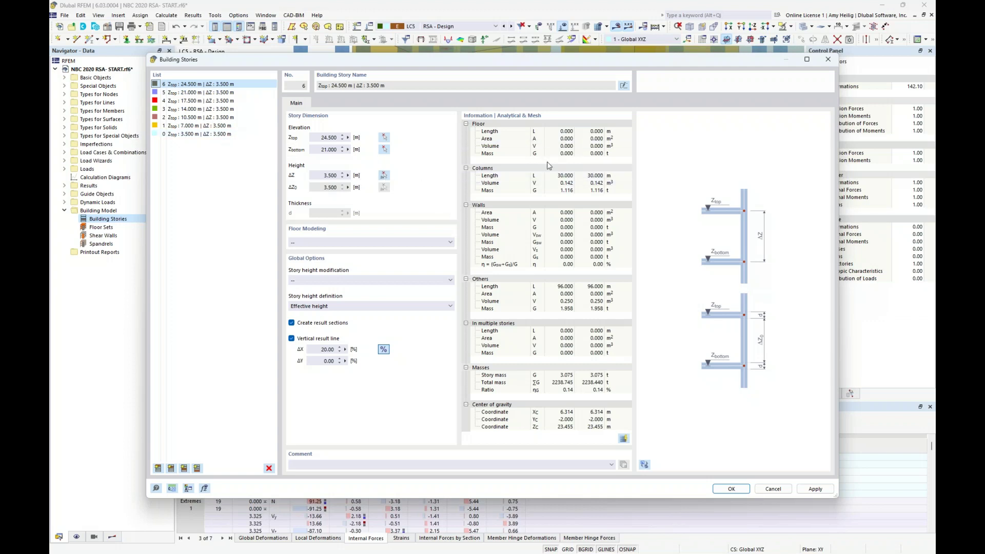
click(232, 93)
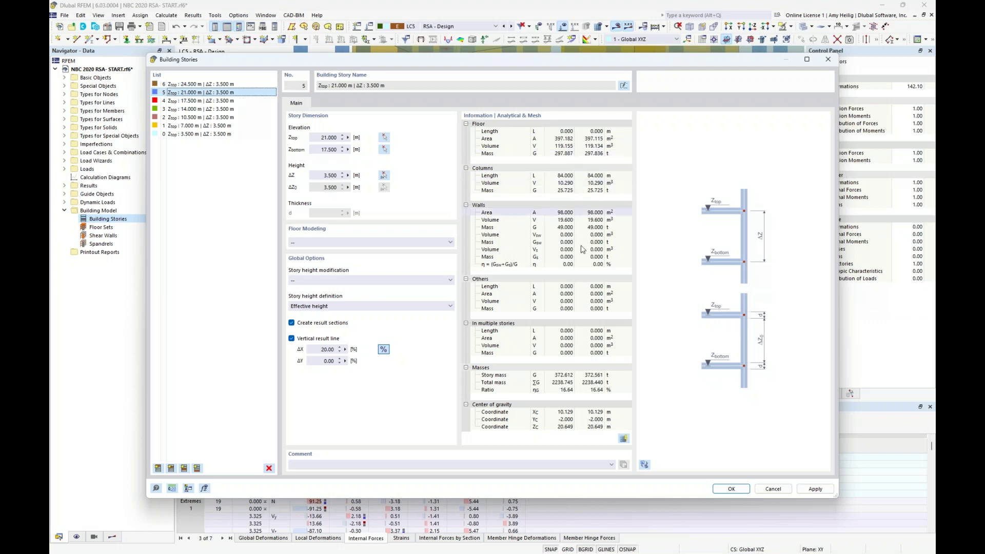
click(730, 489)
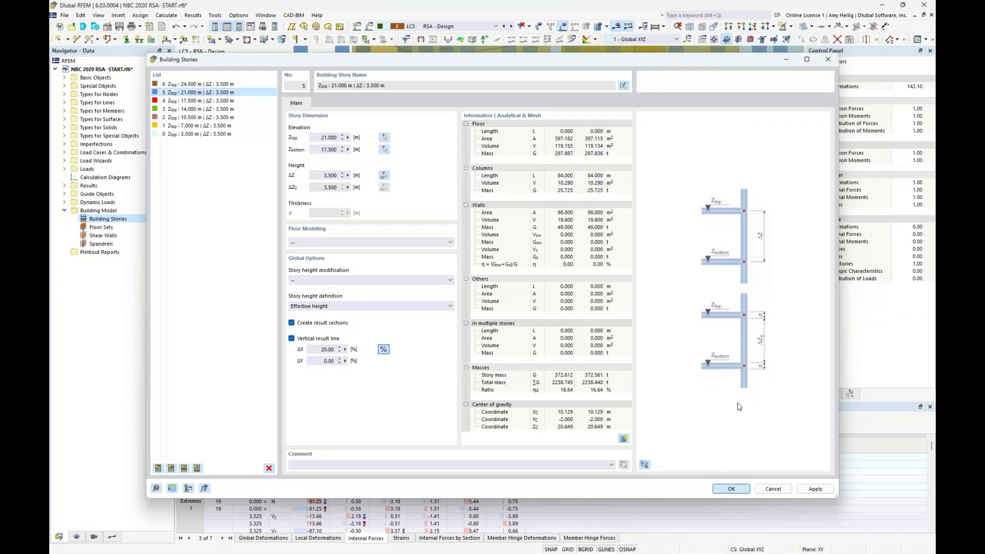
- View the whole building with its stories, enlarge the results table, and list the spectral analysis results by stories
scroll(512, 226, down, 5)
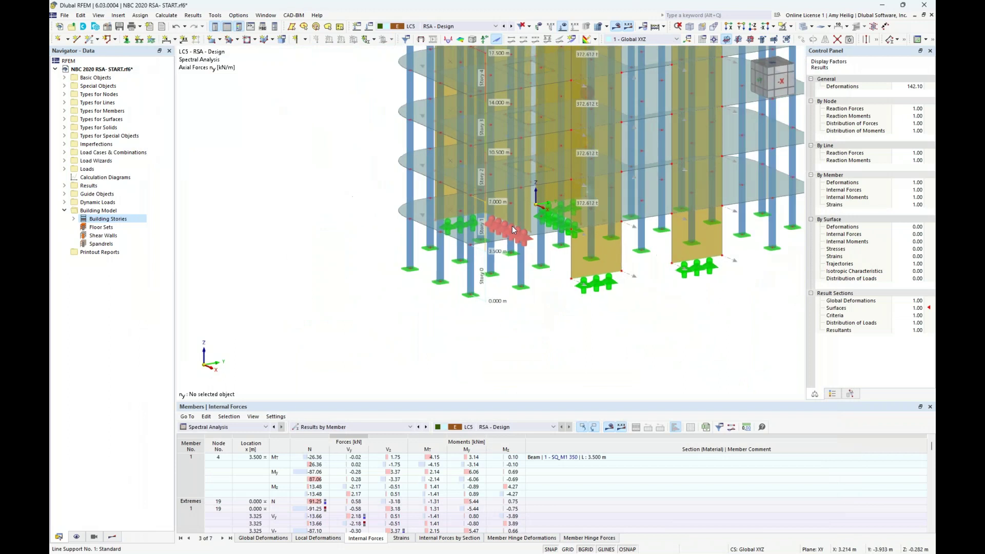
ctrl+middle_drag(485, 287, 655, 334)
scroll(602, 271, up, 2)
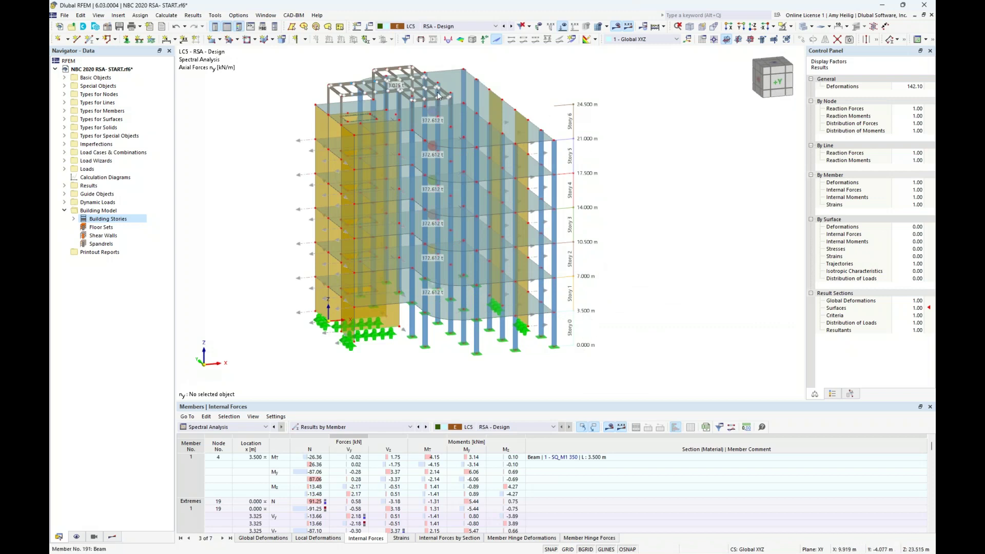
mouse_move(642, 169)
ctrl+middle_down()
mouse_move(635, 149)
mouse_move(632, 164)
ctrl+middle_up()
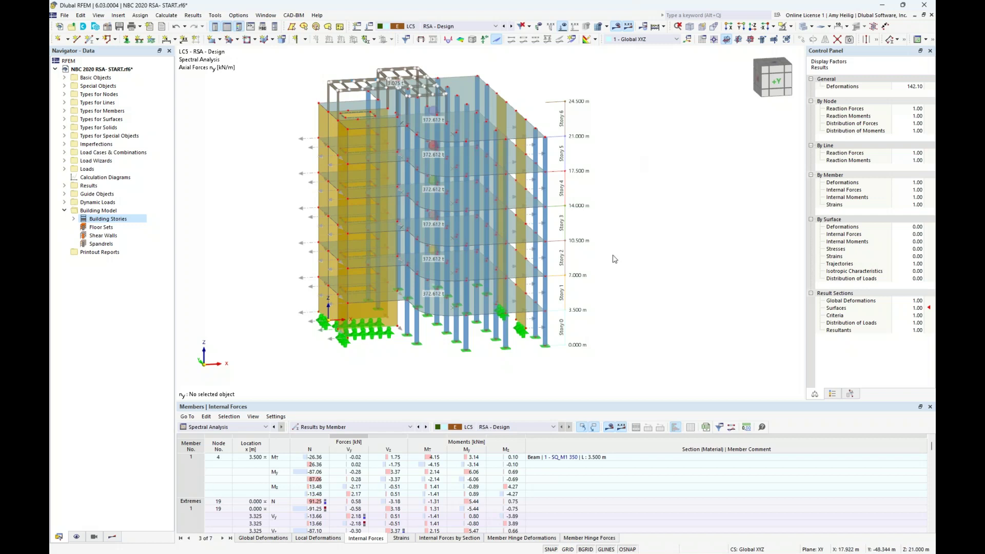
drag(369, 403, 300, 354)
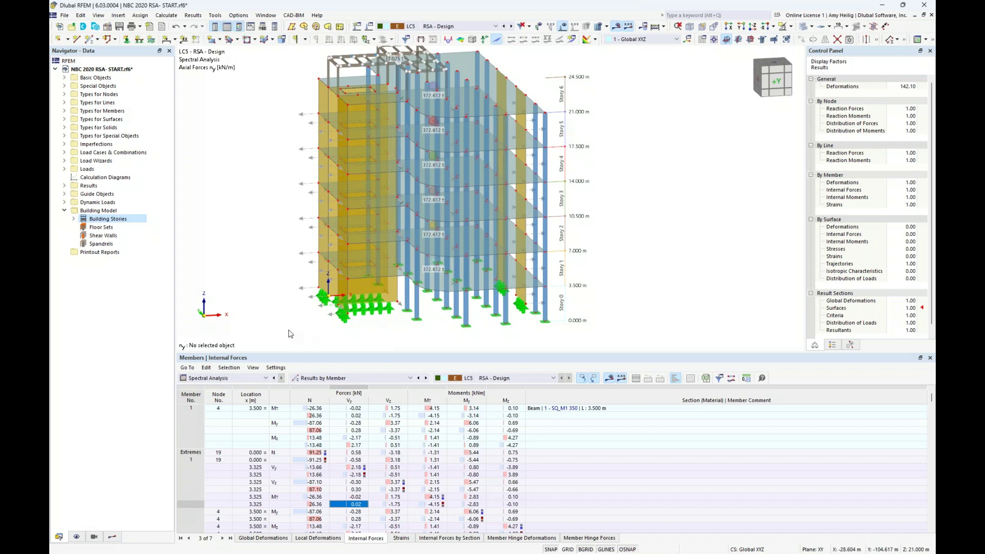
click(229, 378)
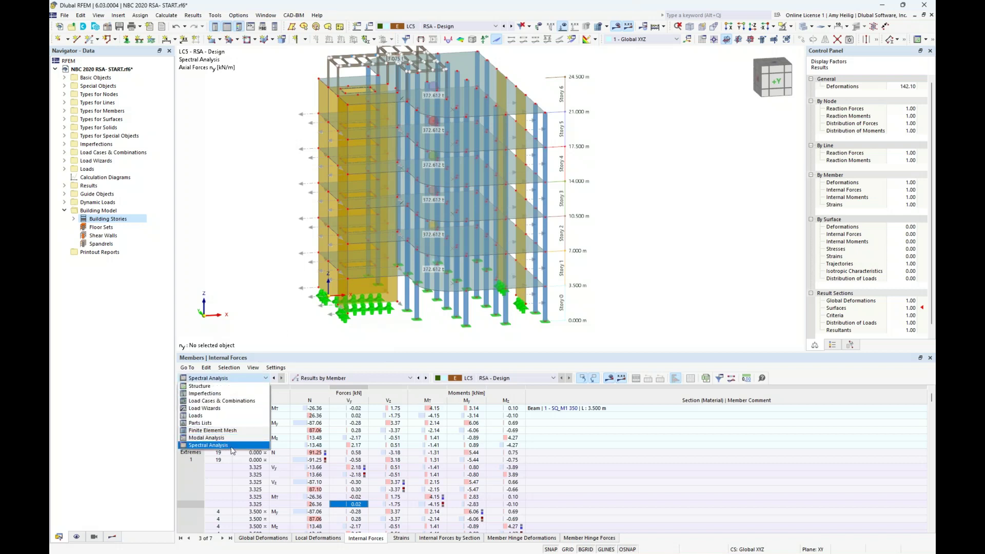
click(382, 379)
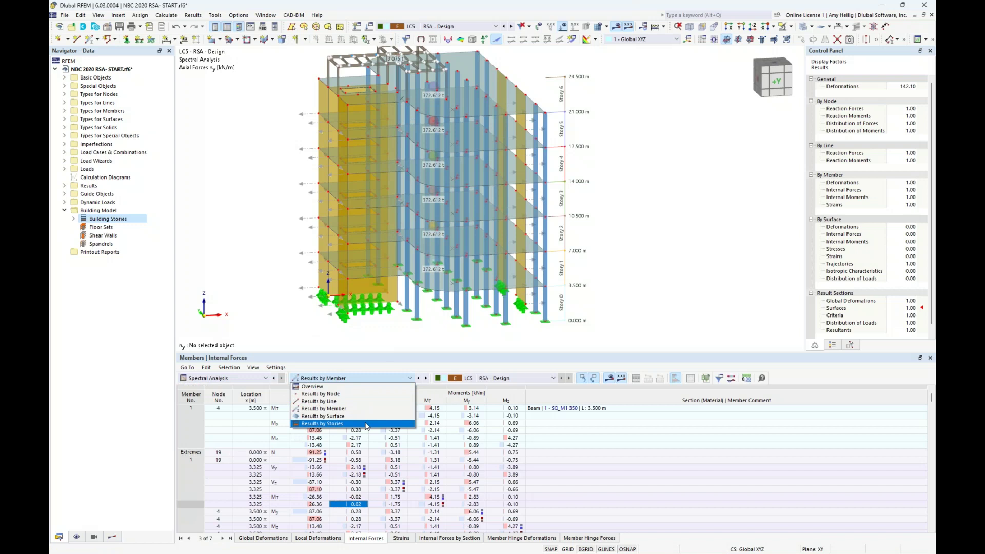
click(367, 424)
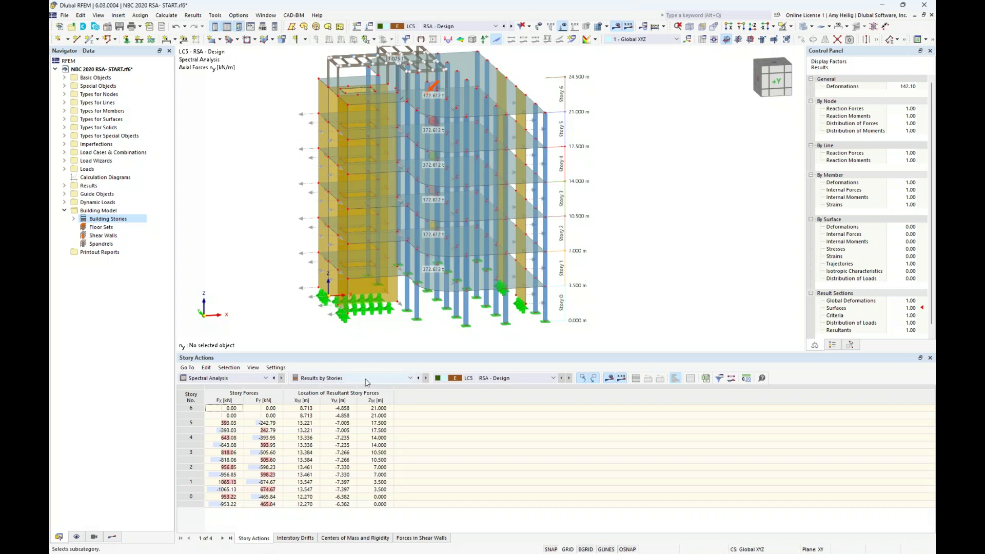
- Examine the story forces and their resultant locations on the model for stories 6, 5, 4 and 0
middle_drag(644, 290, 663, 291)
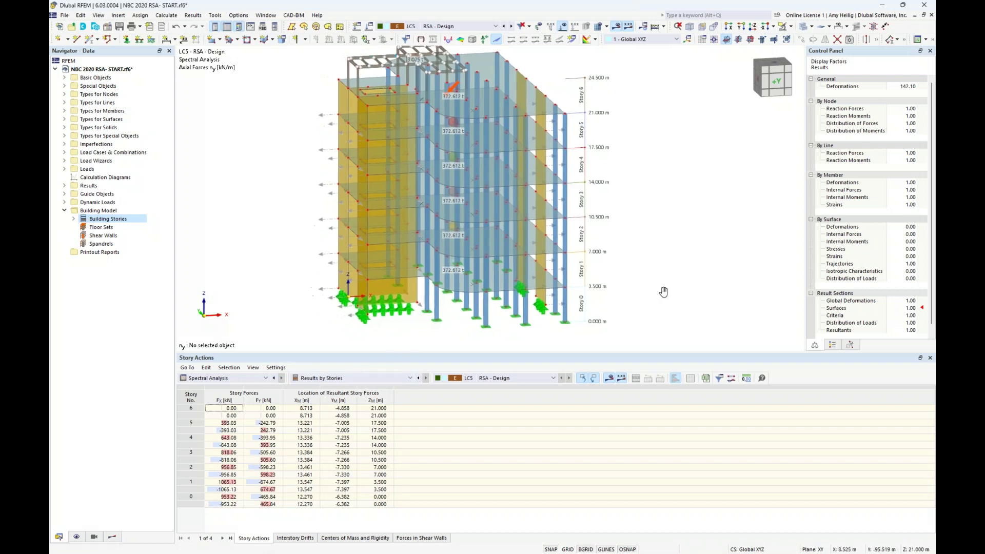
click(232, 410)
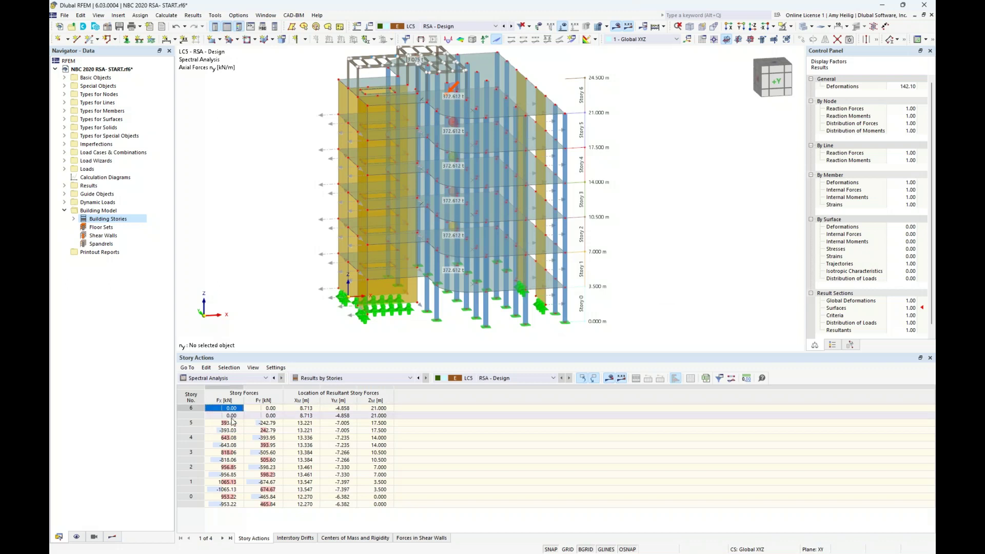
click(232, 416)
click(232, 423)
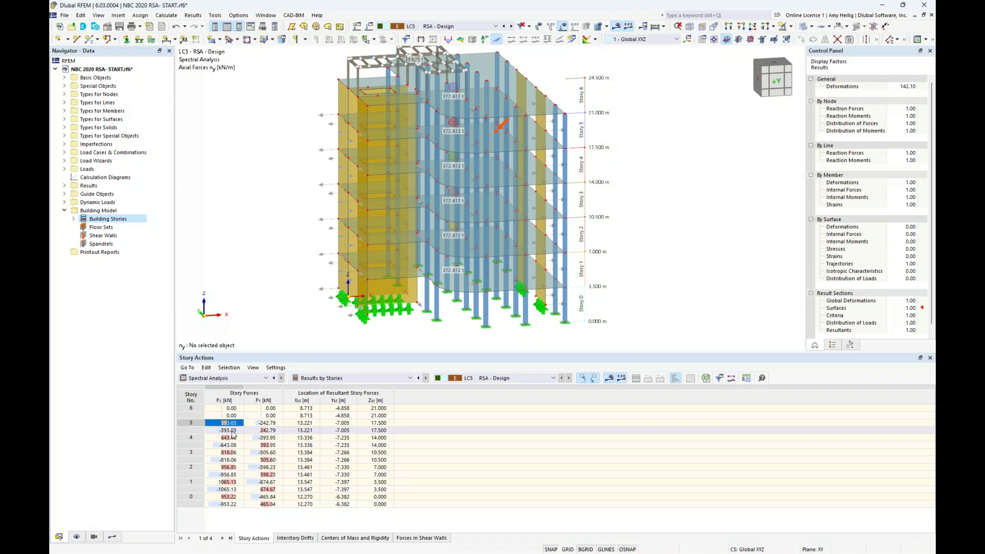
mouse_move(252, 257)
middle_down()
mouse_move(248, 238)
mouse_move(256, 240)
middle_up()
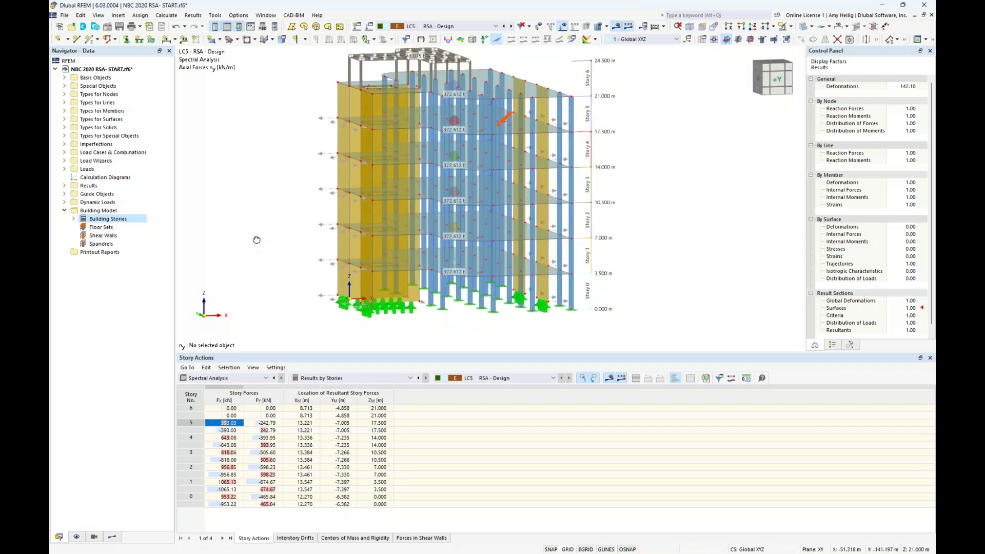
click(227, 437)
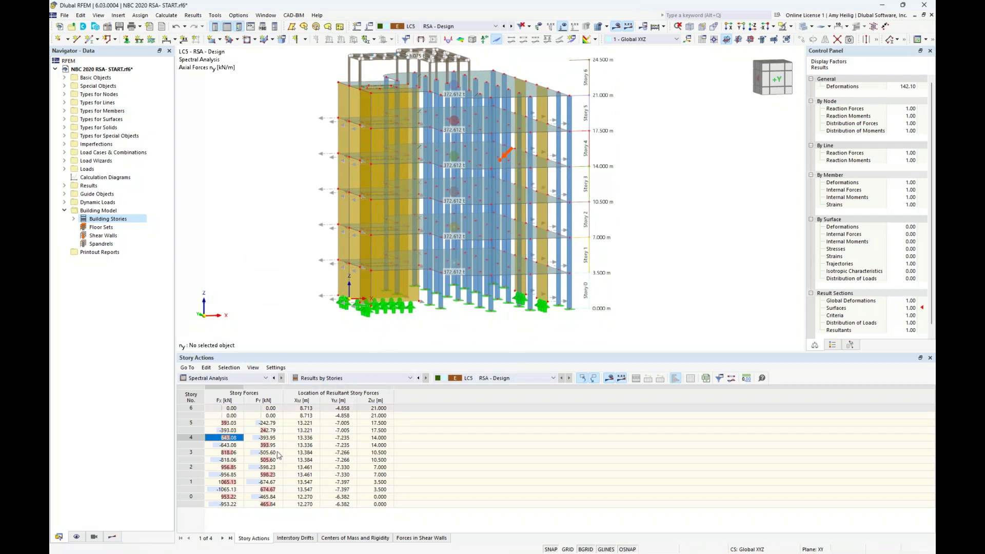
click(230, 498)
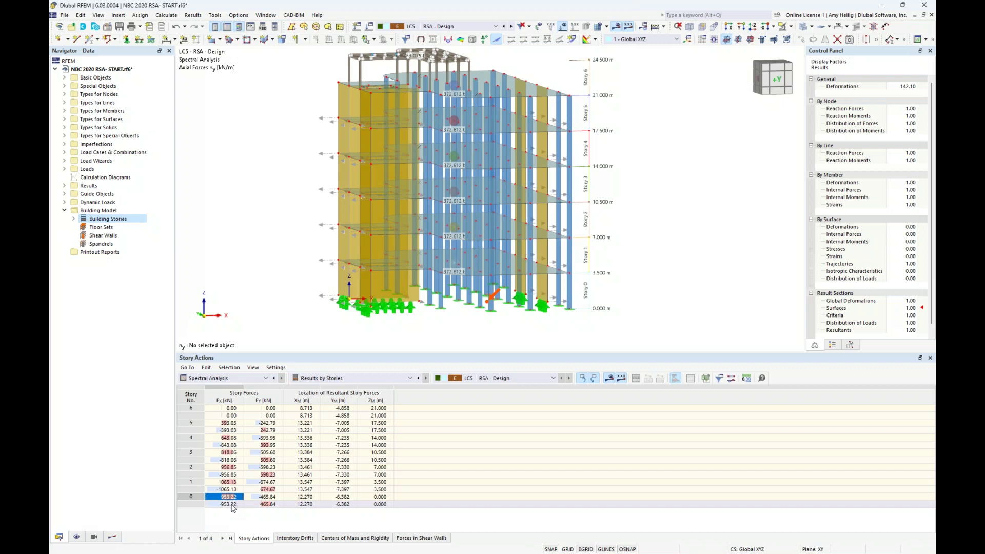
click(231, 505)
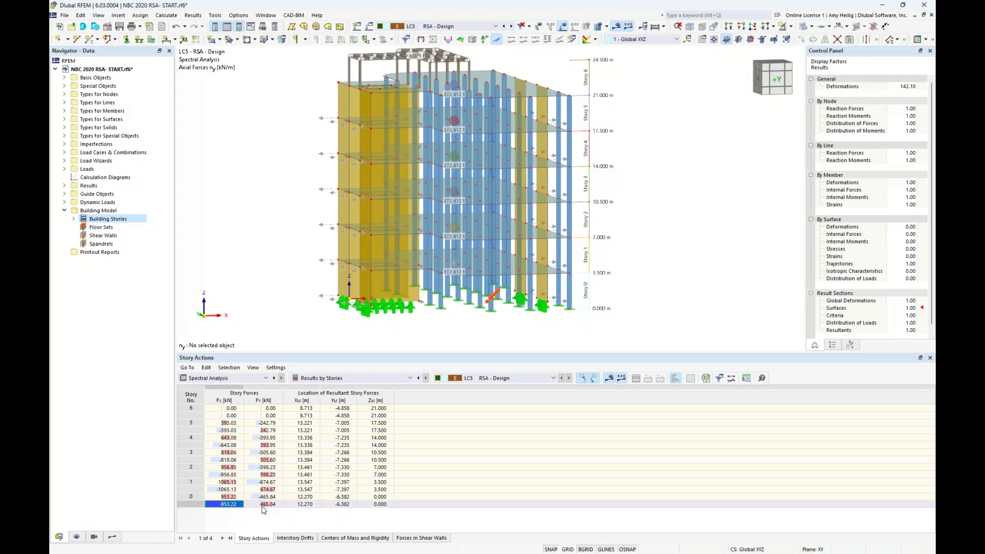
- Review the interstory drifts and examine the cumulative mass and mass center of story 6 with the building seen from the side
click(280, 539)
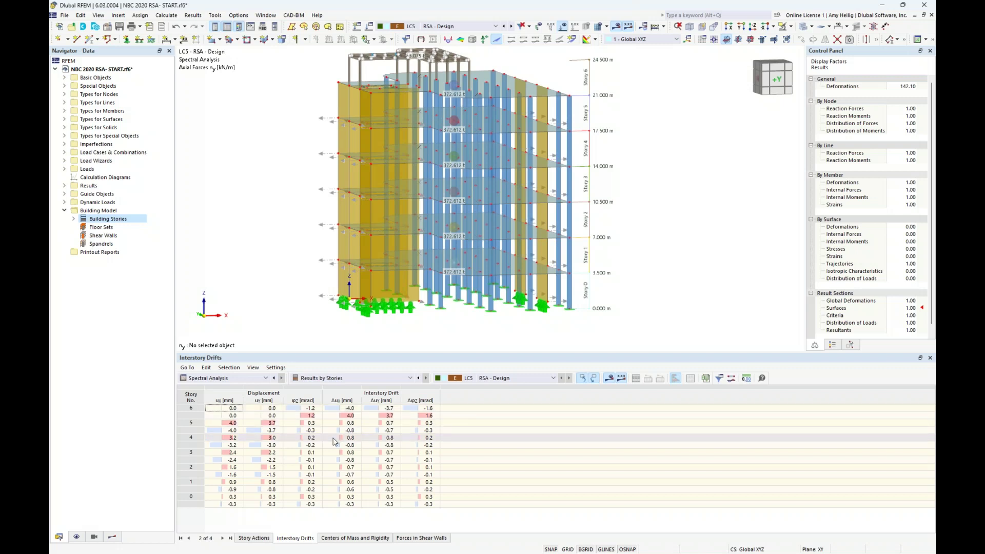
click(329, 538)
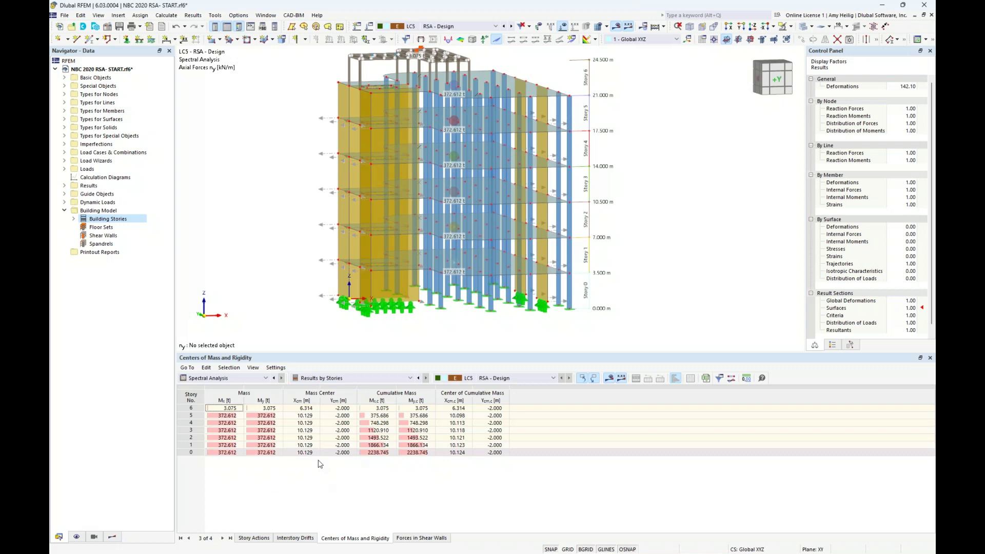
click(377, 408)
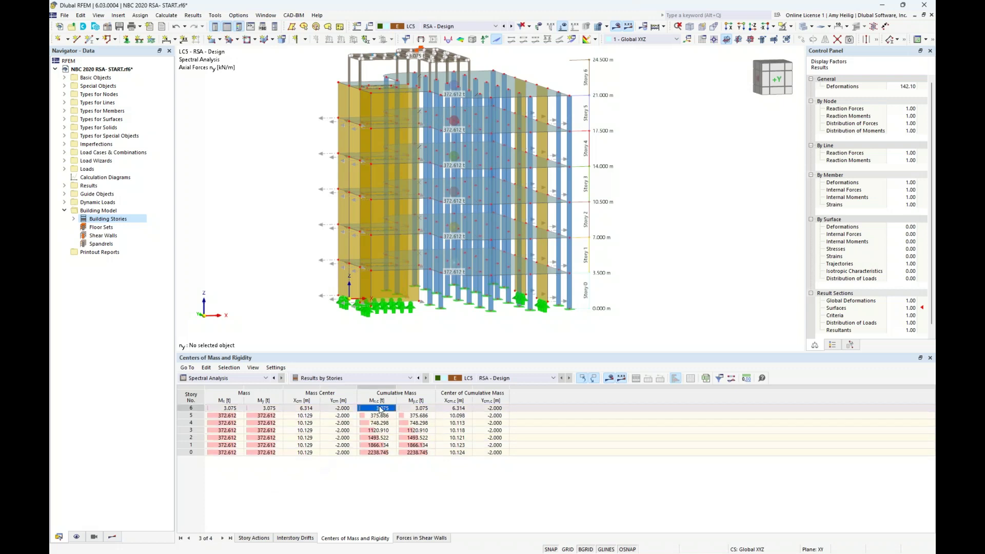
ctrl+middle_drag(686, 277, 461, 278)
click(306, 408)
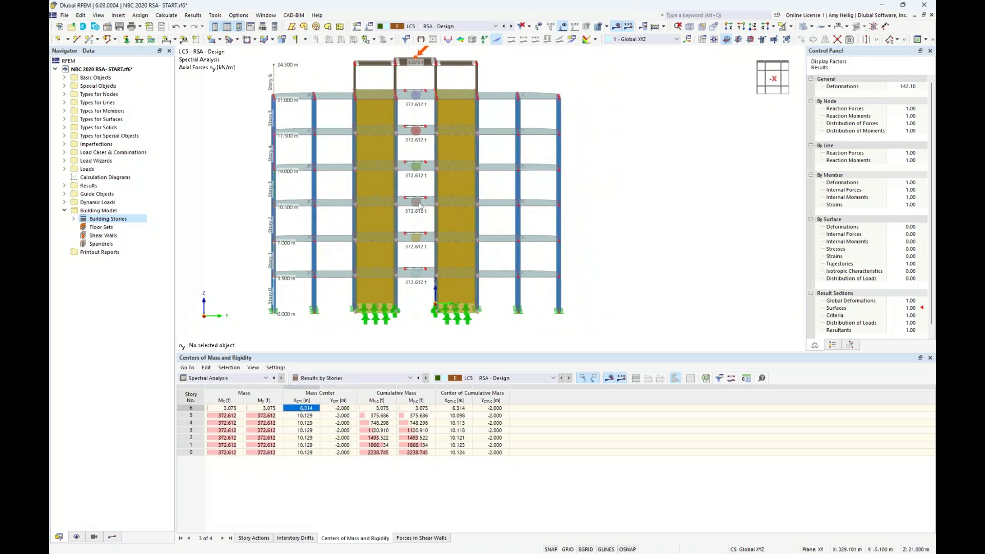
- Examine the mass center of story 5 on the model up close, then view the whole building from another angle
scroll(430, 98, up, 2)
key(Down)
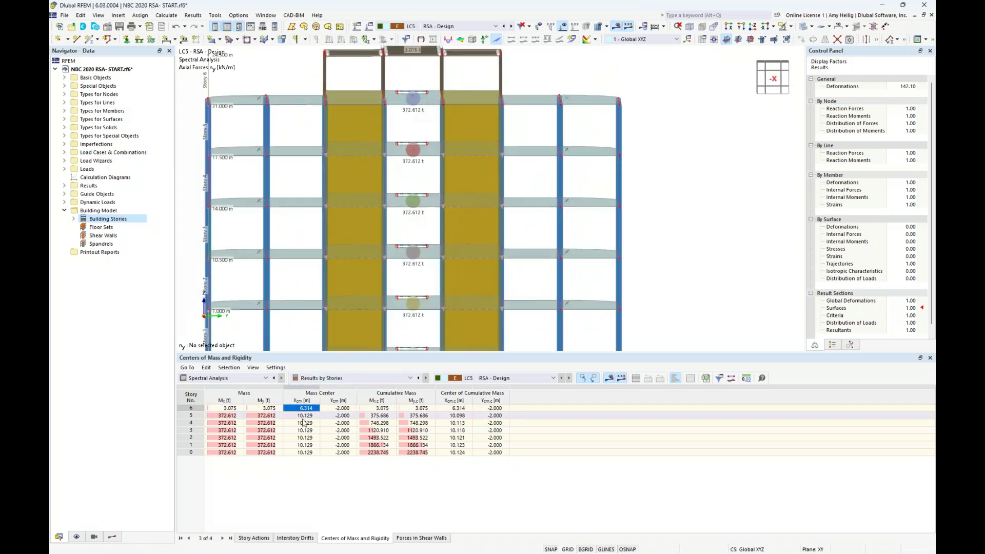
scroll(402, 95, up, 4)
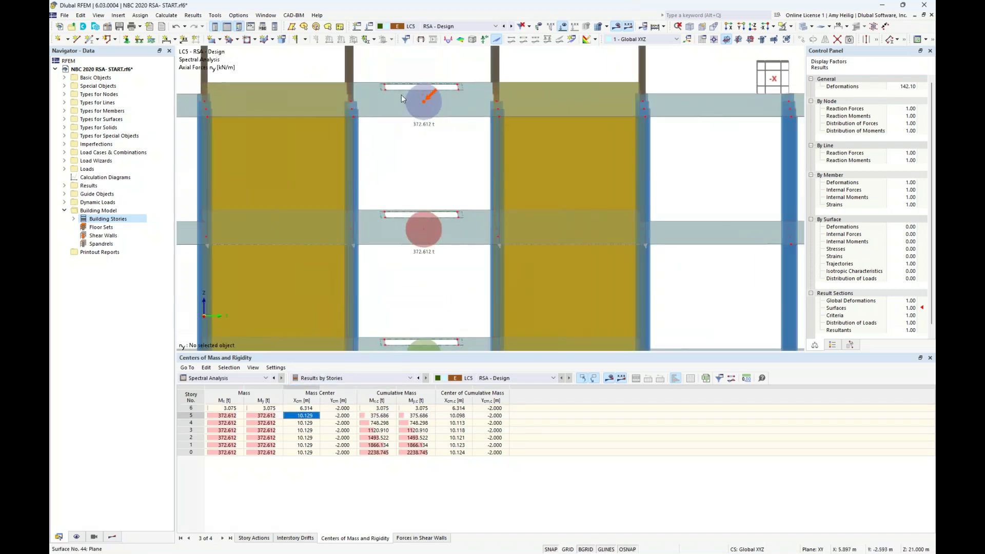
middle_drag(442, 167, 460, 101)
scroll(449, 88, down, 3)
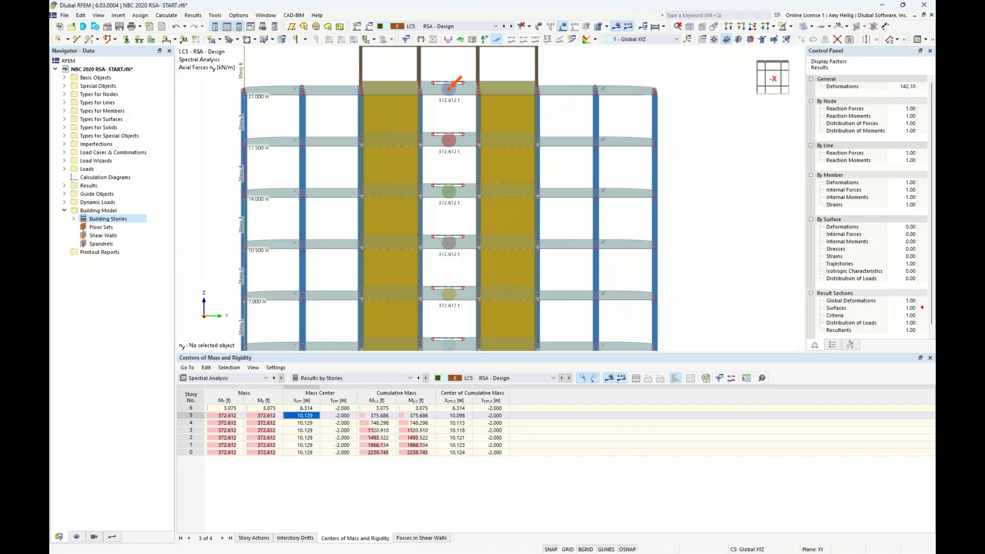
scroll(457, 196, down, 2)
ctrl+middle_drag(457, 197, 544, 212)
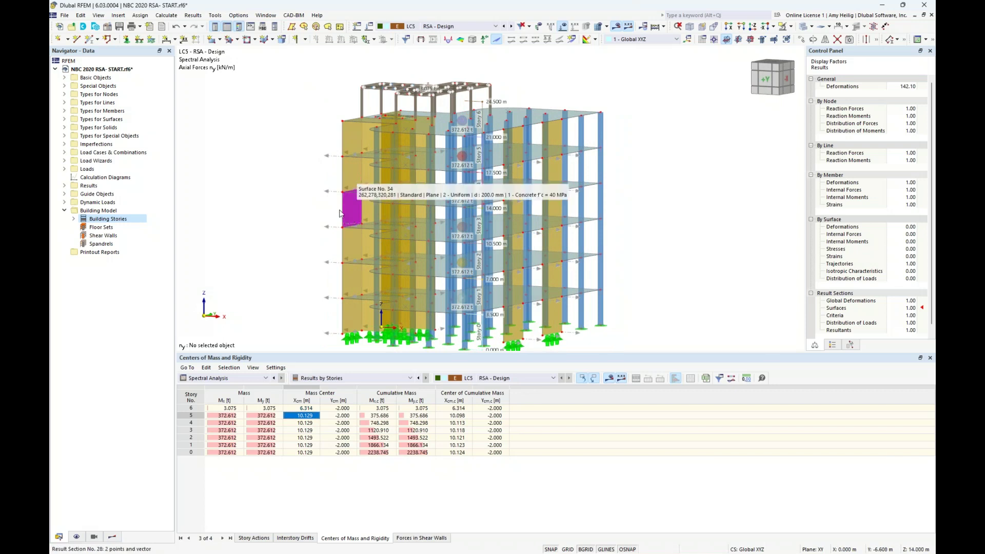
- Display the story forces of all stories, then switch to the PowerPoint slide show and present the NBC 2020 Base Shear Considerations slide
click(254, 538)
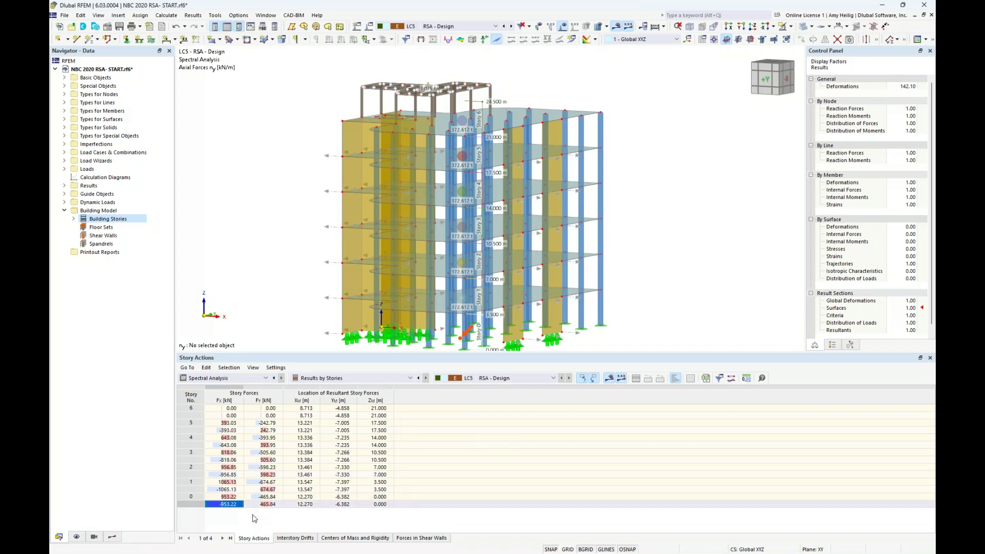
key(super+Tab)
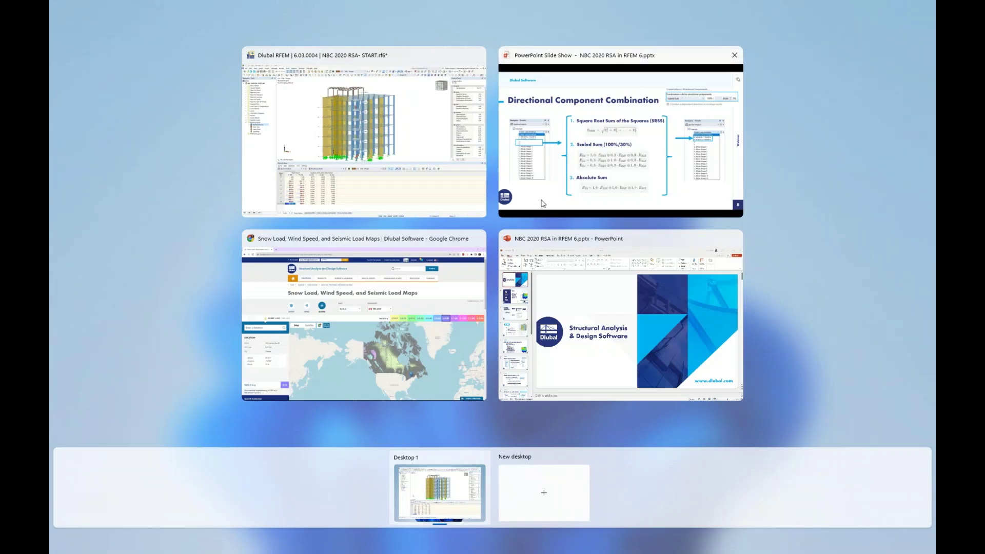
click(543, 204)
key(Right)
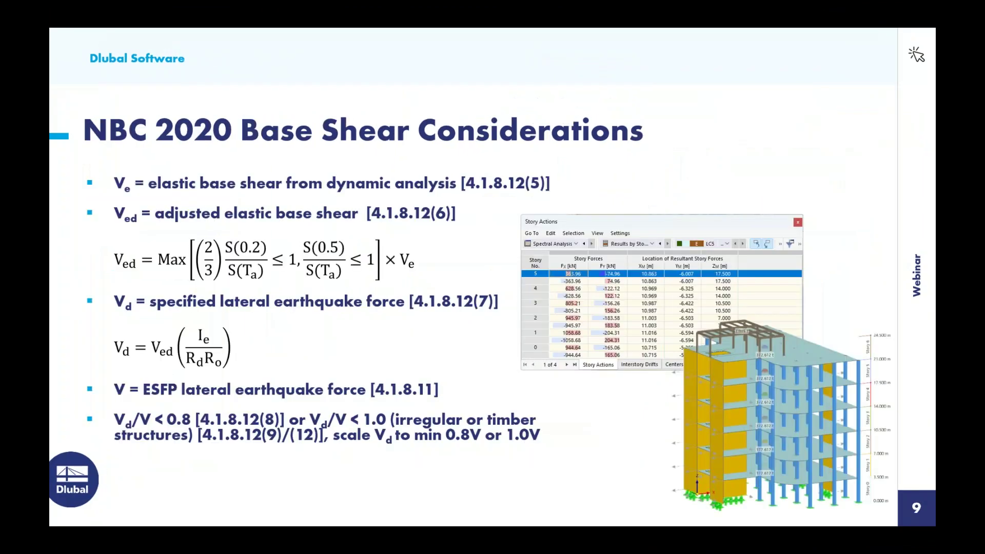
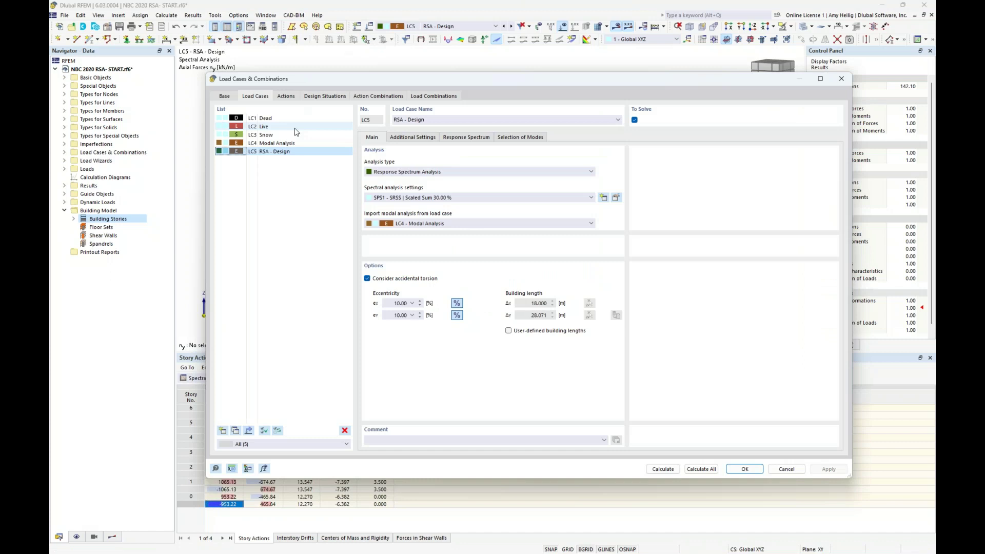
- Copy the RSA - Design load case and name the copy RSA - Elastic
click(236, 431)
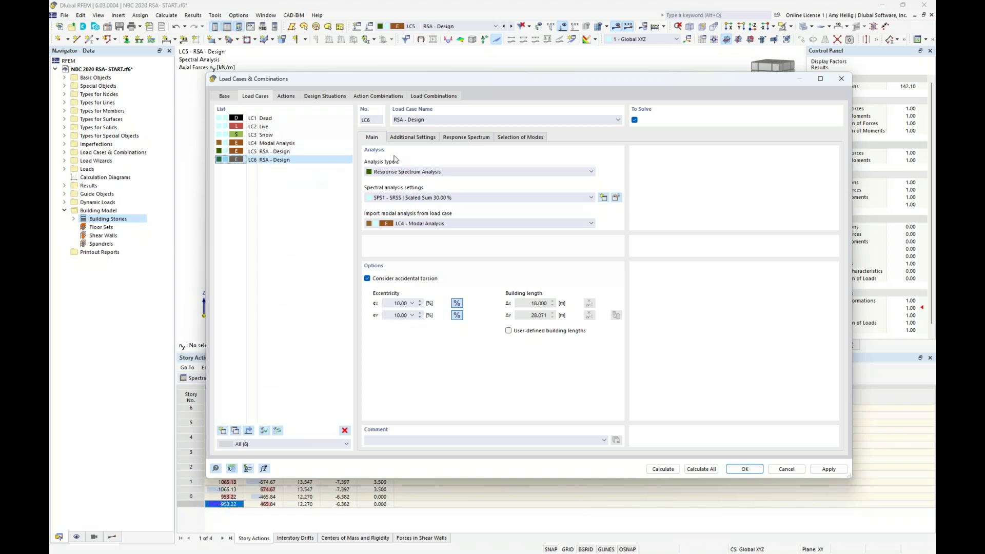
double_click(415, 119)
text(Elastic)
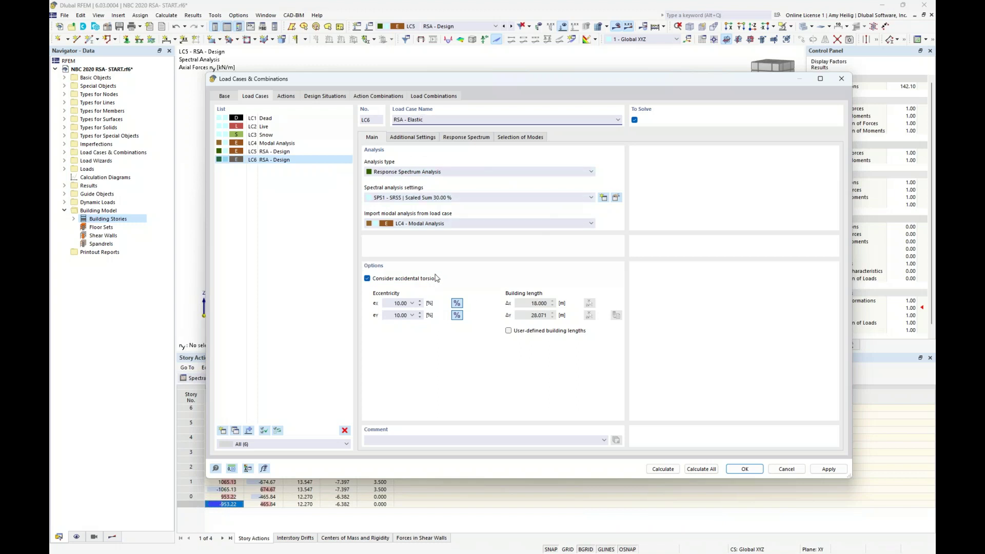
- Copy the NBC 2020 response spectrum RS1 and set the copy's spectrum type to Elastic Spectrum
click(471, 139)
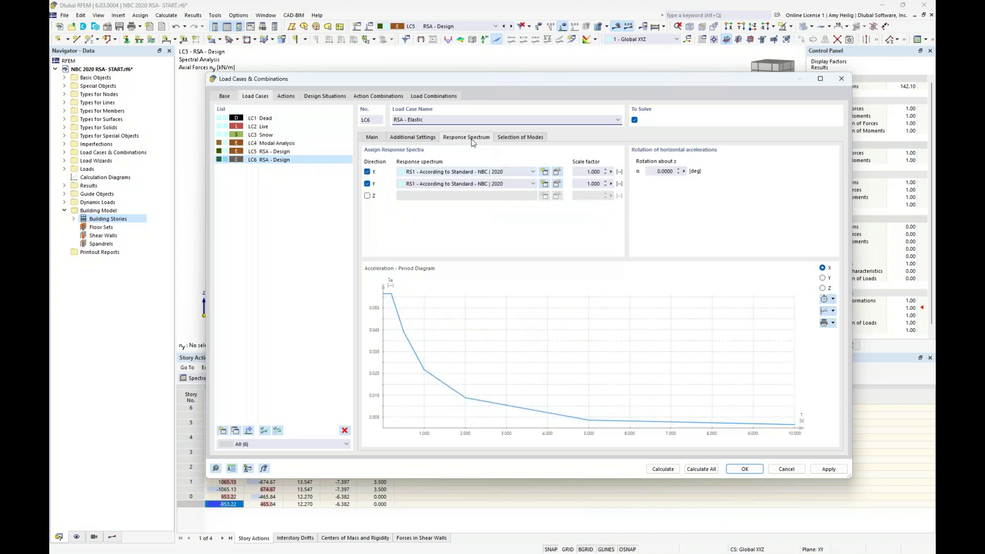
click(557, 174)
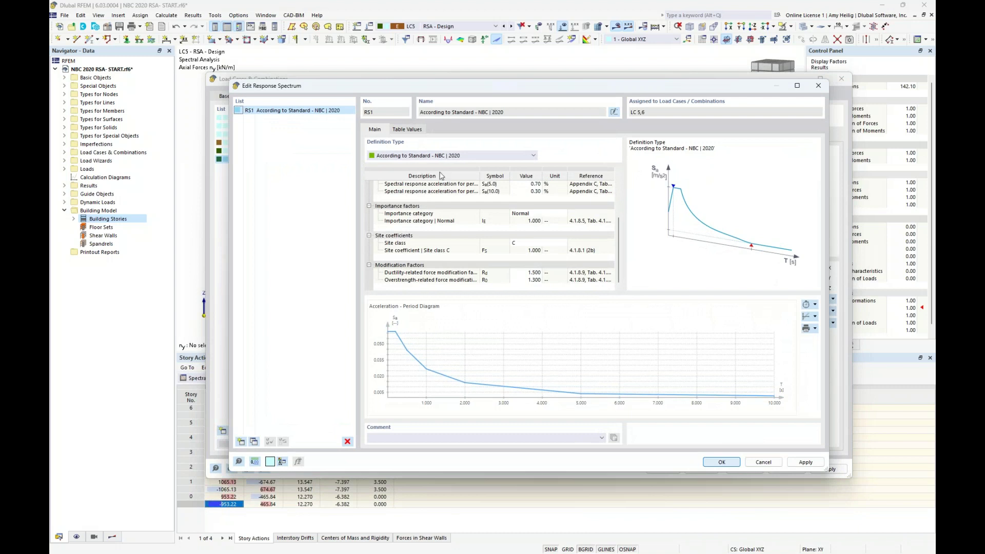
click(253, 442)
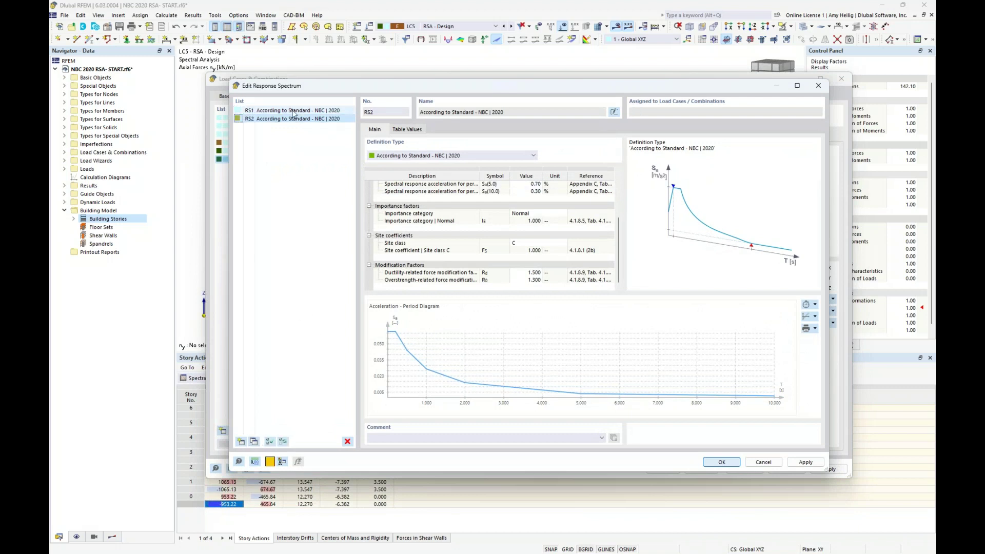
scroll(568, 186, up, 3)
click(560, 192)
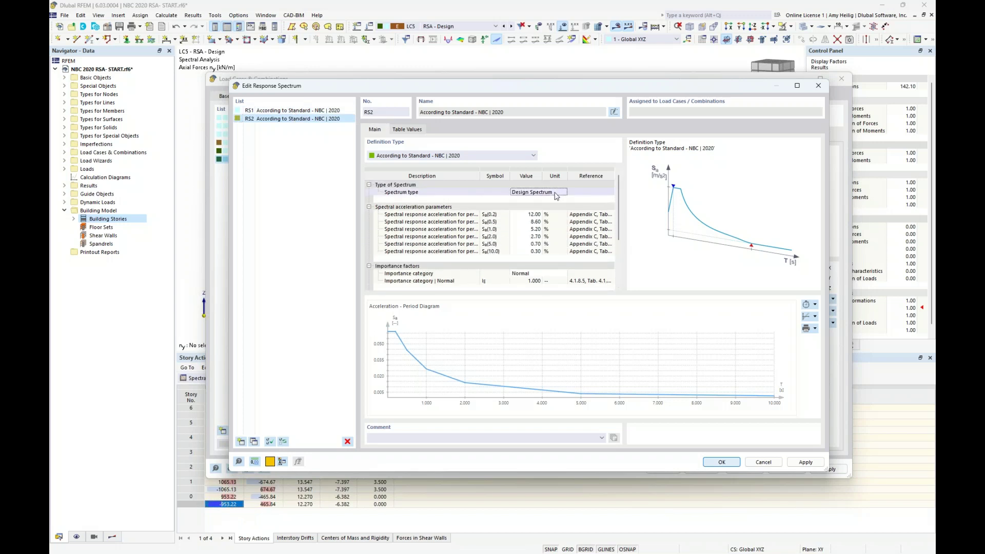
click(563, 191)
click(554, 198)
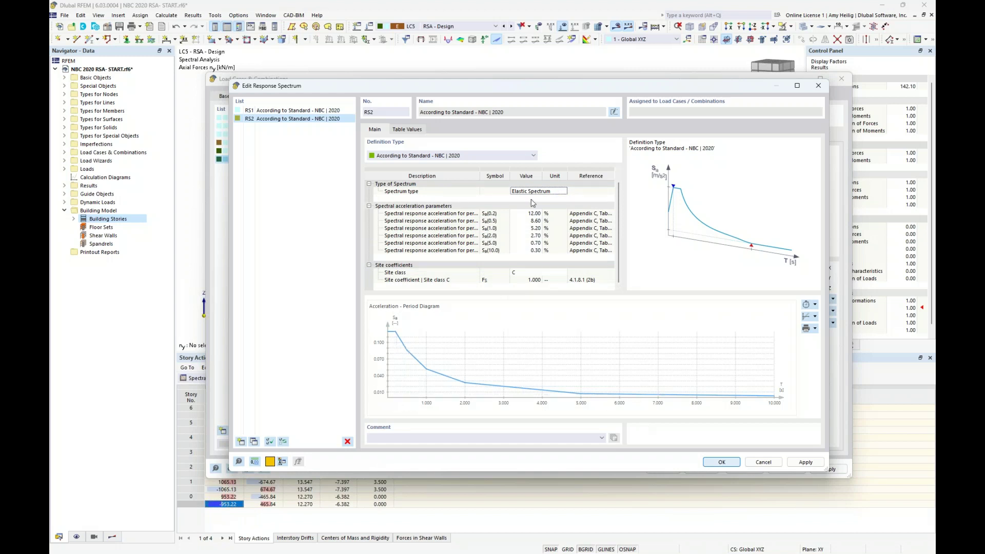
click(713, 463)
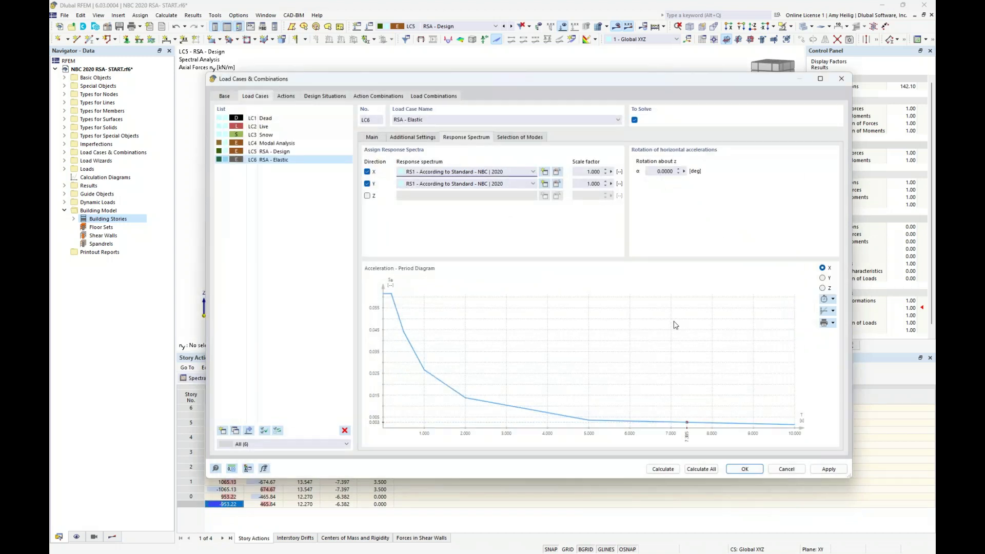
- Assign response spectrum RS2 to the X and Y directions of RSA - Elastic, then reselect RSA - Design and accept the load cases
click(506, 173)
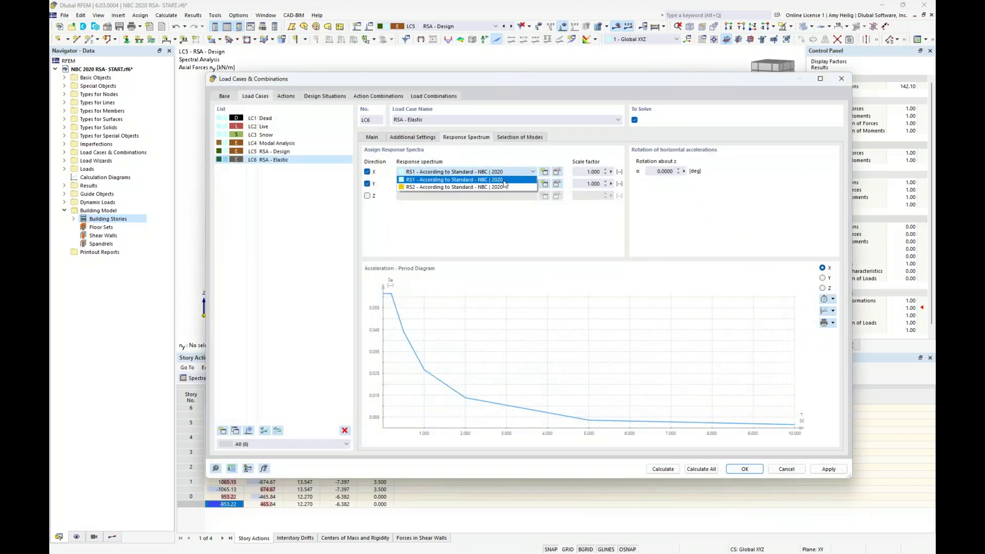
click(505, 187)
click(504, 186)
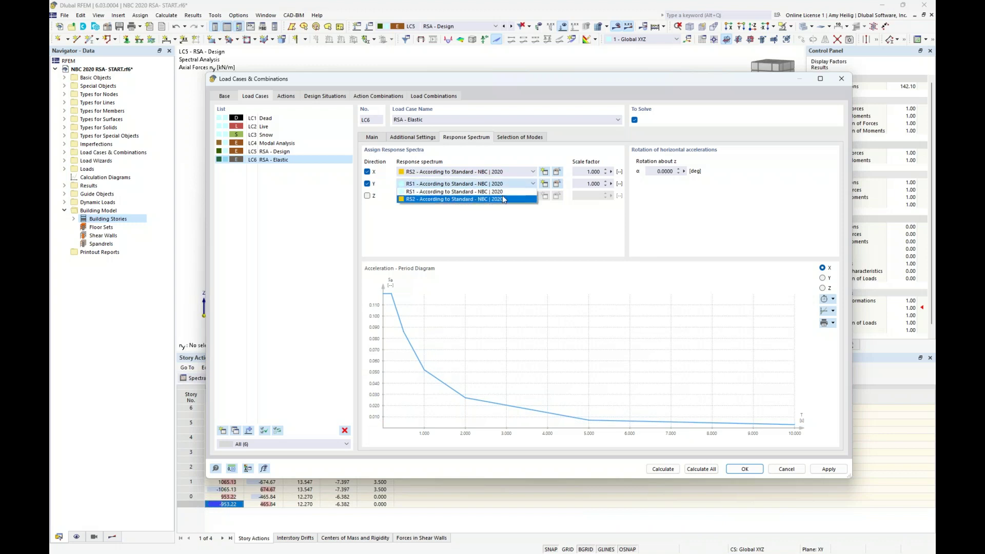
click(503, 200)
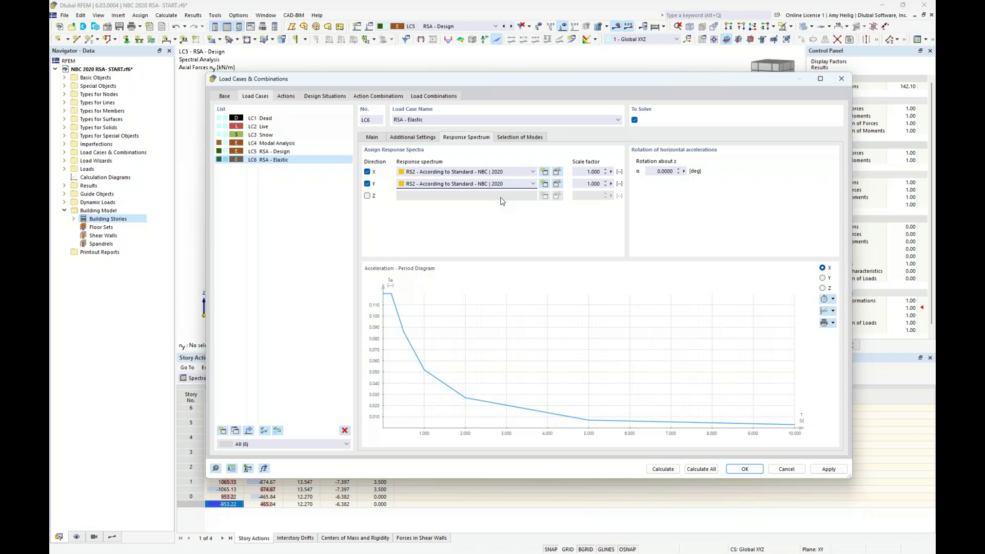
click(289, 153)
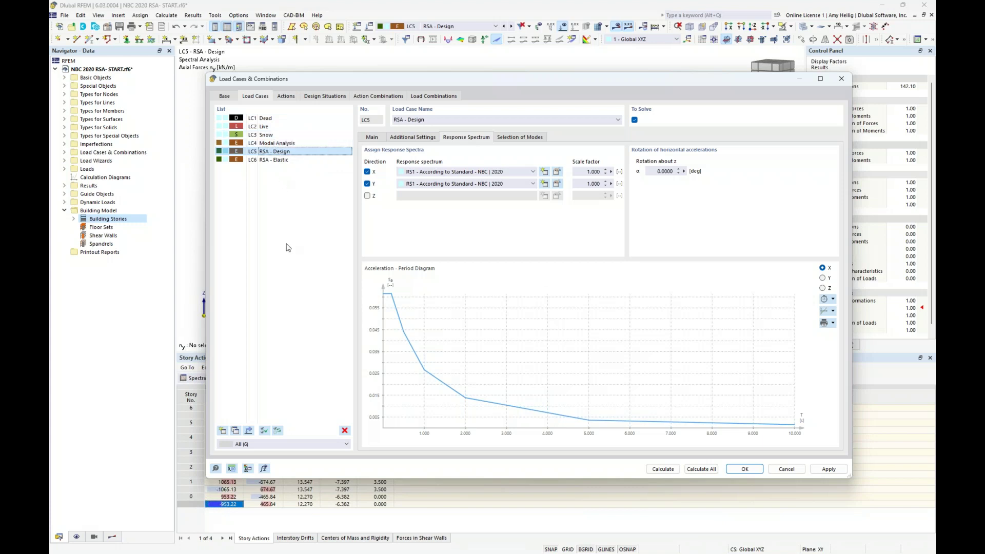
click(745, 470)
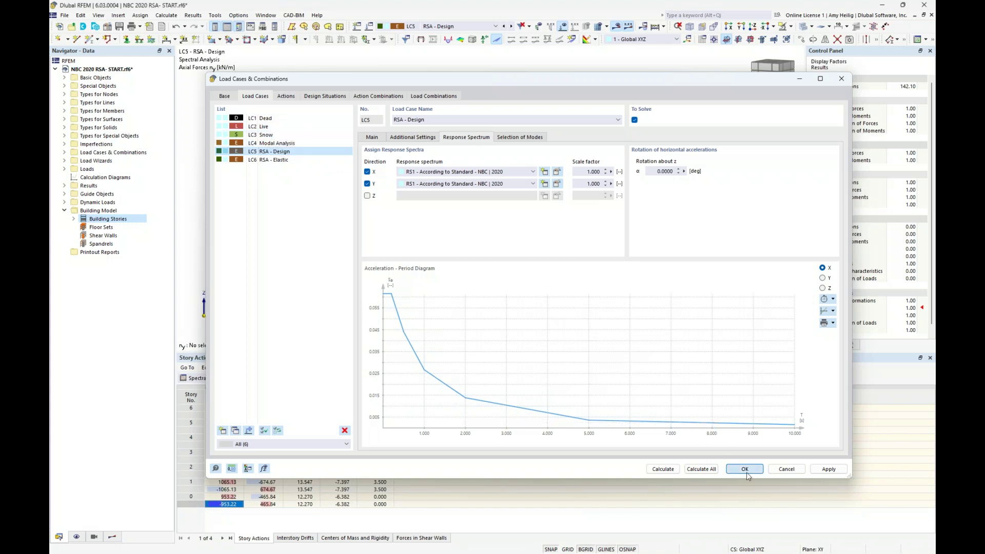
- Activate the Concrete Design and Steel Design add-ons in the model's base data
click(130, 71)
right_click(129, 74)
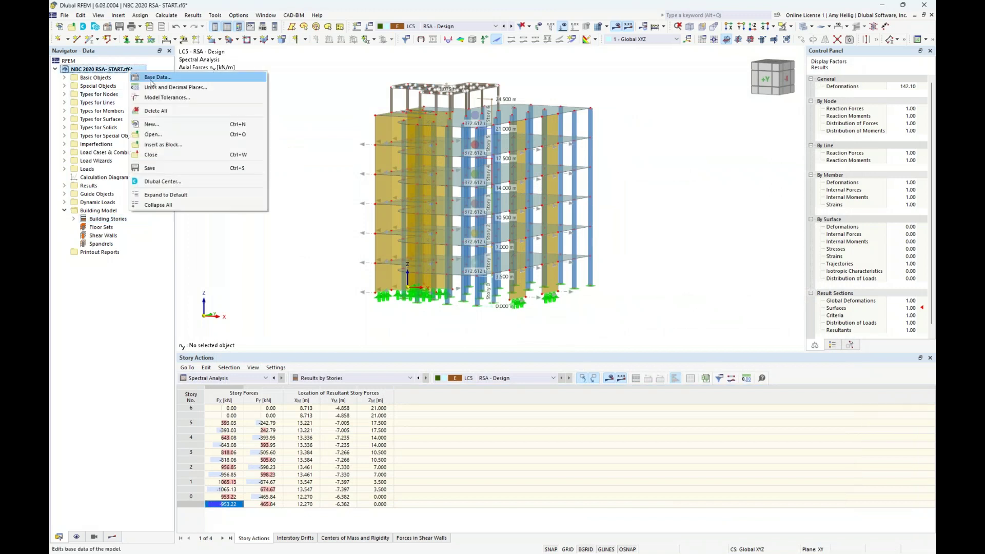
click(153, 81)
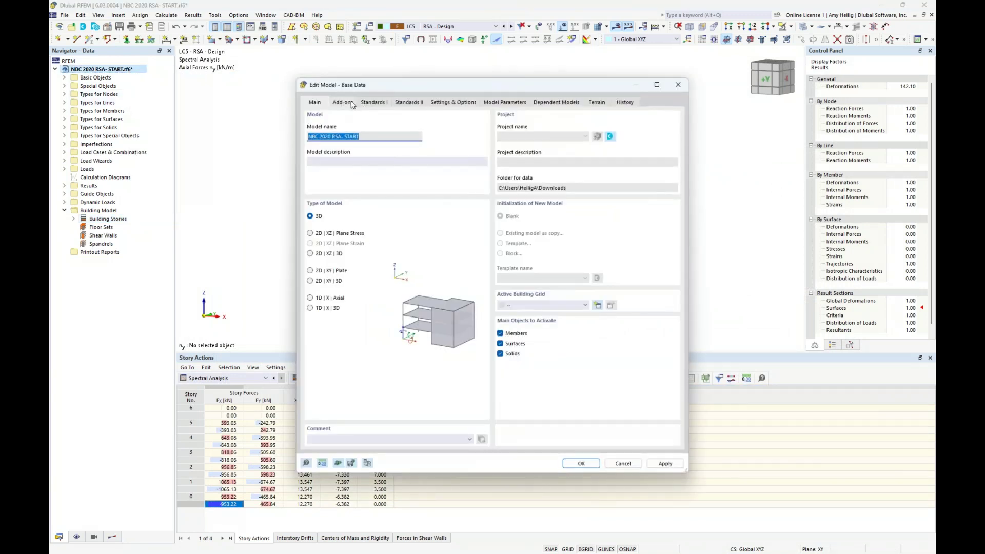
click(352, 104)
click(501, 182)
click(501, 191)
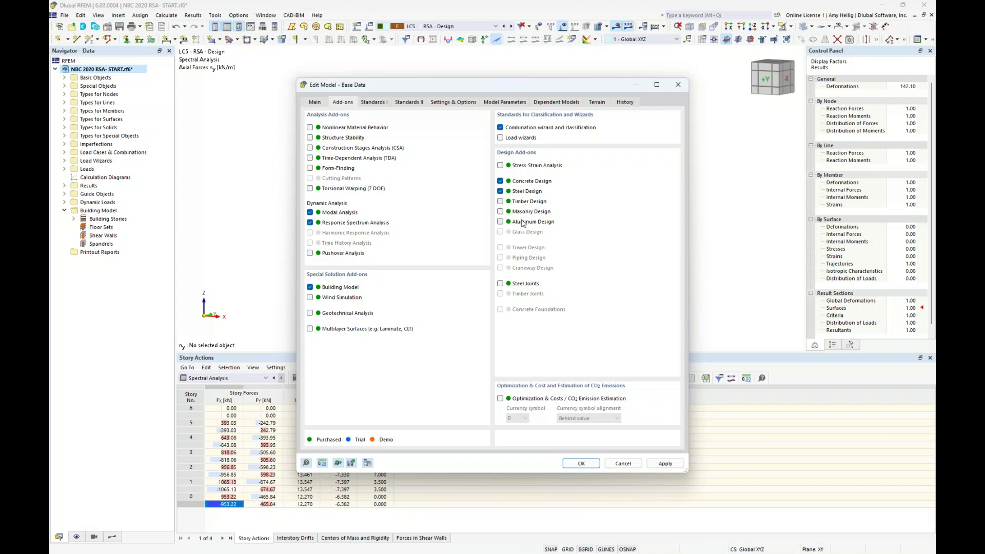
- Choose CSA A23.3 as the concrete design standard and accept the base data
click(374, 104)
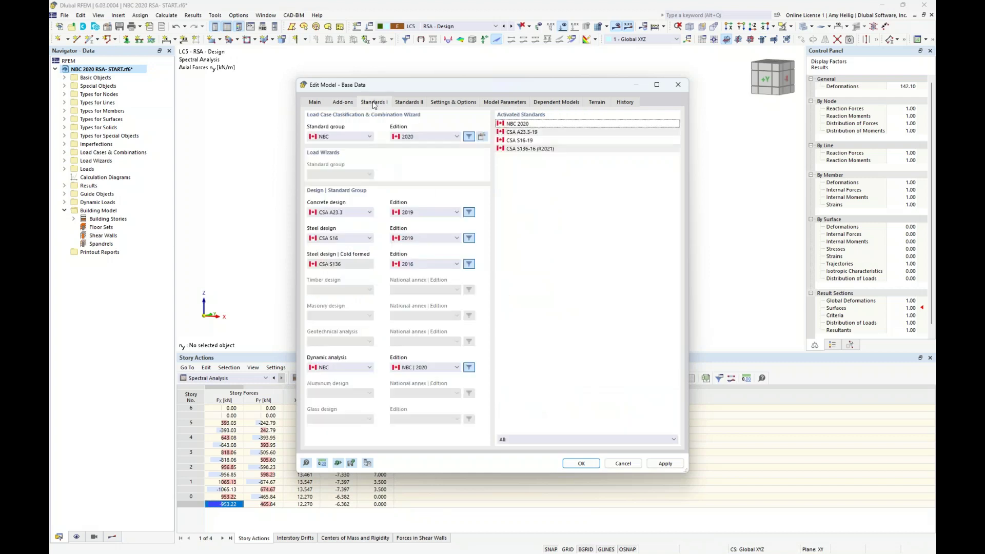
click(359, 216)
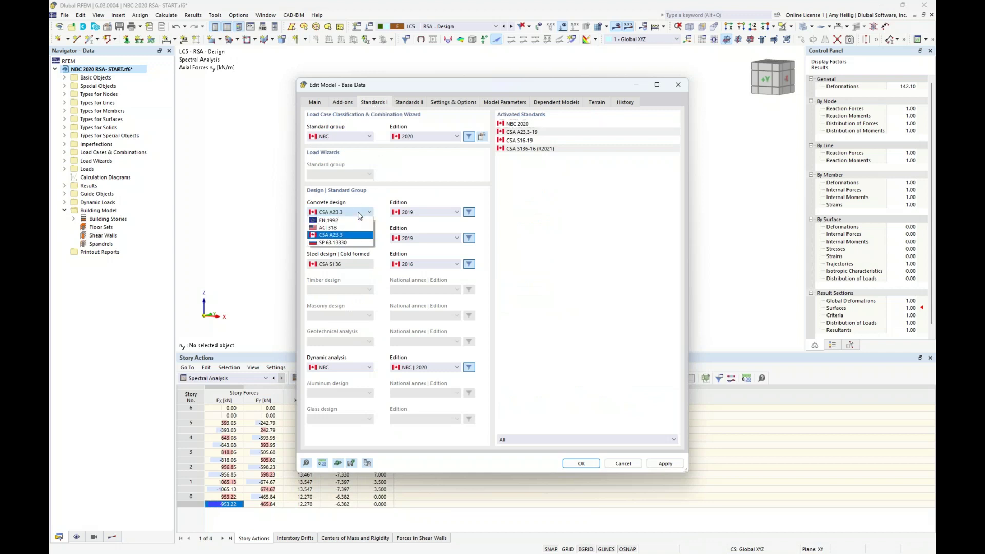
click(353, 235)
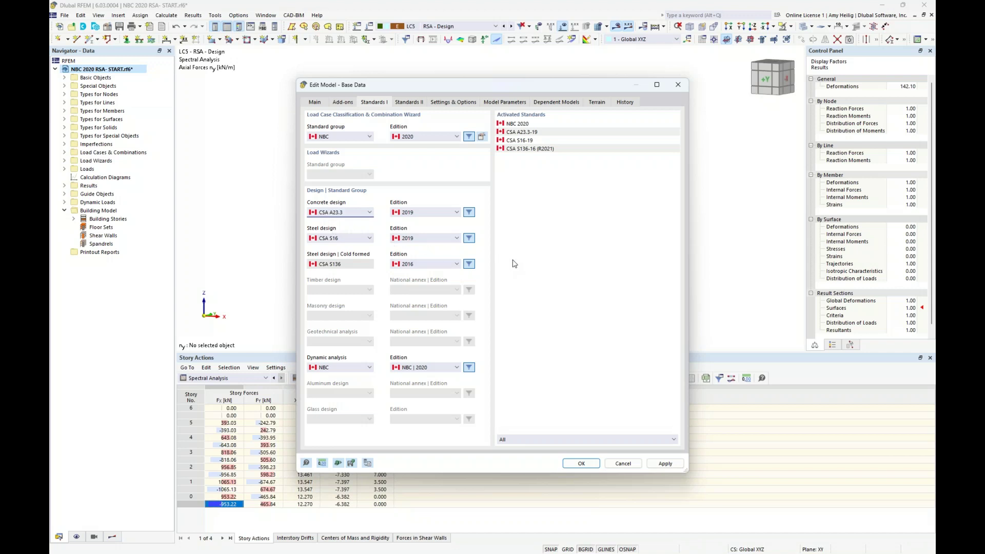
click(589, 465)
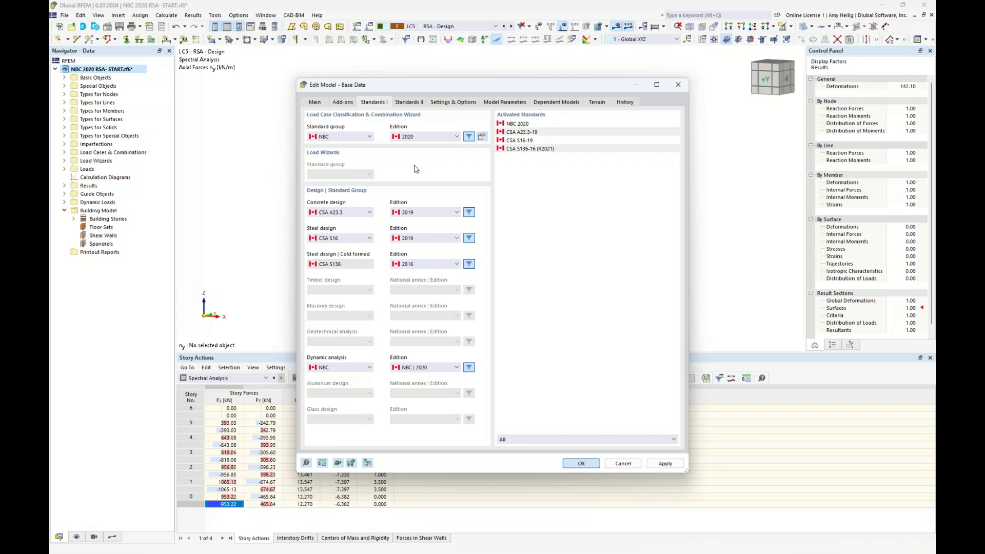
- Activate the Ultimate Limit State and Limit State of Serviceability design situations, then check the Ultimate Limit State settings
click(370, 27)
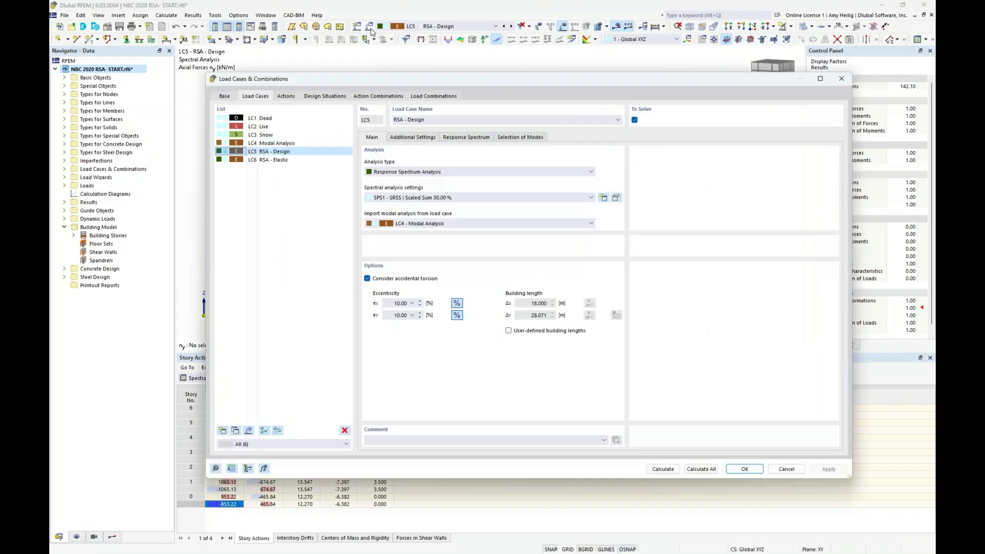
click(312, 98)
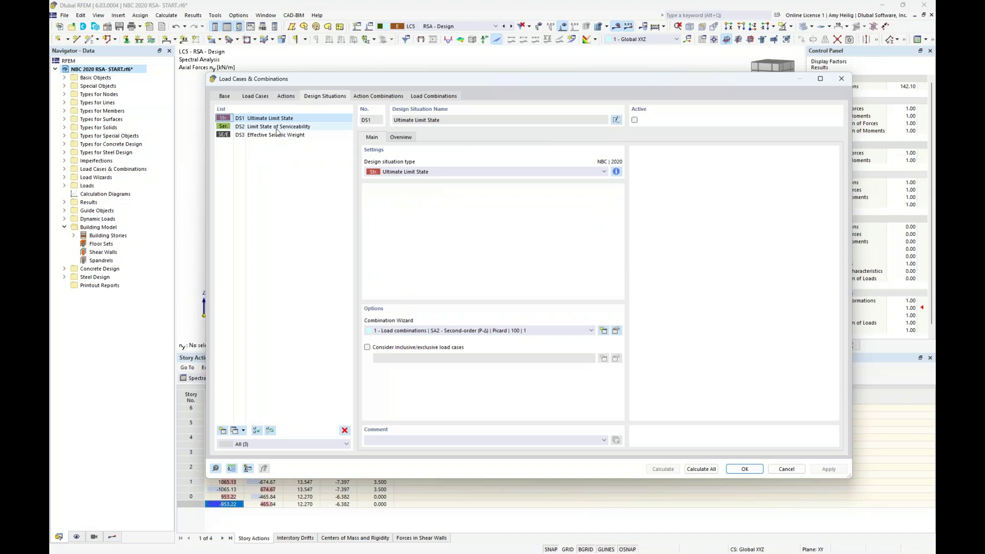
click(634, 121)
click(309, 127)
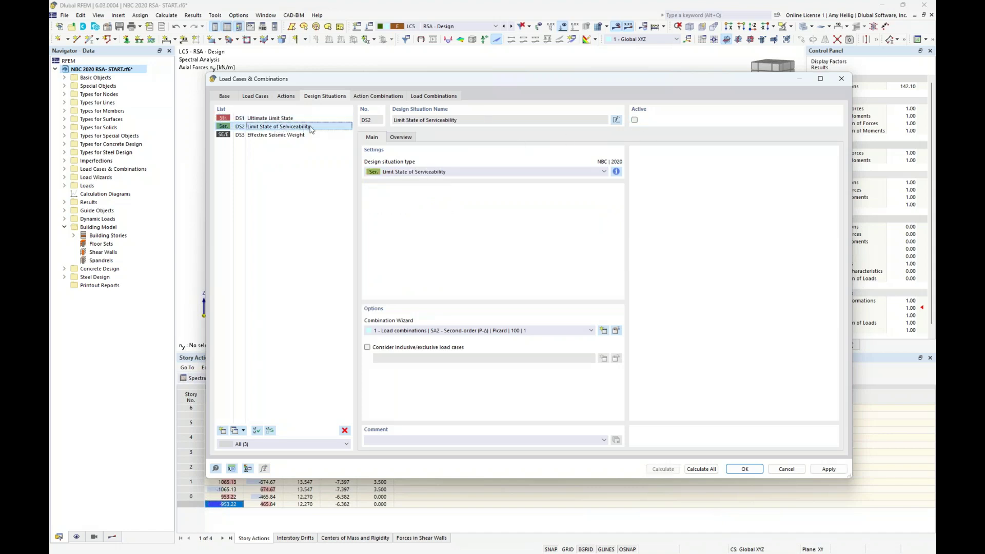
click(635, 120)
click(312, 118)
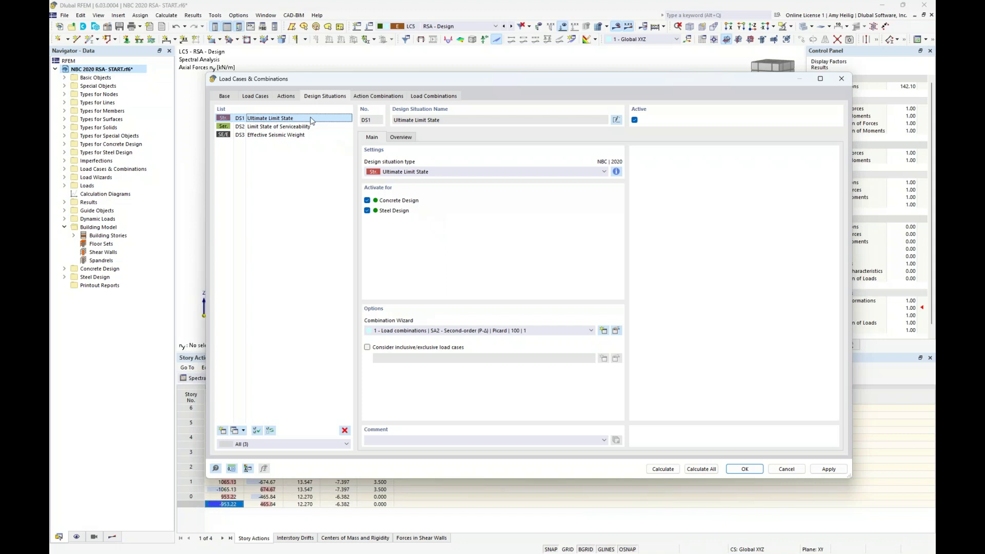
- Create a combination wizard that generates result combinations (linear analysis) and assign it to the Ultimate Limit State design situation
click(427, 98)
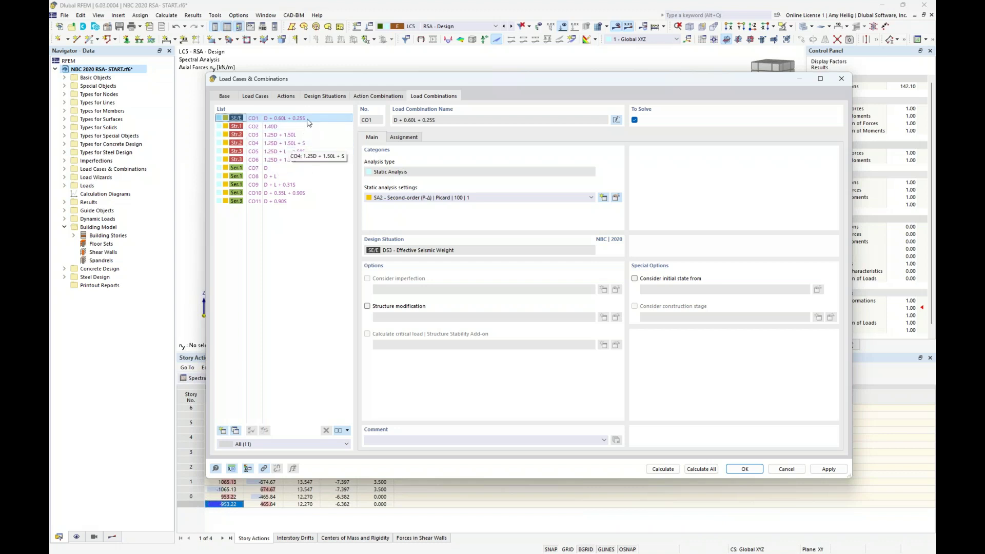
click(317, 97)
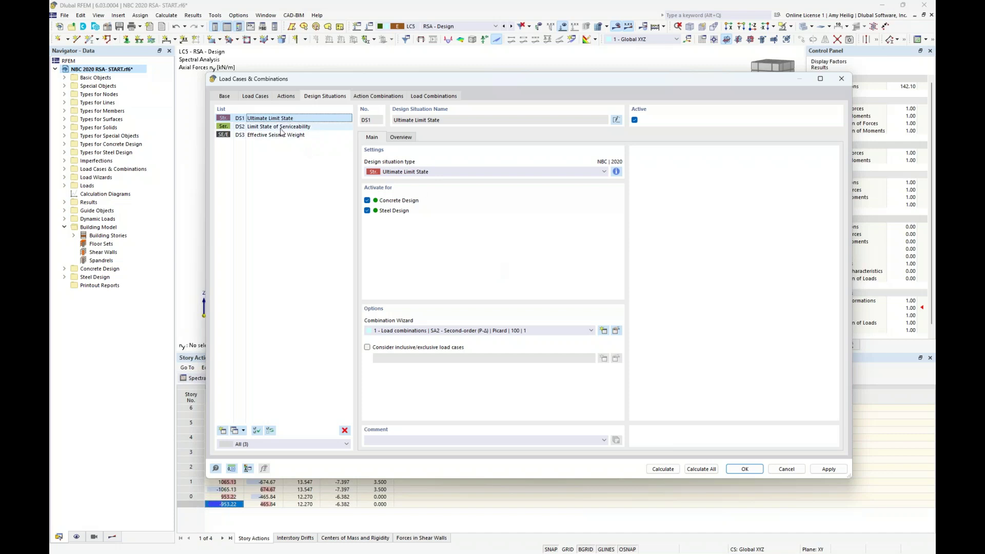
click(616, 331)
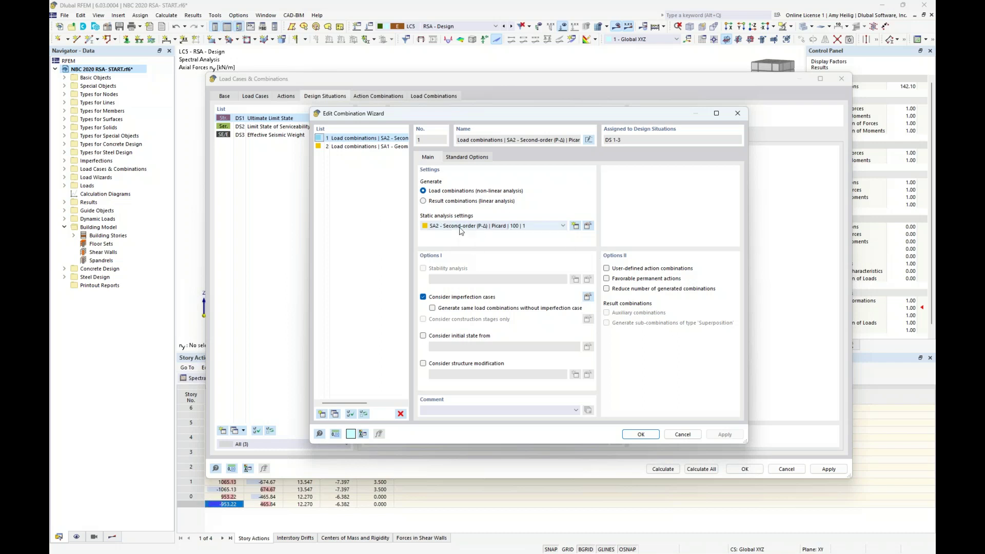
click(322, 414)
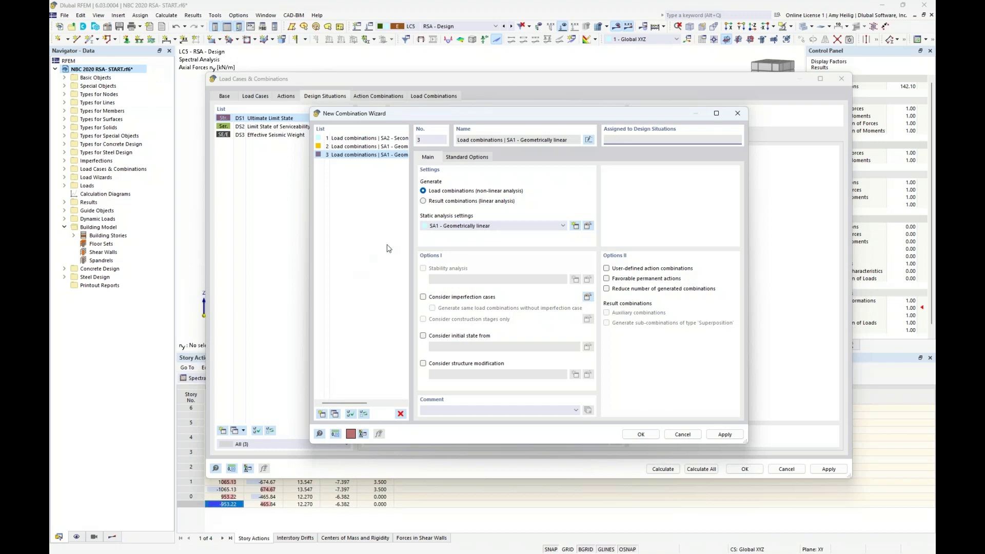
click(423, 201)
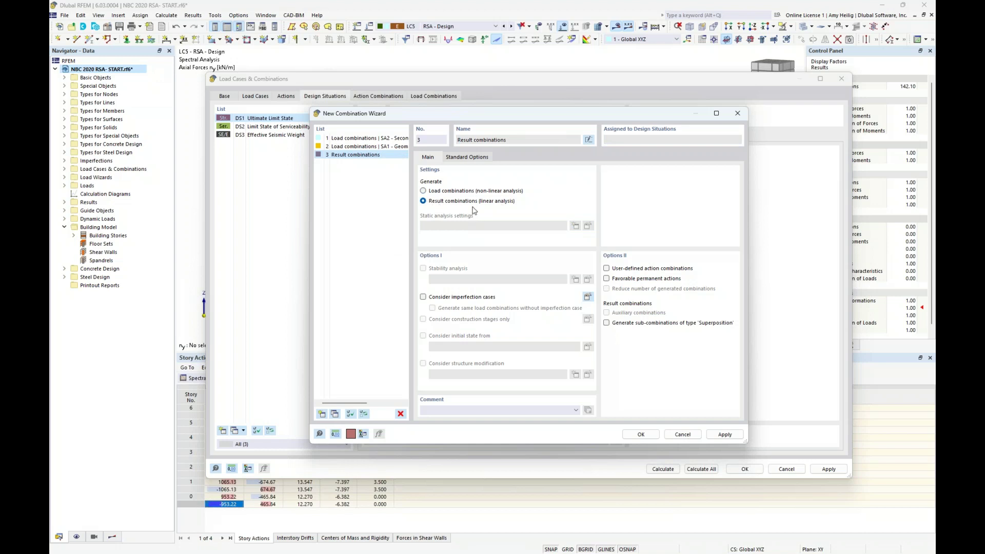
click(640, 435)
click(483, 332)
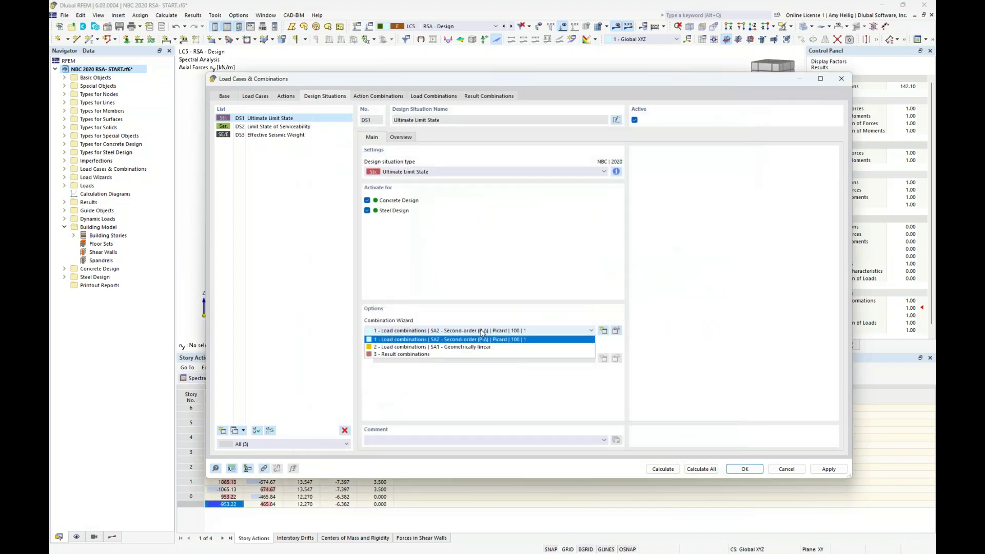
click(468, 361)
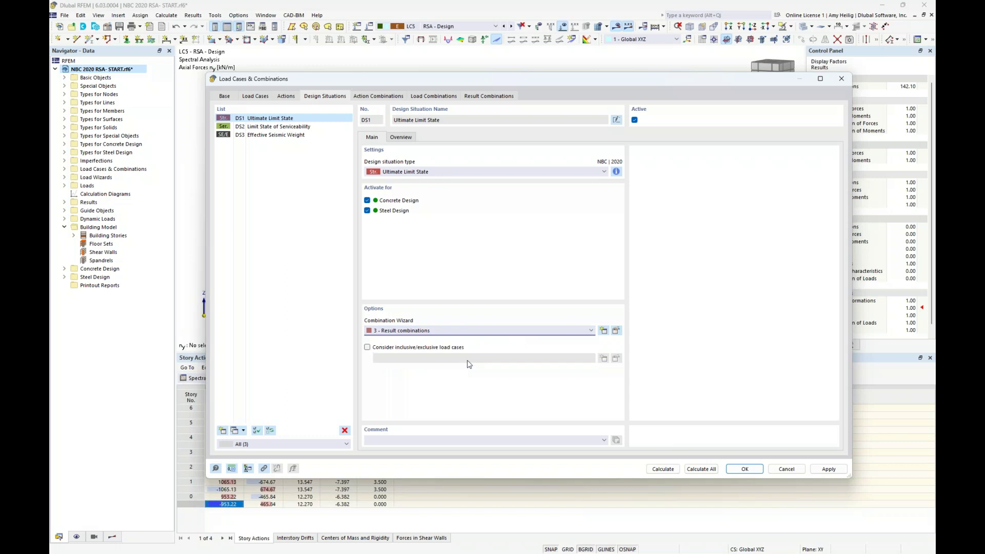
- Inspect the load cases assigned to result combination RC4, keeping Scaled sums envelope as the sub-result for RSA - Design
click(483, 97)
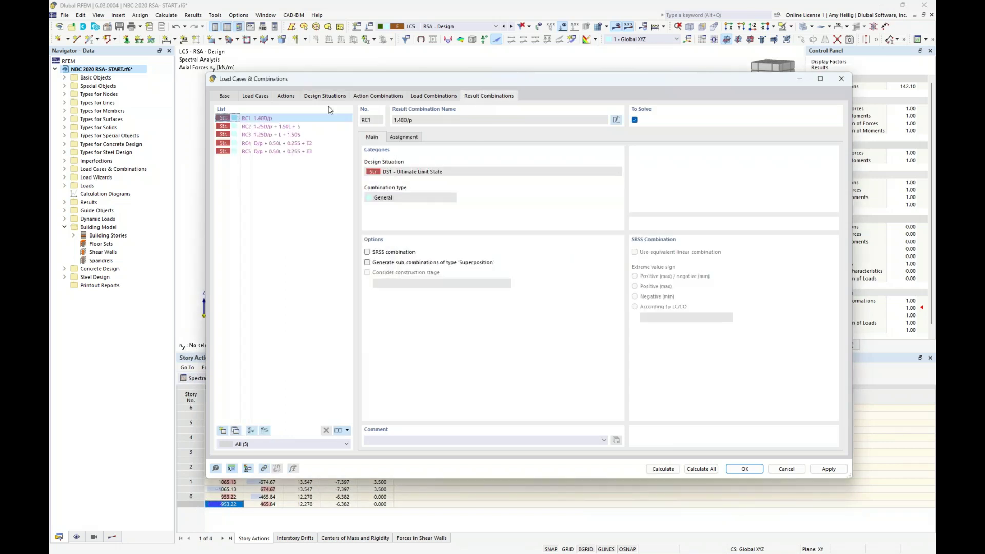
click(283, 144)
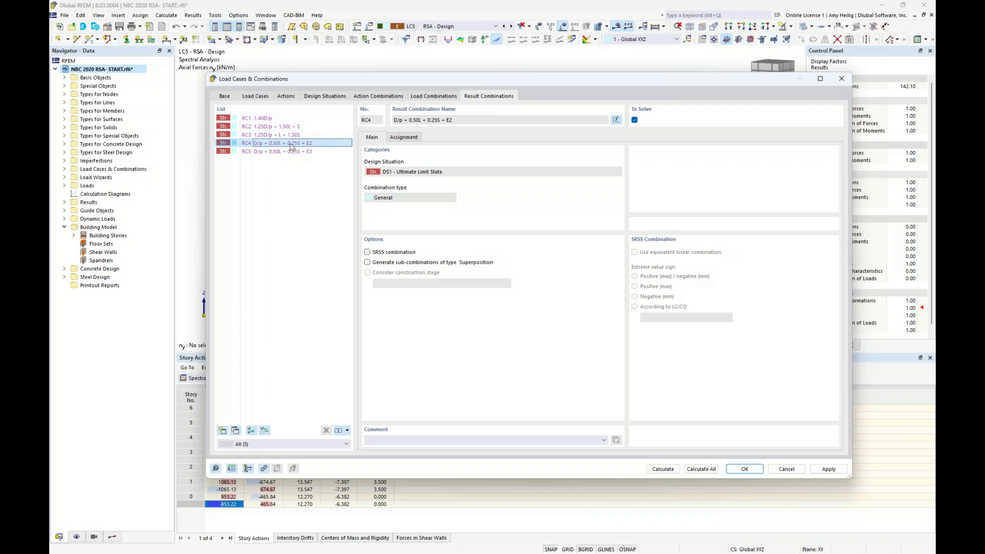
click(406, 137)
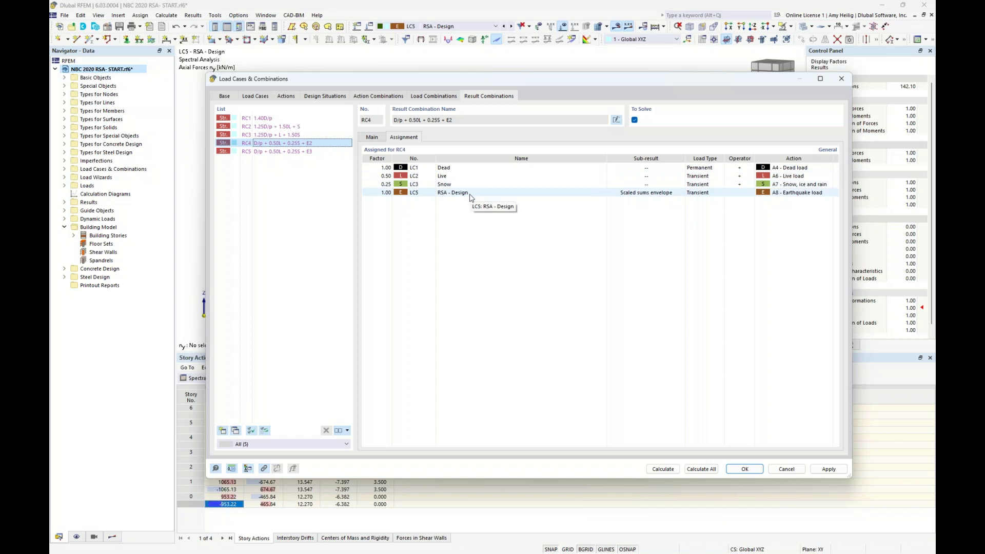
click(640, 194)
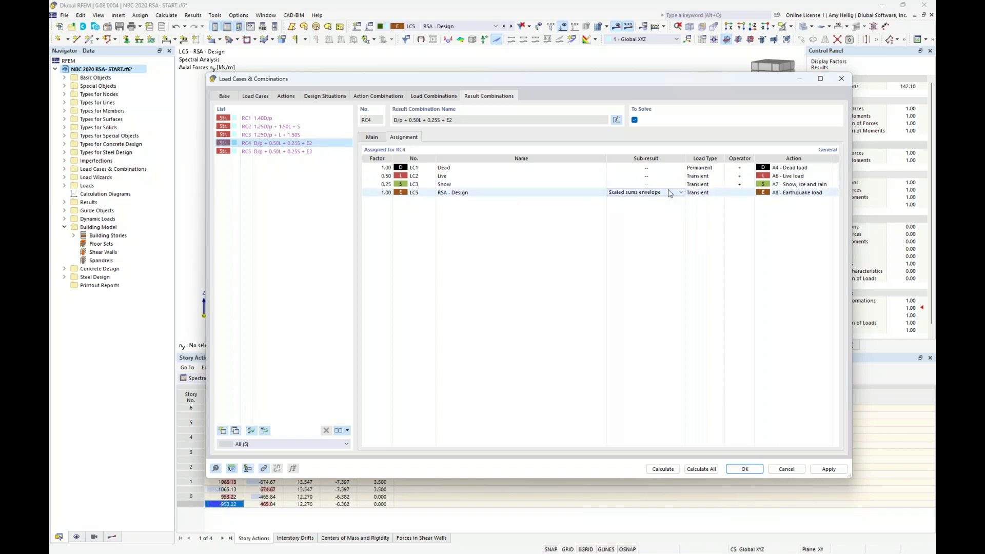
click(669, 193)
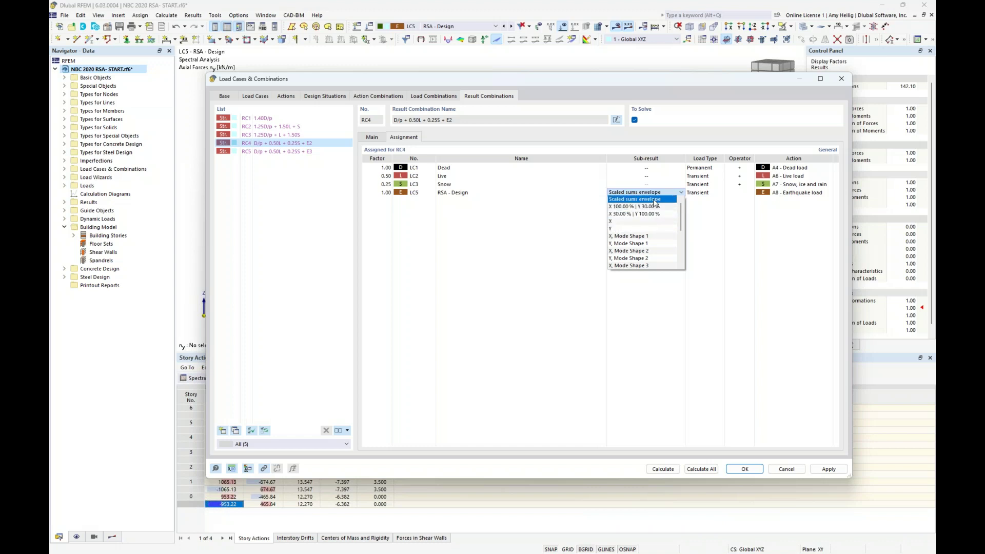
click(655, 201)
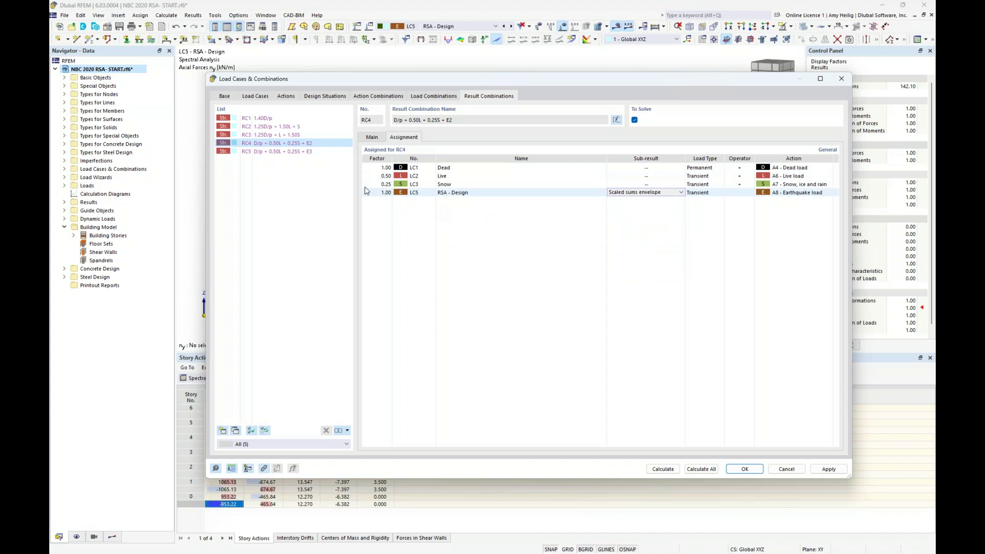
- Examine the load cases assigned to result combination RC5 and the main settings of the RSA - Elastic load case
click(300, 153)
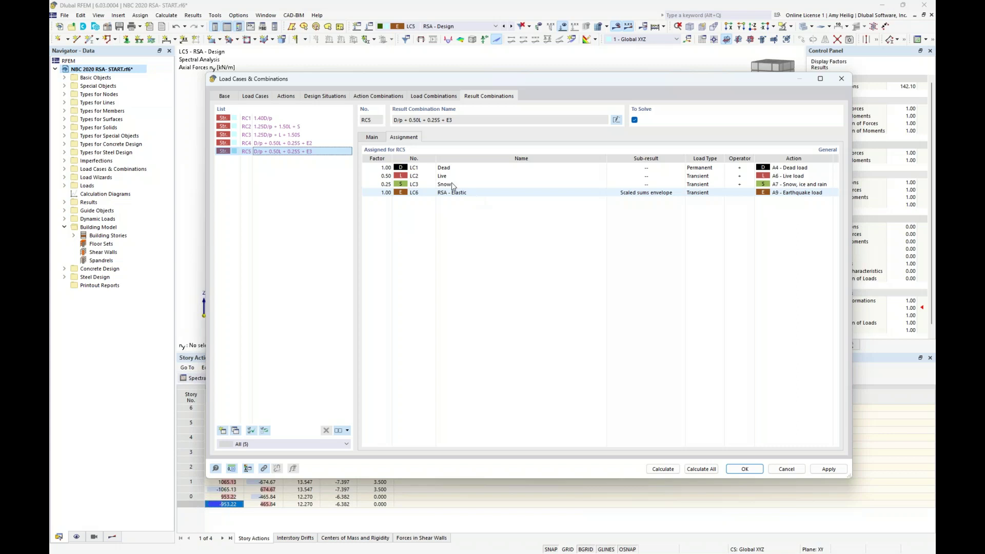
click(263, 97)
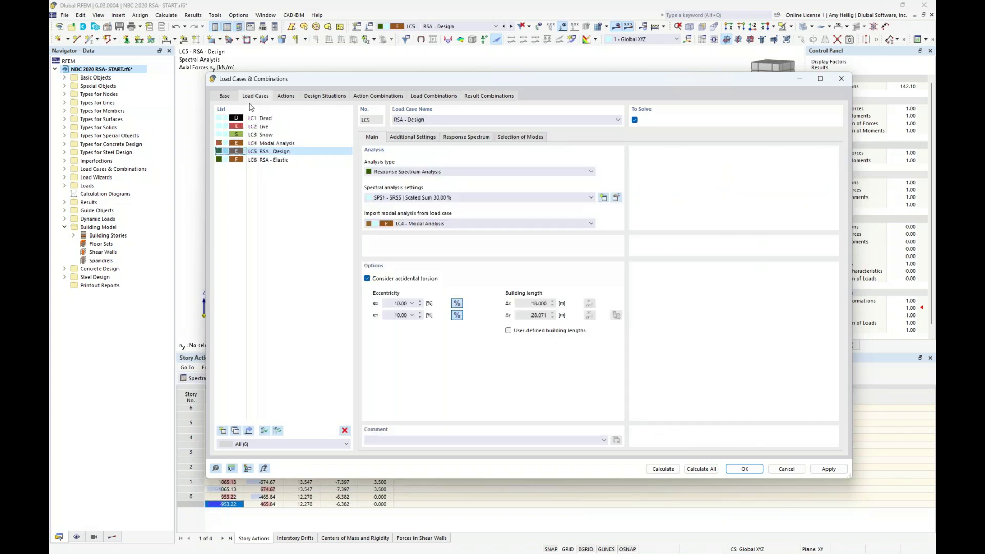
click(268, 160)
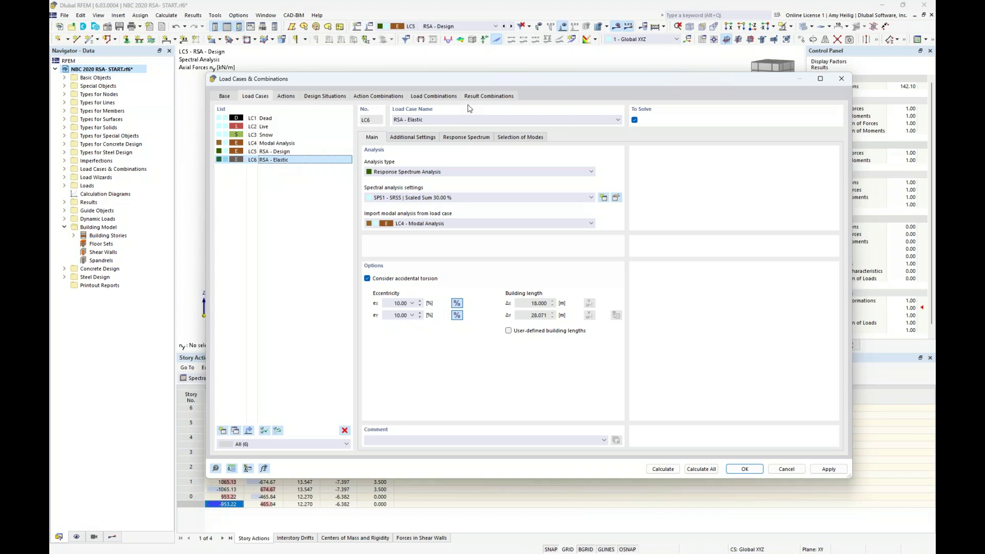
click(483, 97)
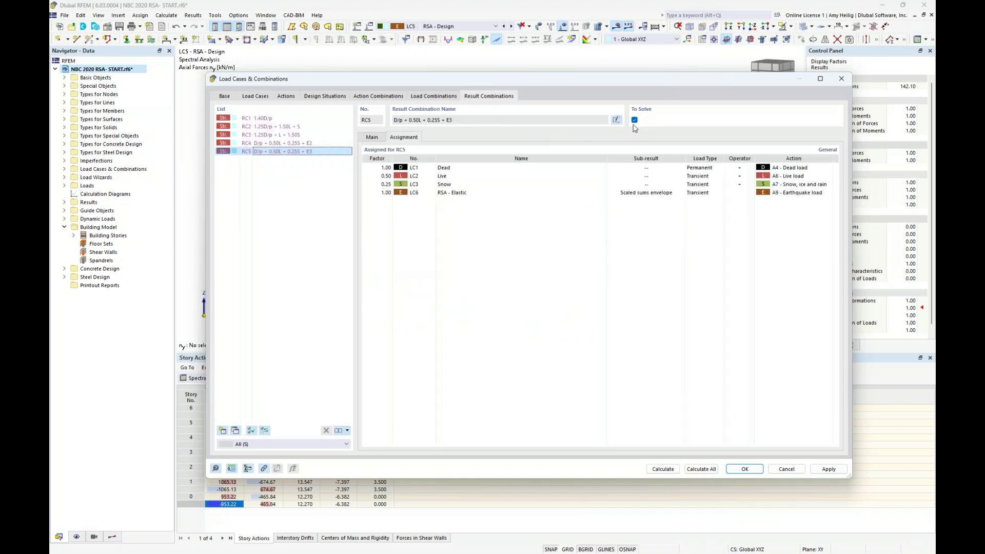
- Deactivate earthquake load action A9, which holds RSA - Elastic, and check the assignment of result combination RC4
click(283, 99)
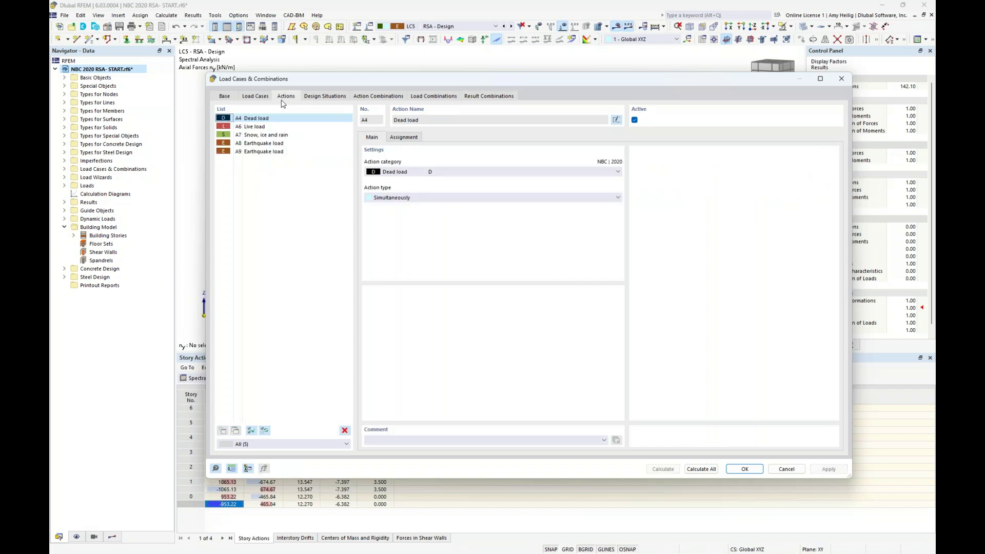
click(264, 154)
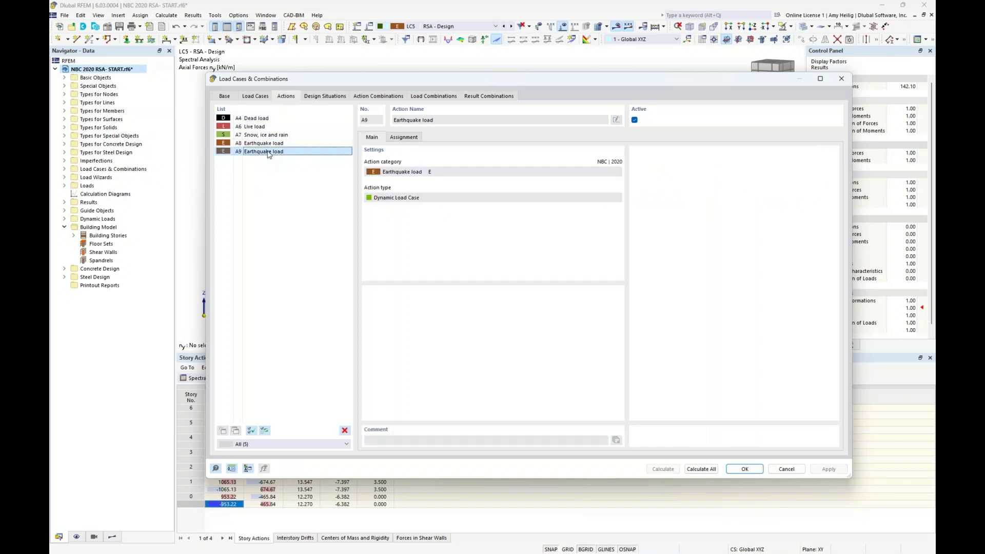
click(403, 137)
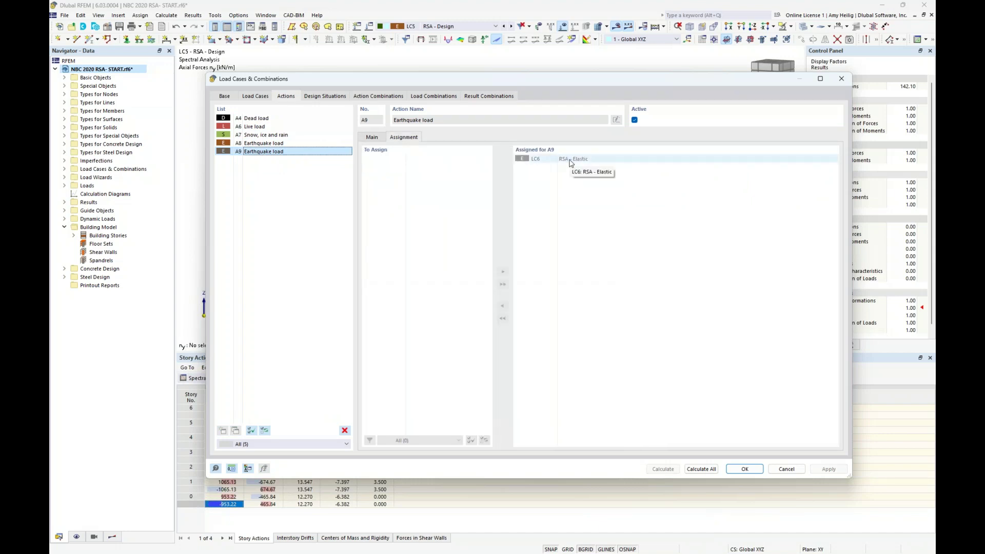
click(634, 120)
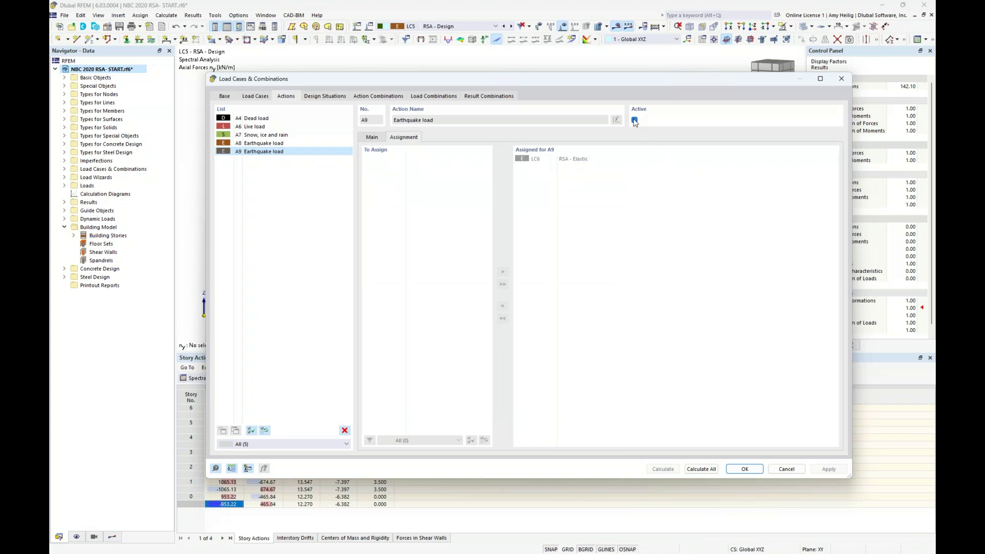
click(500, 98)
click(299, 144)
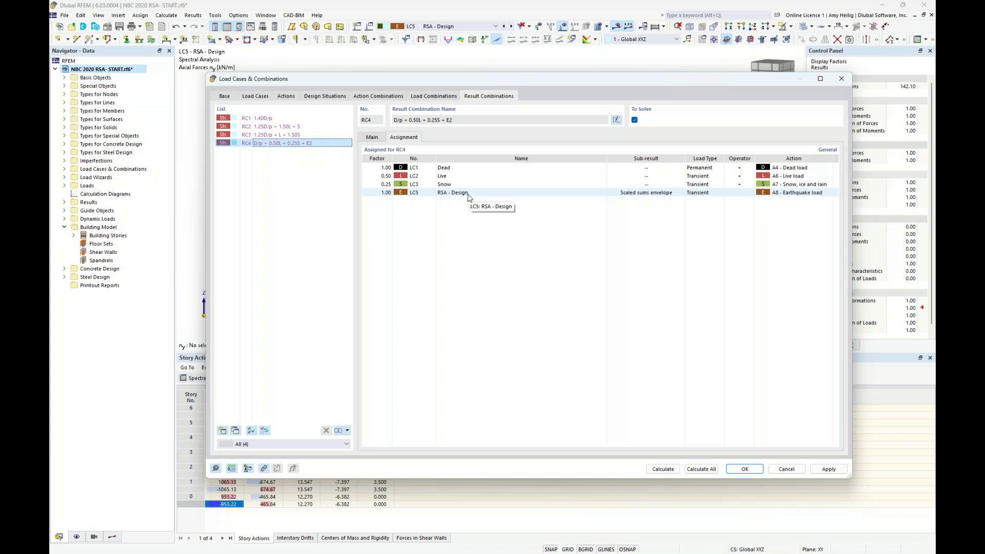
- Review the Limit State of Serviceability design situation, then compare the lists of load combinations and result combinations
click(338, 96)
click(291, 127)
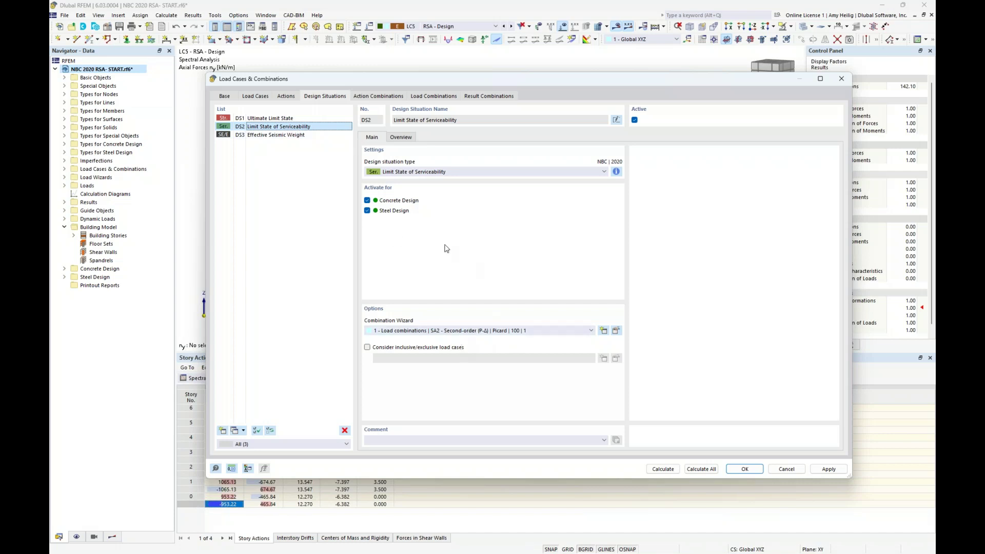
click(433, 96)
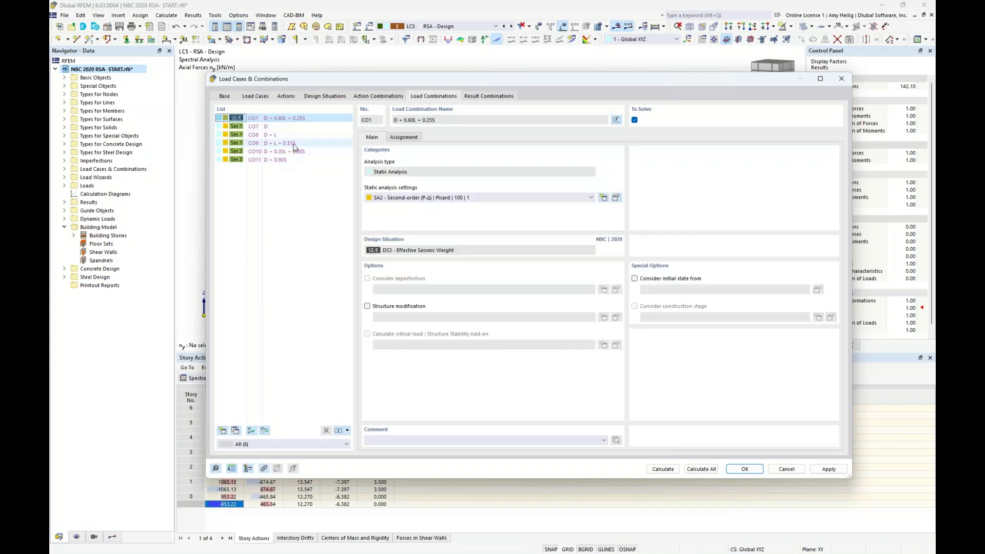
click(484, 97)
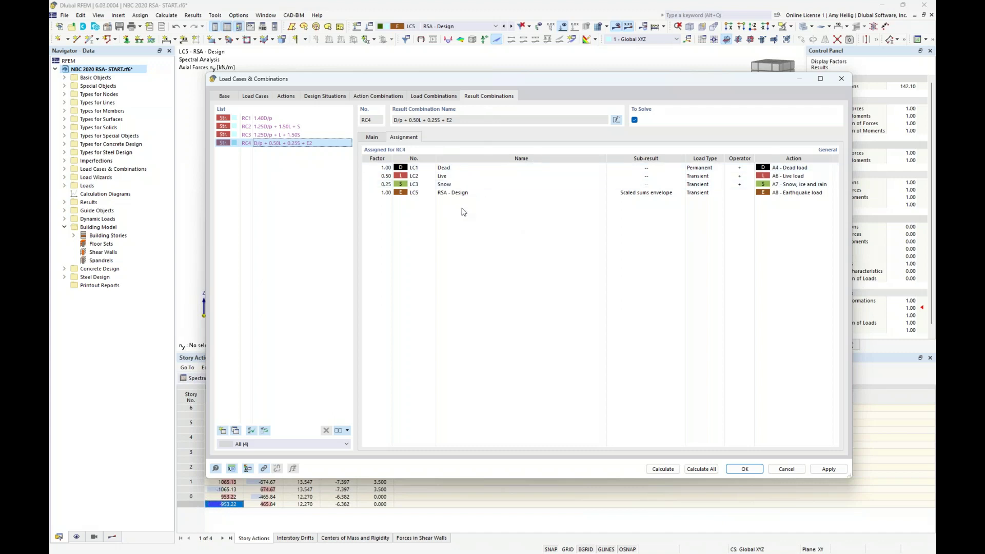
- Switch to the PowerPoint slide show of NBC 2020 RSA in RFEM 6
key(super+Tab)
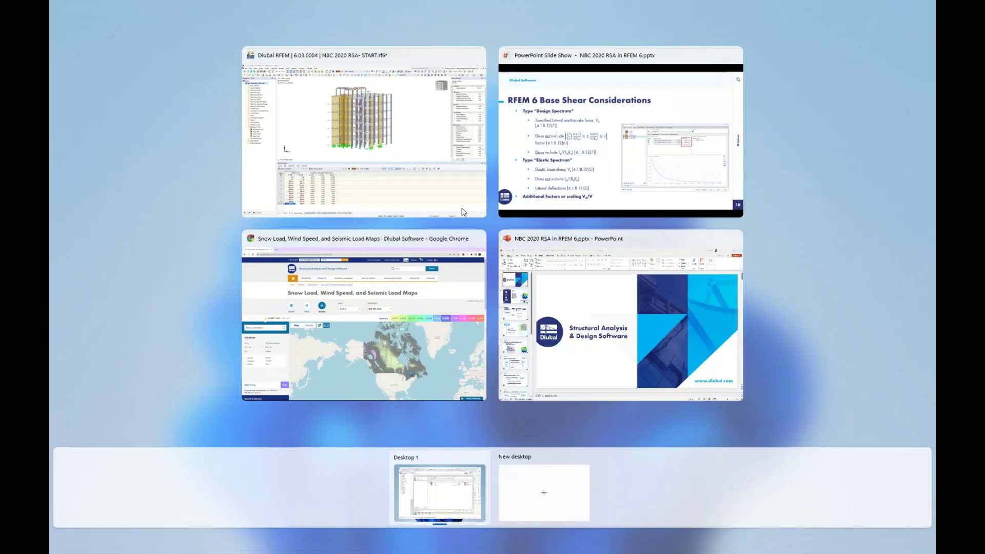
click(564, 168)
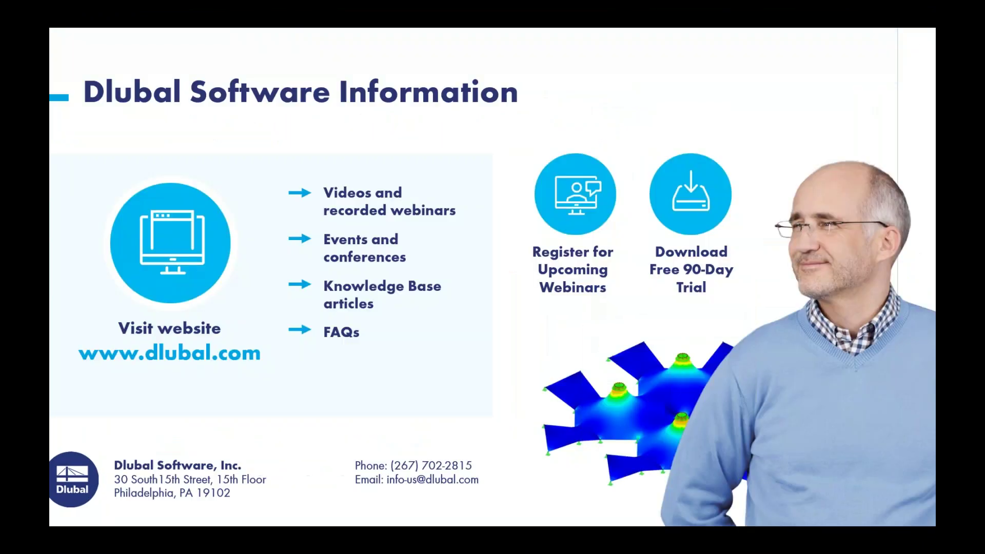